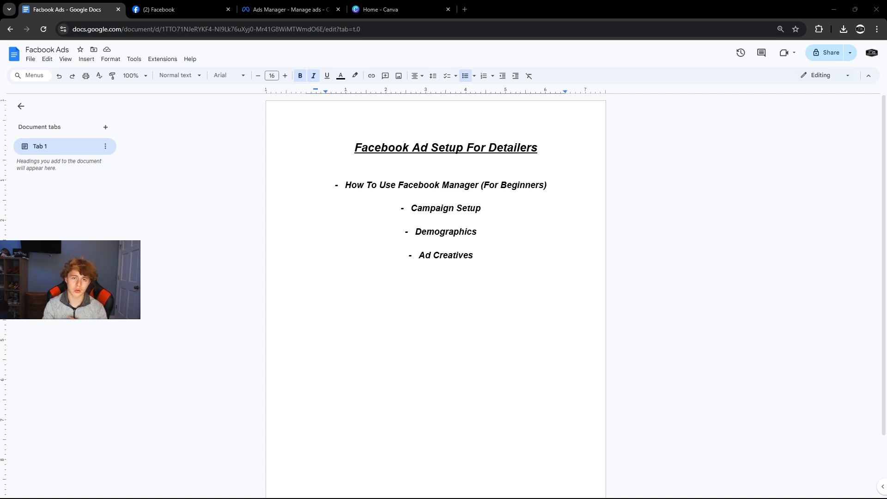
Switch from the Google Docs ad setup outline to the Ads Manager campaigns tab.
left_click(264, 10)
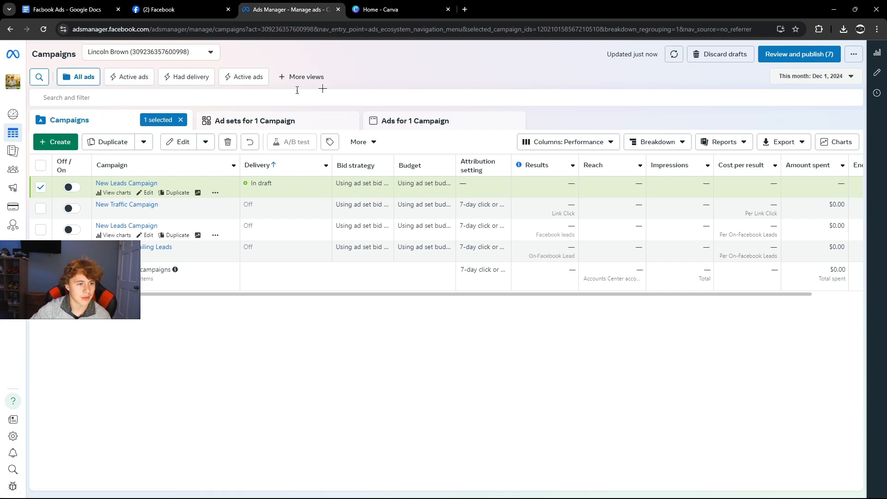
Create a new campaign with the Leads objective using the manual leads setup.
left_click(58, 142)
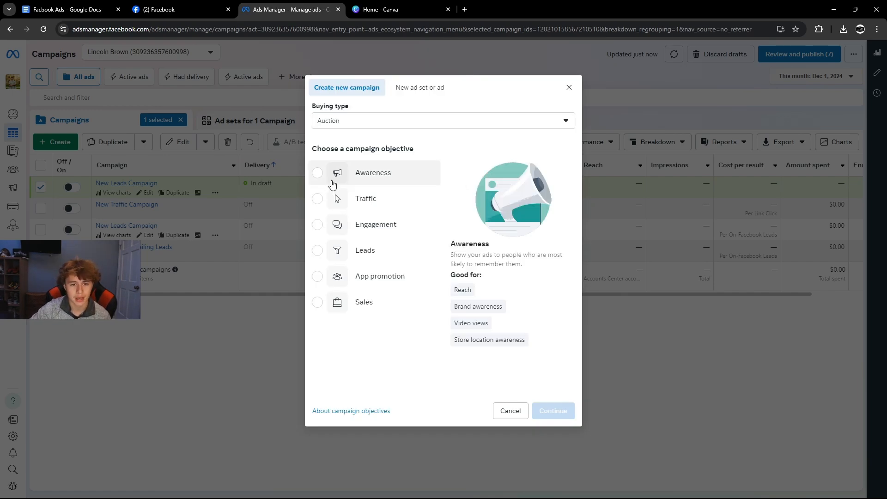
left_click(340, 255)
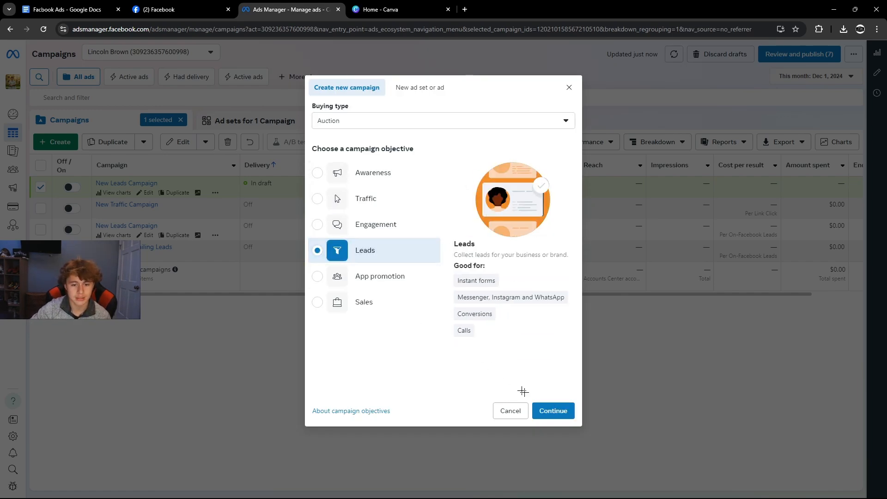
left_click(553, 411)
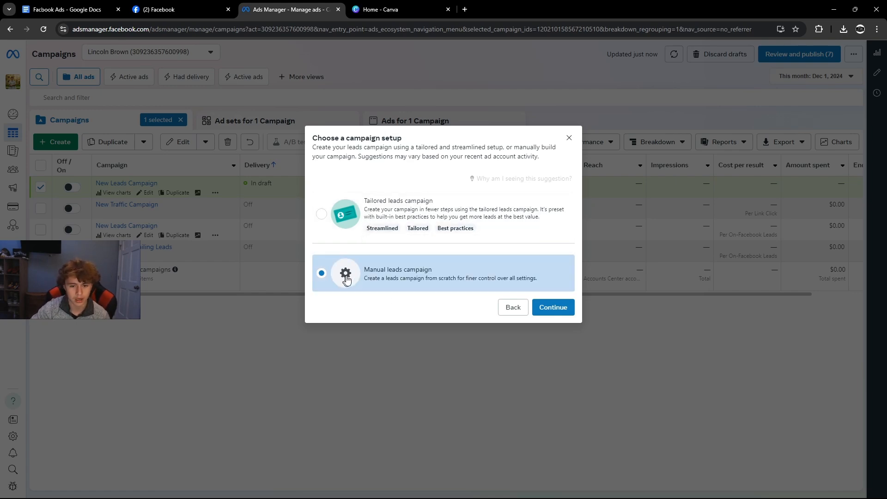
left_click(554, 308)
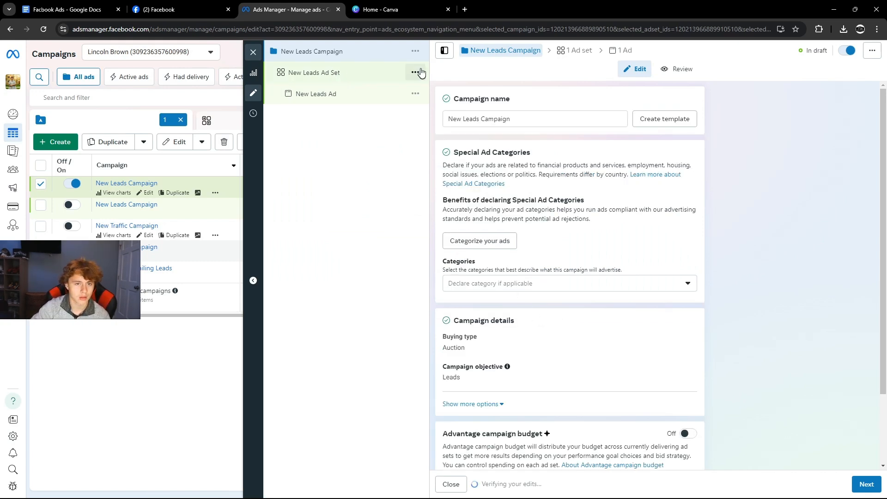
Rename the campaign to 'Test Campaign' and open its ad set.
left_click(415, 51)
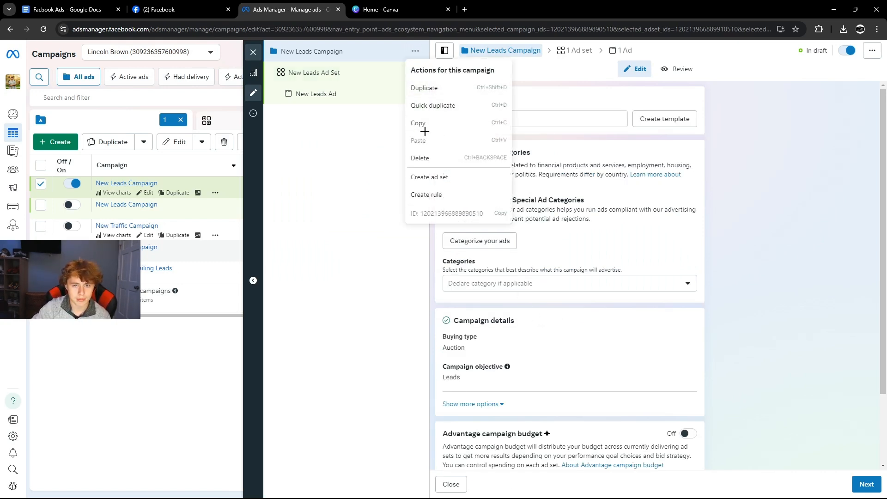
left_click(354, 145)
triple_click(489, 126)
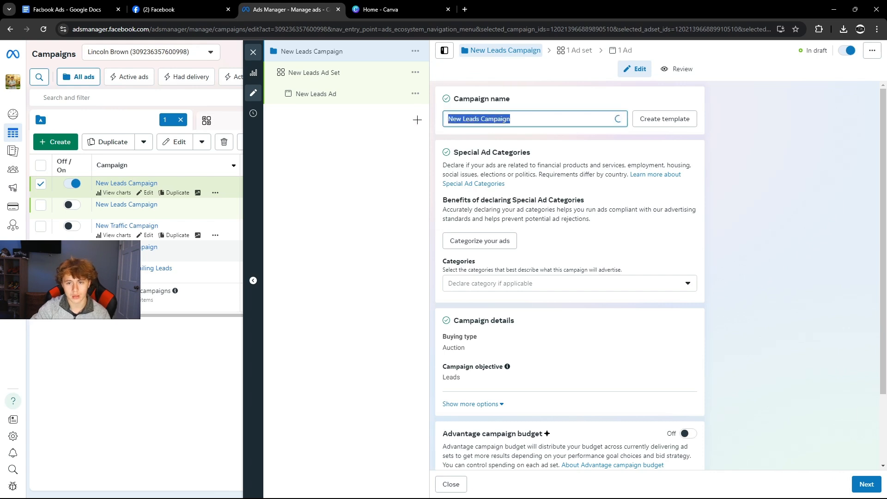
type("Test")
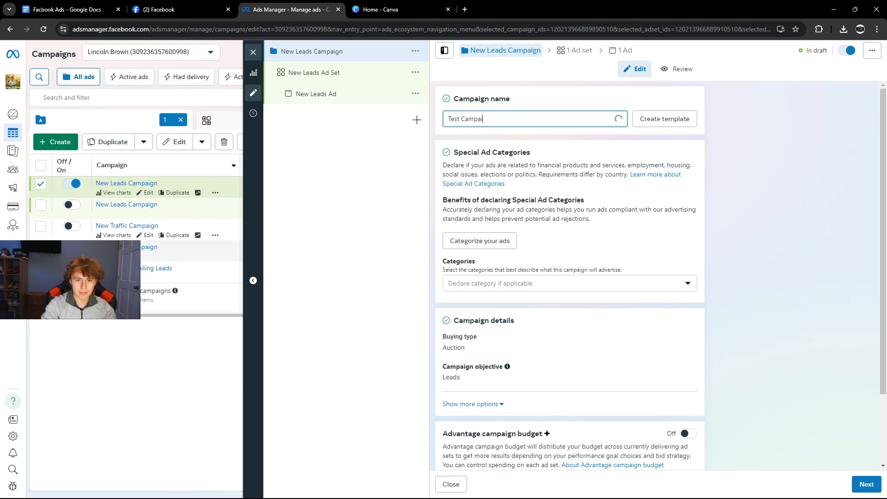
left_click(325, 141)
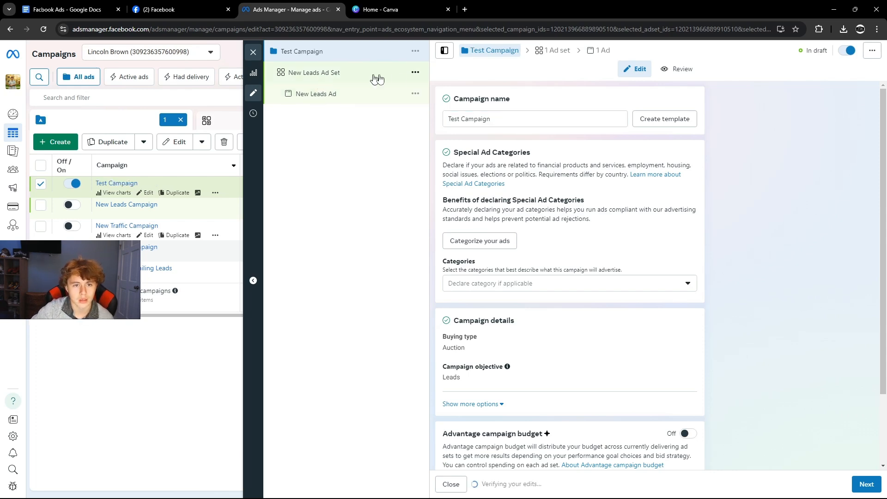
left_click(420, 75)
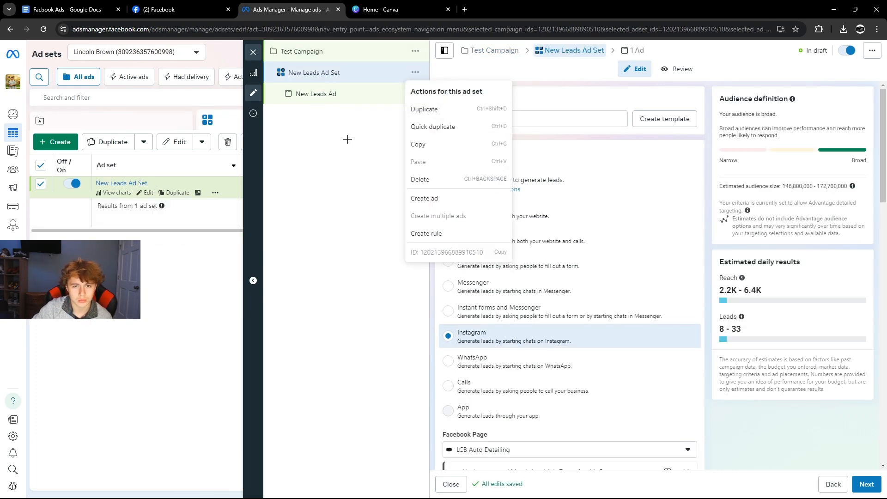
Rename the ad set to 'Test 1'.
left_click(347, 139)
left_click_drag(507, 119, 428, 111)
type("Tew")
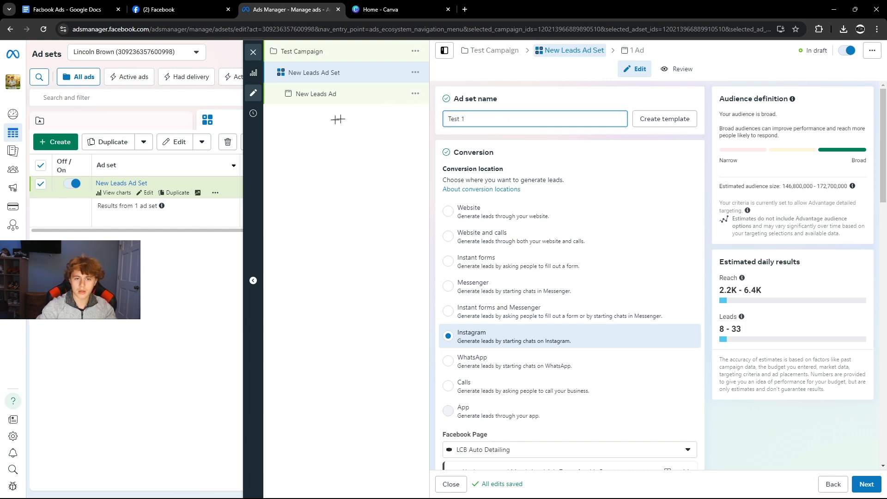
left_click(293, 132)
Rename the ad to 'Test' and return to the Test 1 ad set, which uses Instant forms.
left_click(416, 93)
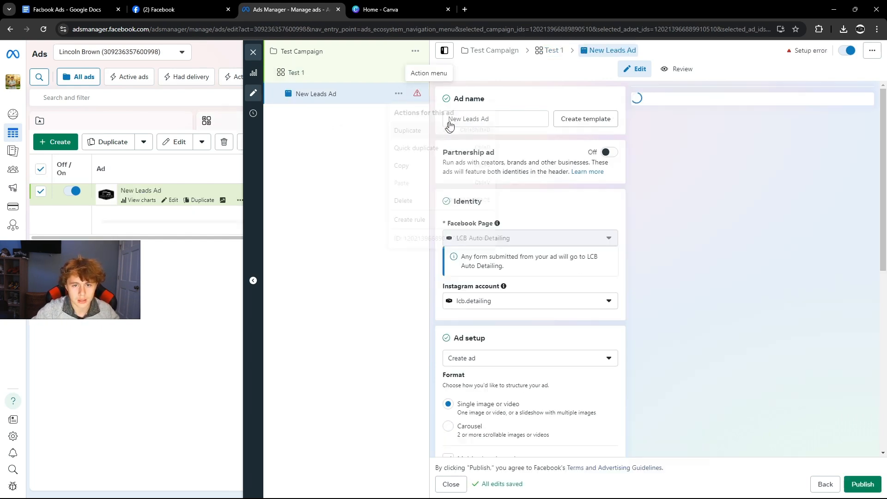
left_click(362, 134)
left_click_drag(499, 119, 417, 113)
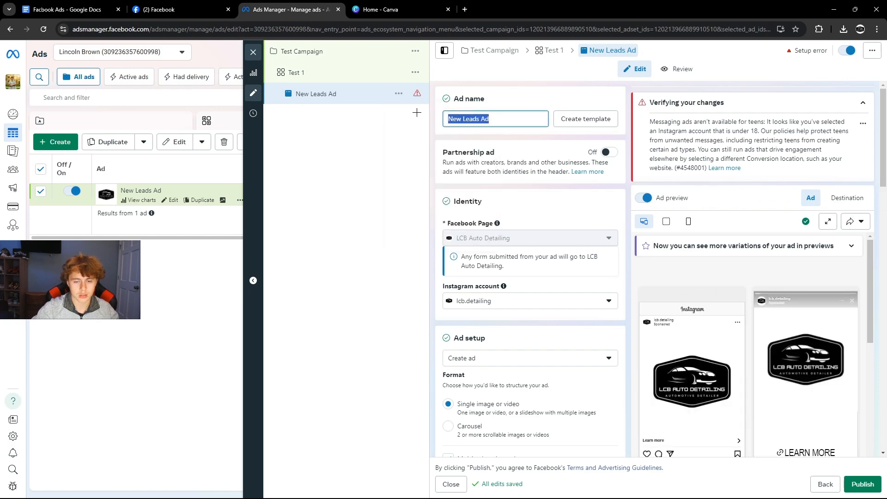
type("Test")
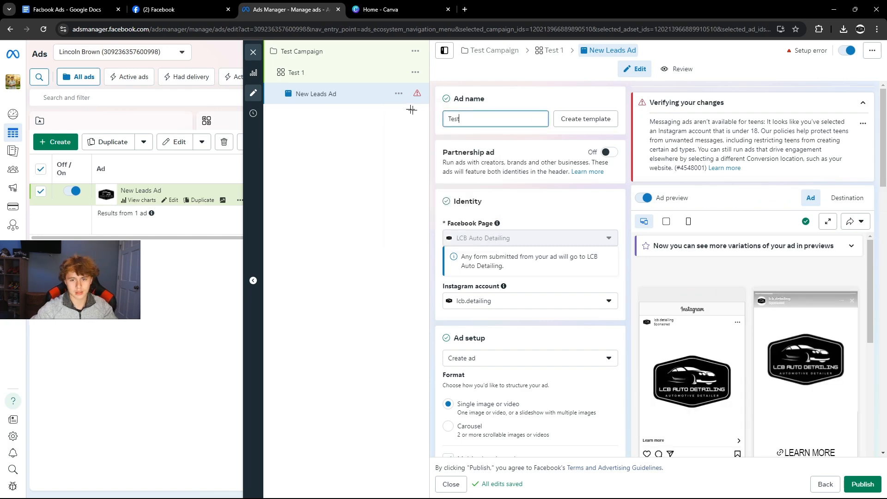
left_click(298, 72)
left_click(490, 258)
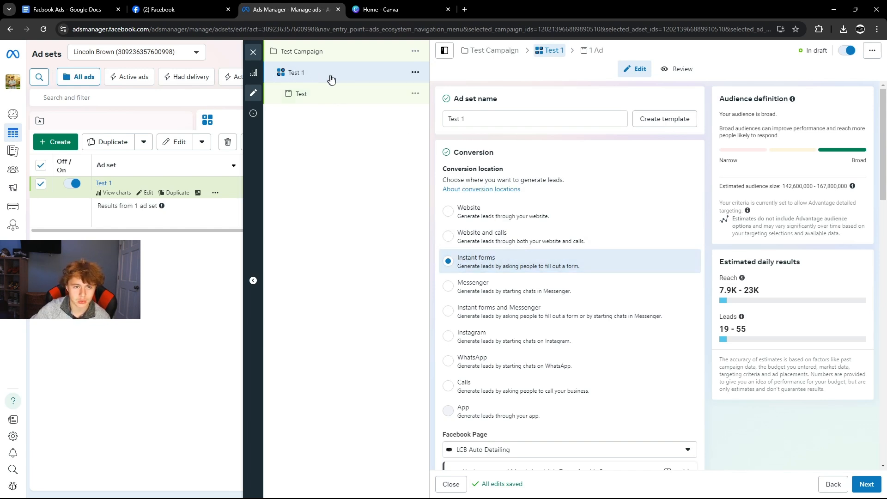
scroll(444, 227, "down", 6)
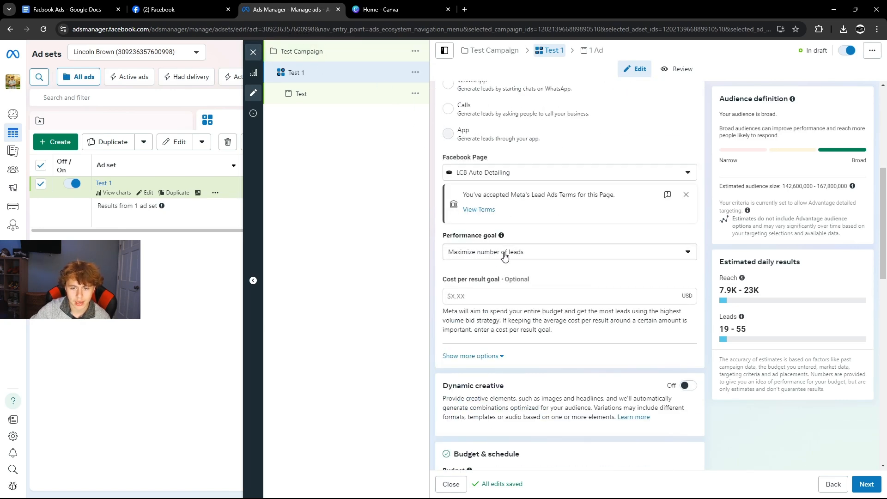
left_click(501, 257)
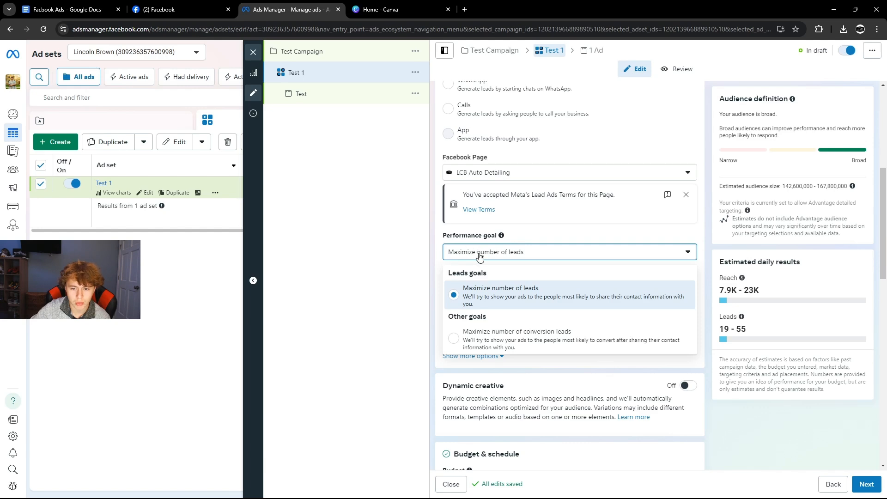
left_click(391, 236)
scroll(455, 274, "down", 1)
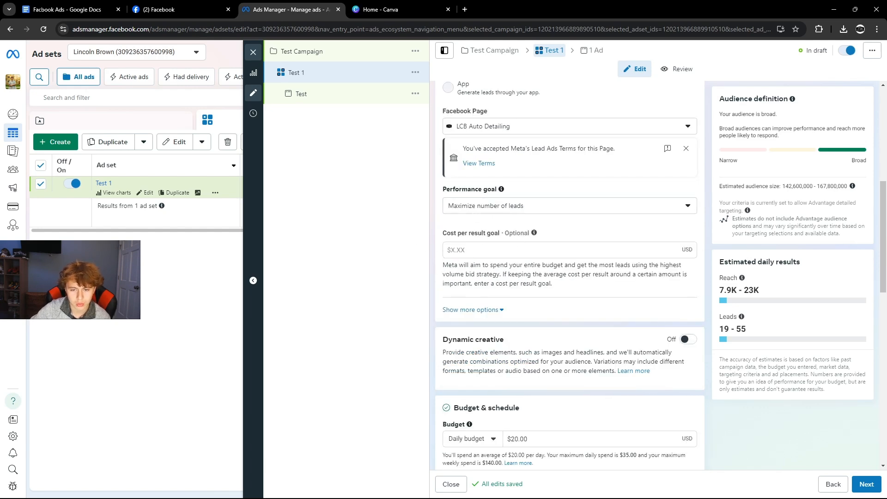
scroll(484, 269, "down", 2)
scroll(569, 277, "down", 2)
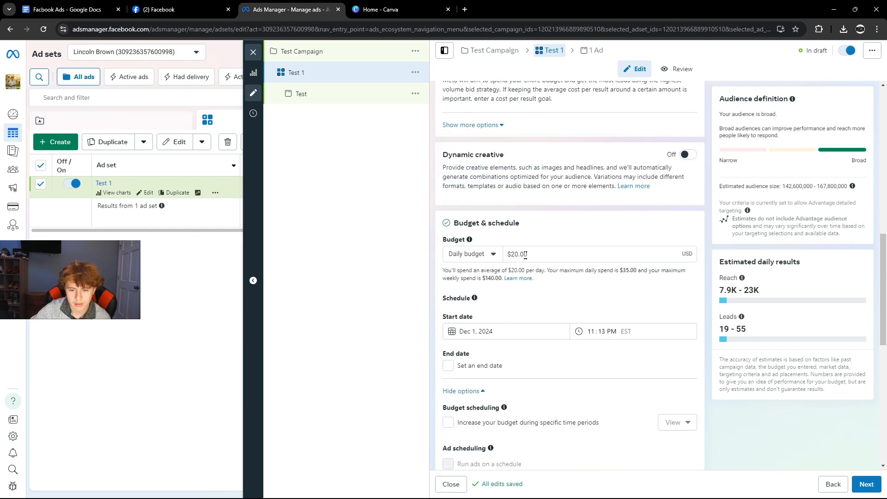
left_click_drag(526, 254, 493, 255)
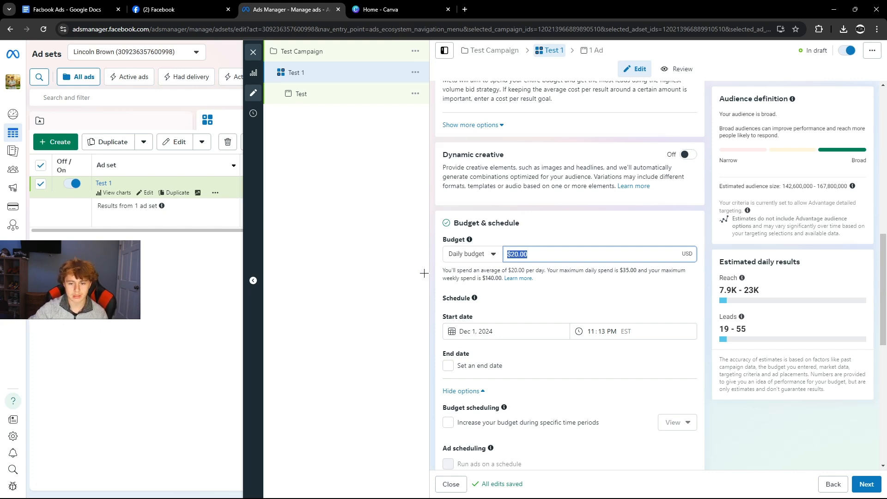
left_click(373, 271)
scroll(452, 257, "down", 2)
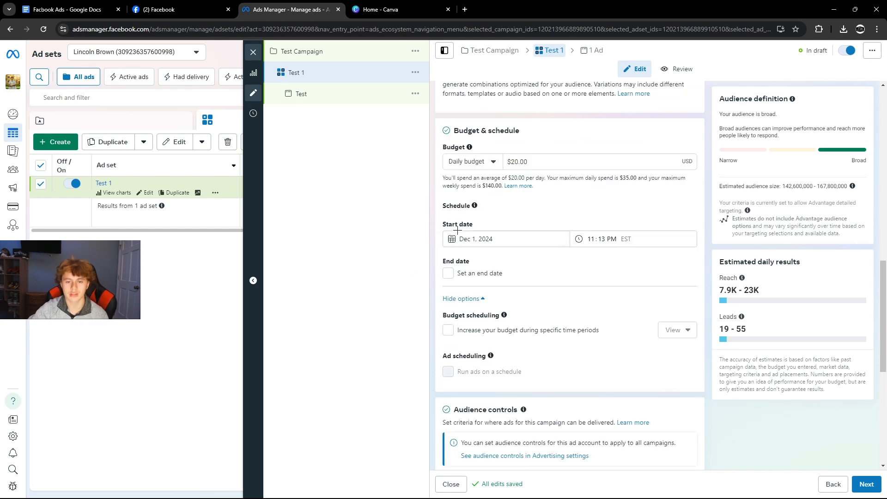
scroll(502, 234, "down", 2)
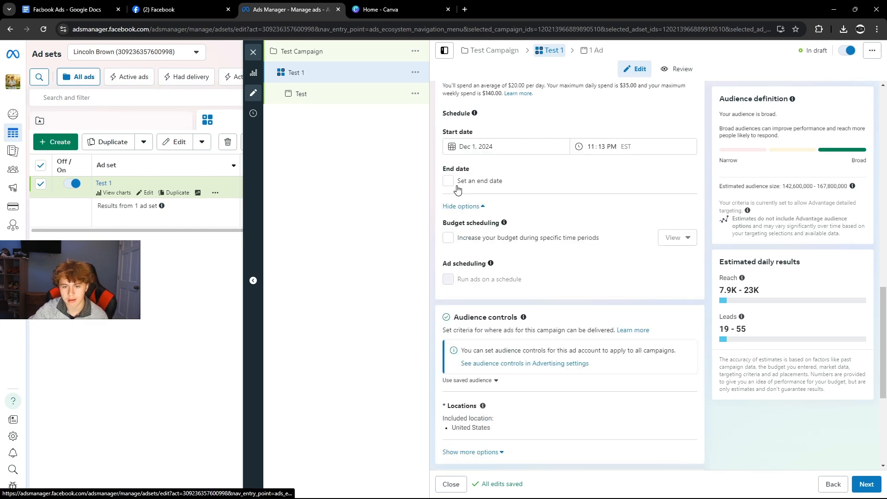
scroll(500, 243, "down", 4)
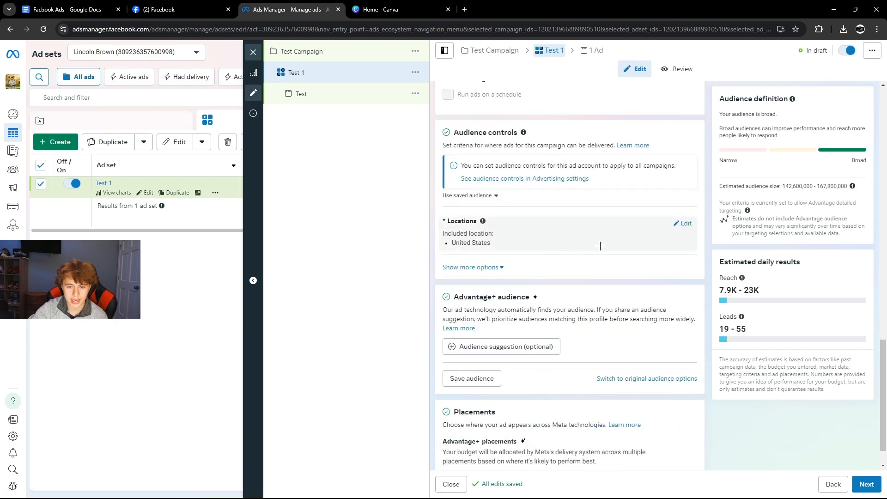
Browse the location targeting map to the DeWitt area near Lake Michigan.
left_click(683, 224)
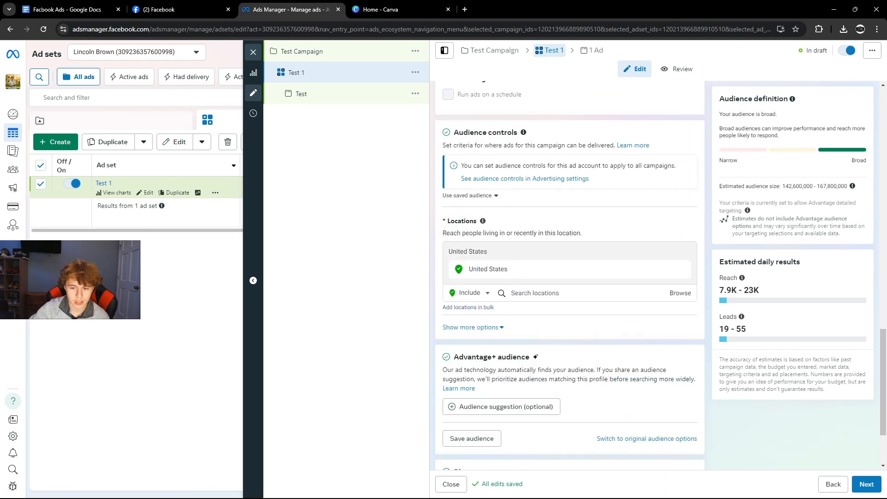
left_click(680, 293)
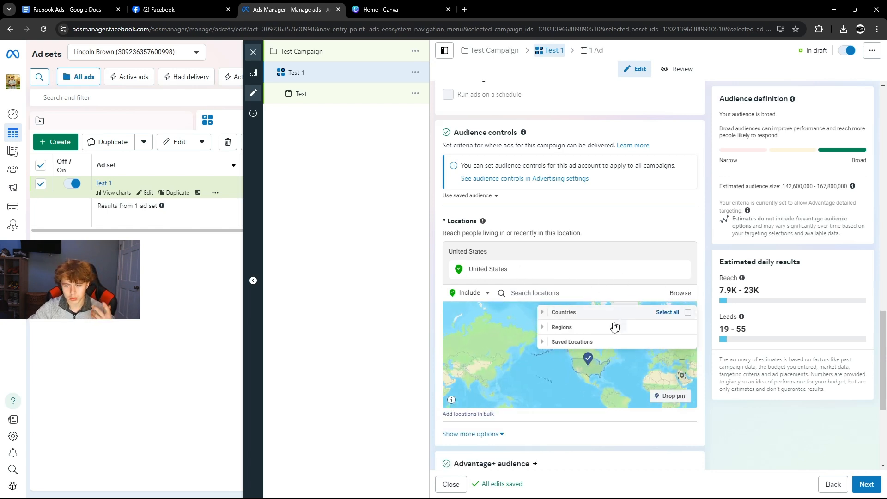
left_click_drag(624, 367, 593, 397)
scroll(573, 377, "up", 3)
scroll(602, 322, "down", 5)
scroll(585, 365, "up", 3)
left_click_drag(584, 364, 563, 355)
scroll(579, 349, "up", 3)
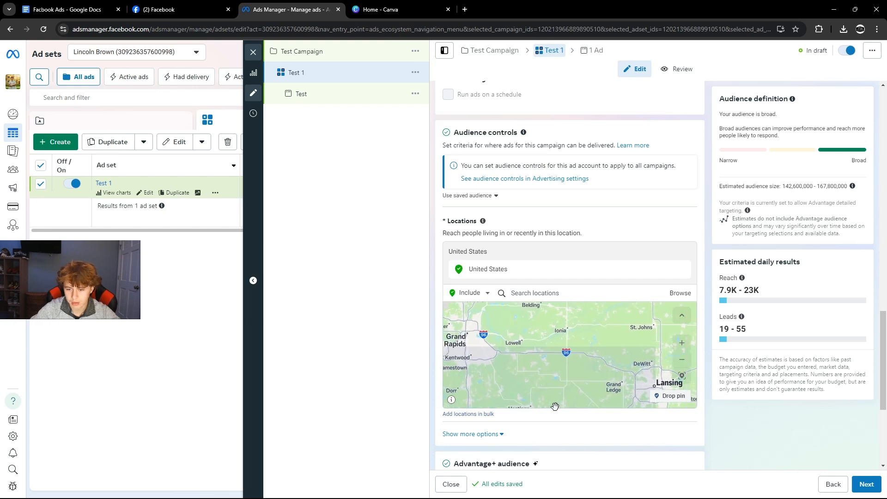
scroll(593, 341, "up", 4)
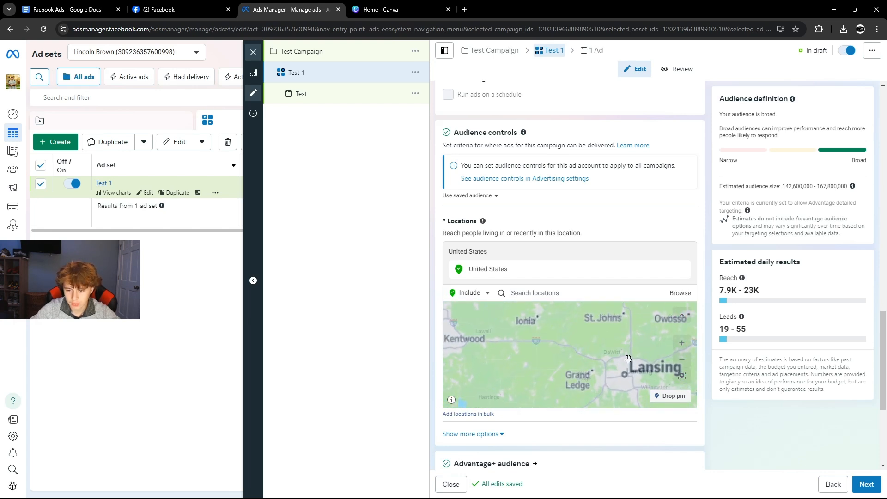
scroll(594, 365, "up", 3)
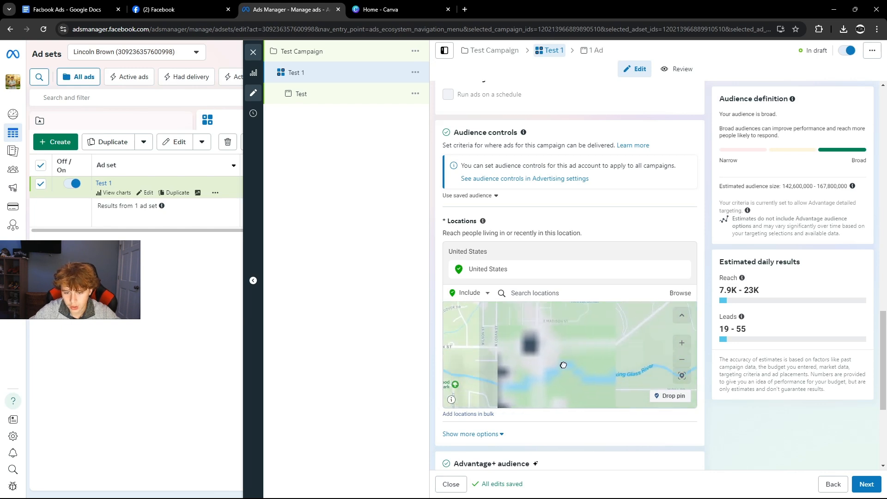
left_click_drag(563, 365, 581, 354)
scroll(584, 350, "down", 1)
scroll(582, 348, "down", 3)
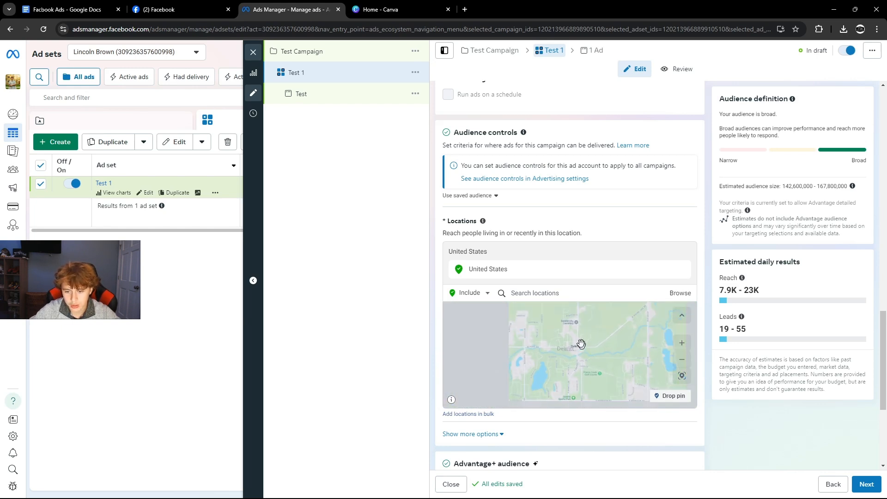
scroll(589, 330, "up", 3)
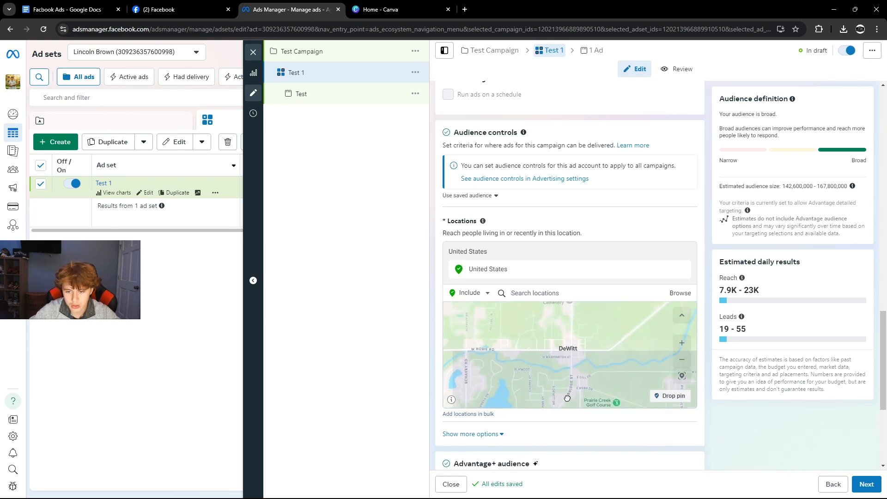
Drop a 10-mile pin at DeWitt, widen its radius, then remove the coordinate location.
left_click(670, 396)
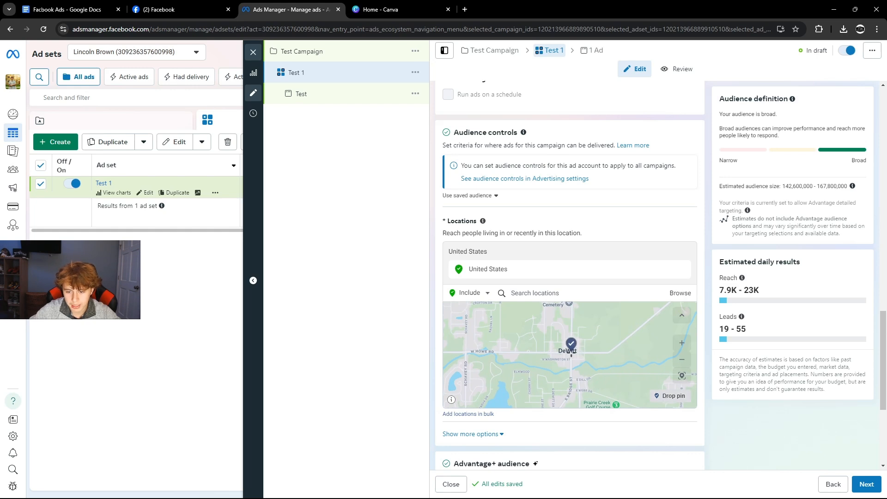
left_click(572, 351)
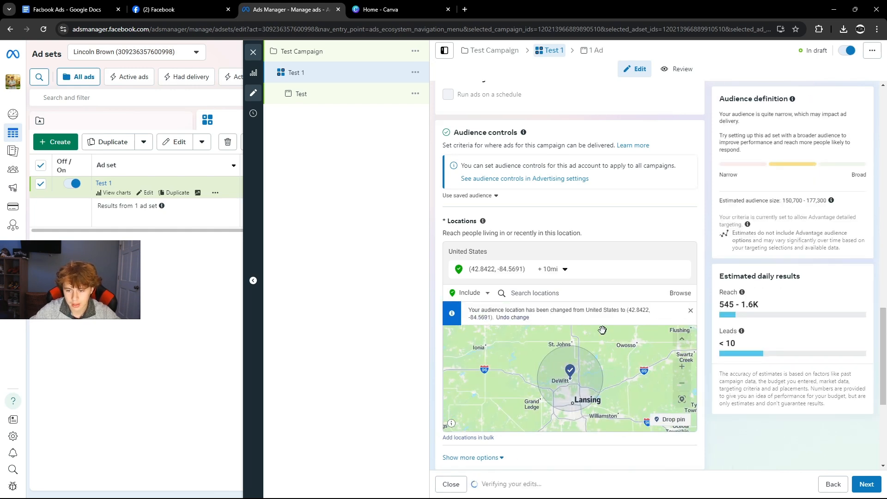
left_click(553, 269)
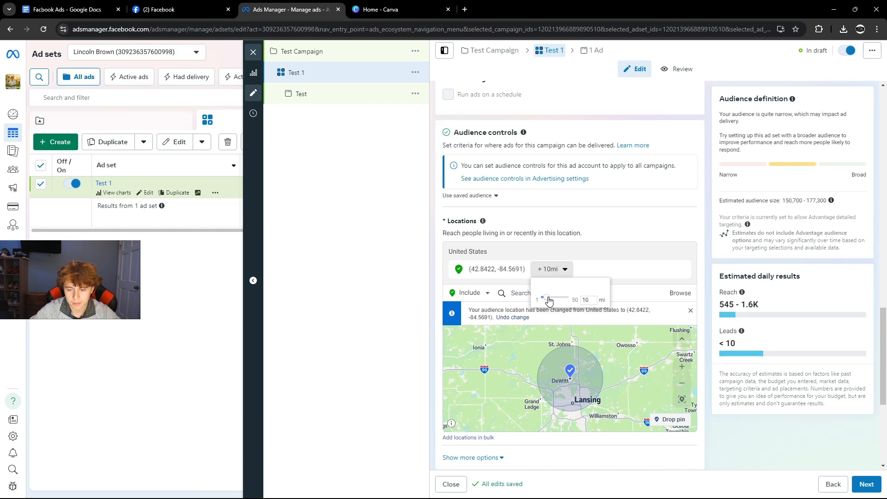
left_click_drag(544, 301, 557, 301)
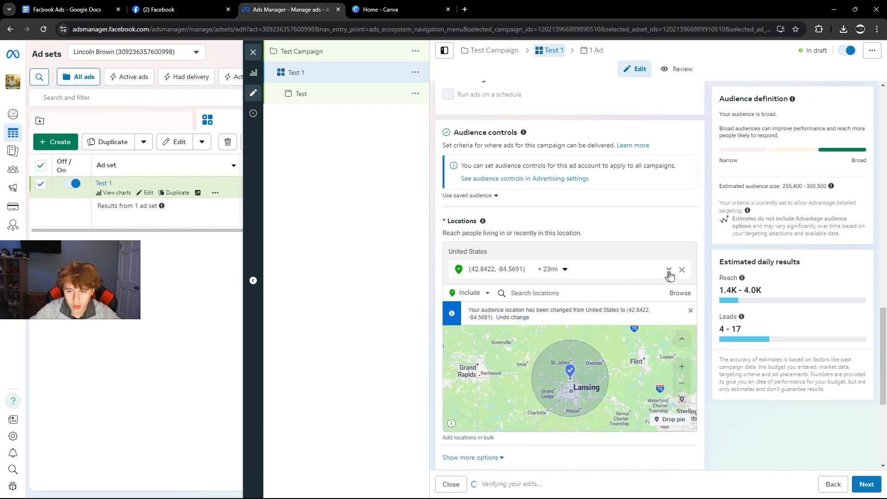
left_click(681, 270)
left_click(537, 280)
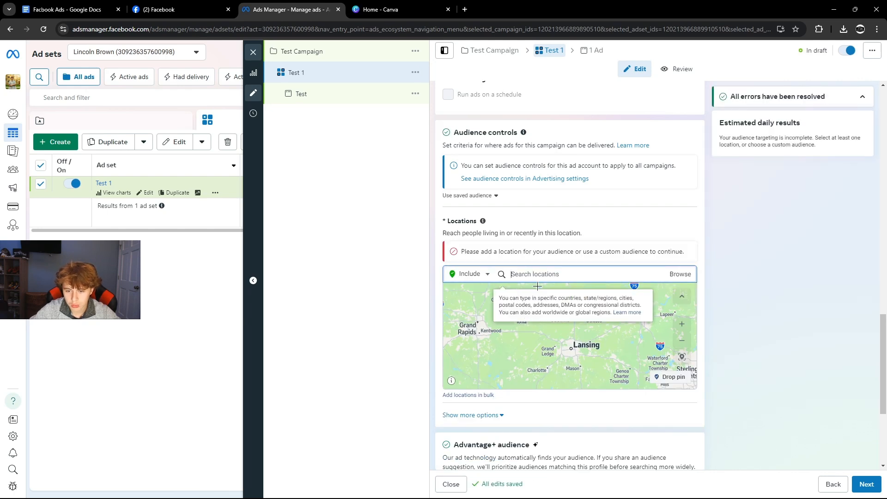
Add DeWitt, Michigan as an included target location with a 25-mile radius.
left_click(467, 415)
left_click(537, 274)
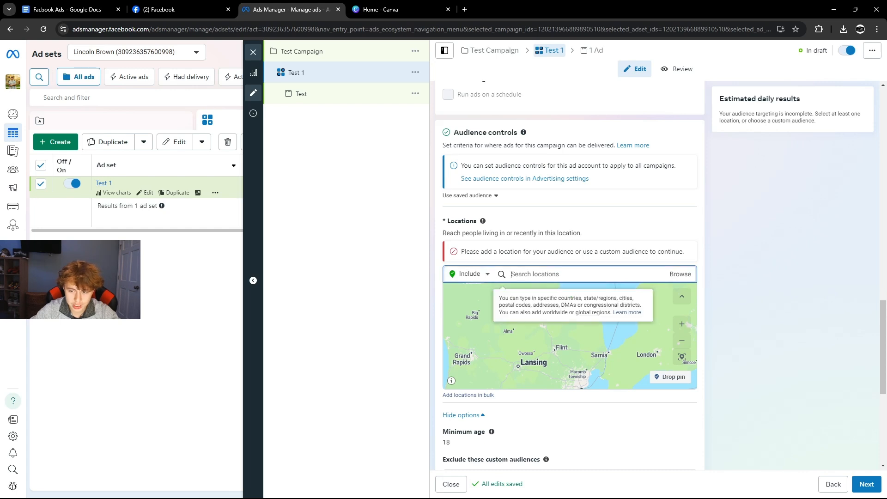
type("dew")
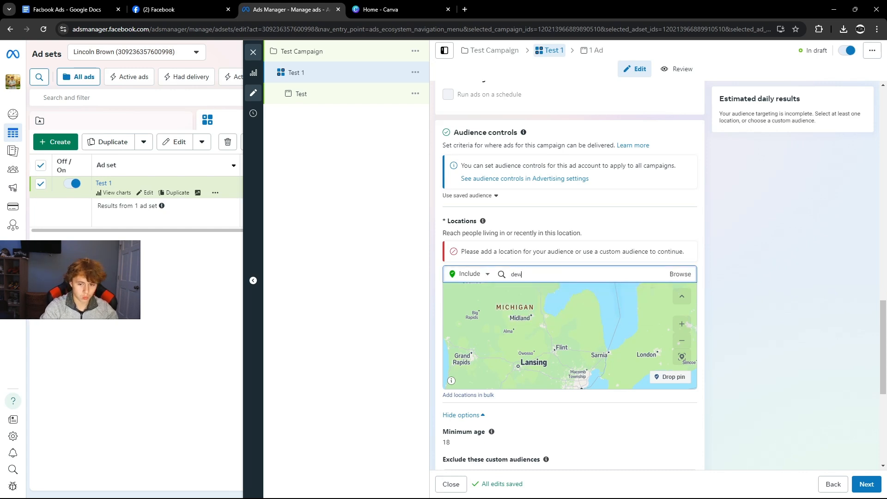
type("utee")
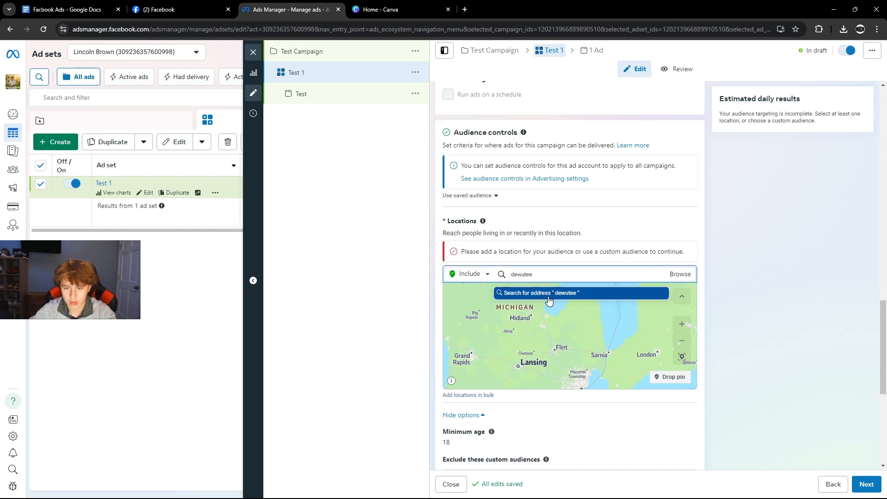
key("BackSpace")
key("BackSpace")
key("BackSpace")
key("BackSpace")
type("itt mi")
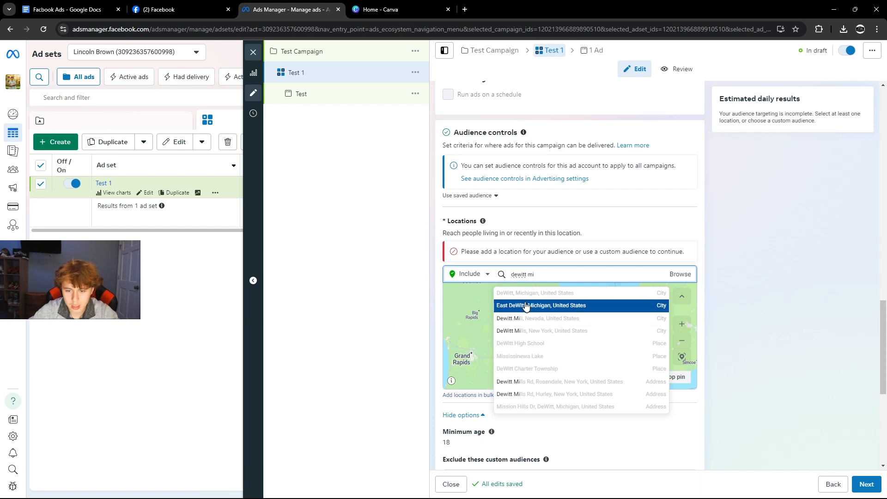
left_click(522, 298)
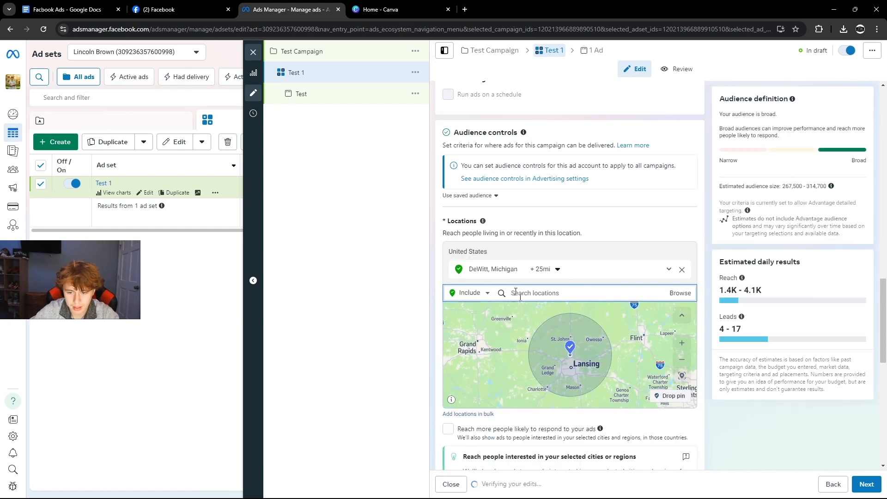
left_click(554, 271)
left_click(545, 305)
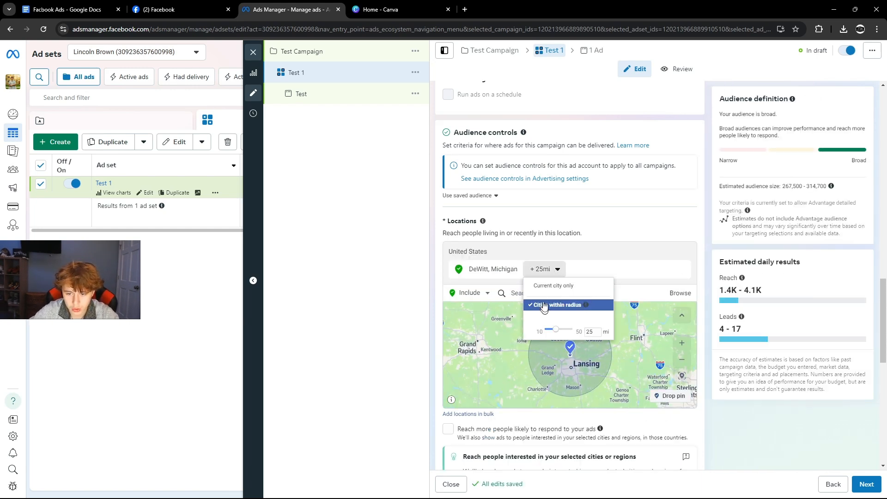
left_click(515, 293)
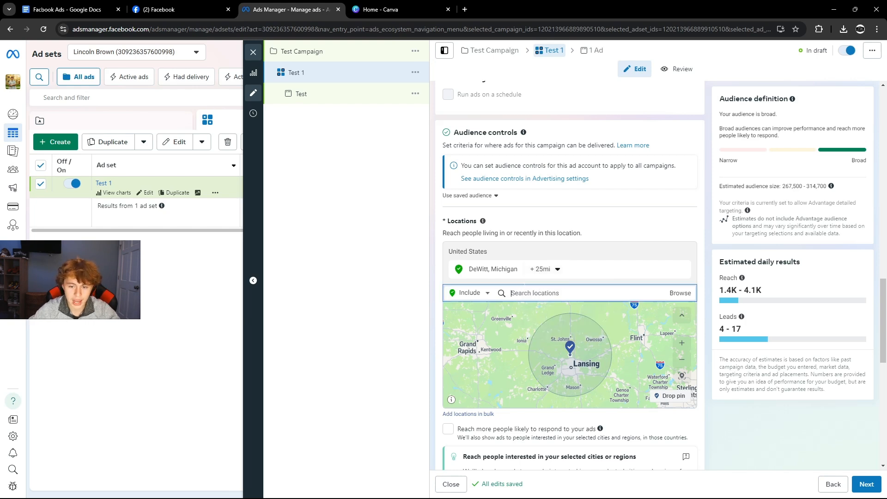
left_click(476, 298)
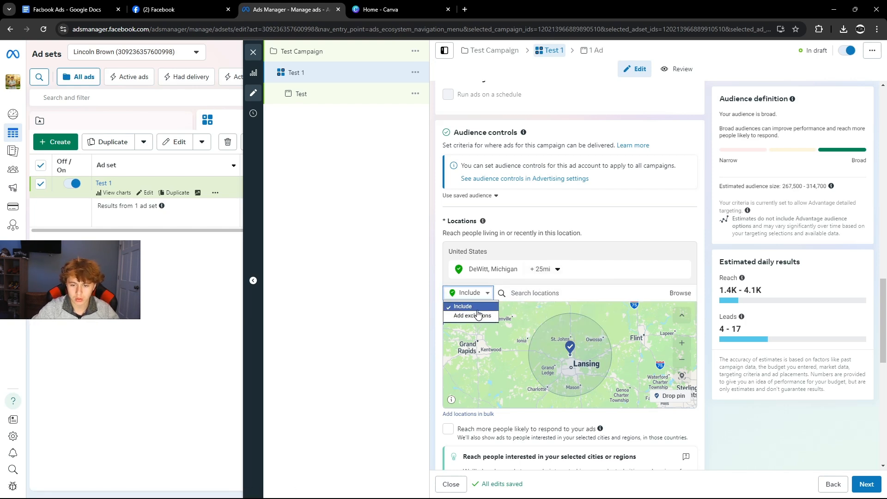
left_click(522, 293)
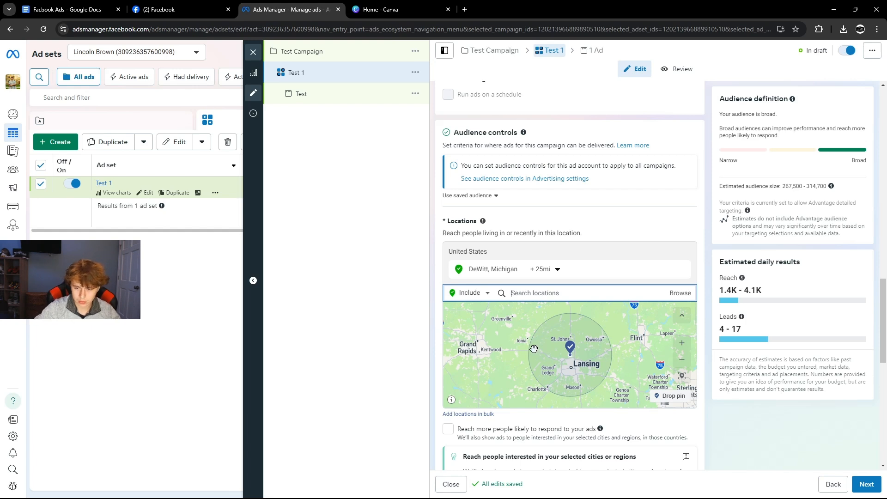
Search 'st johns mi' and add Saint Johns, Michigan as a second location.
scroll(533, 349, "up", 5)
scroll(589, 340, "down", 5)
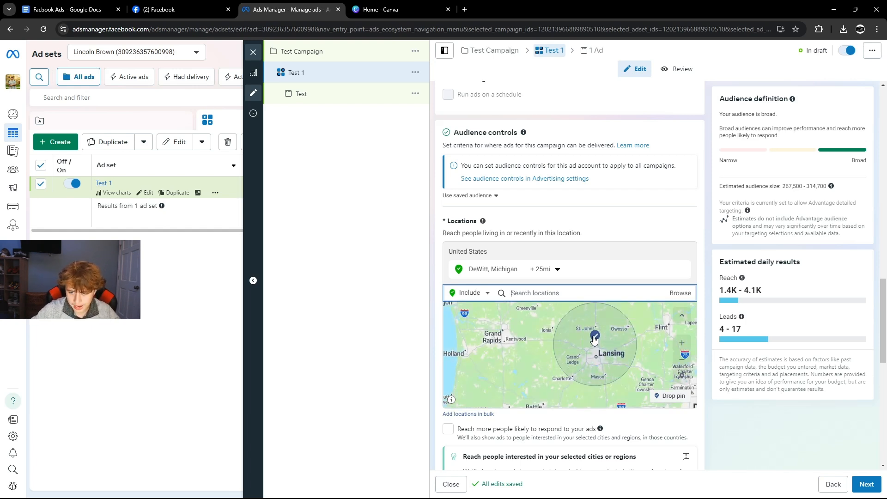
scroll(594, 339, "up", 2)
type("st ")
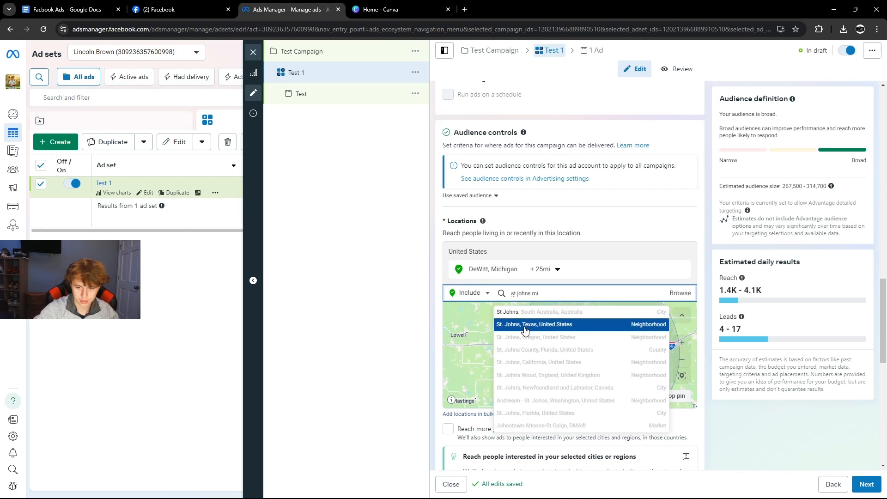
type("johns mi")
left_click(529, 325)
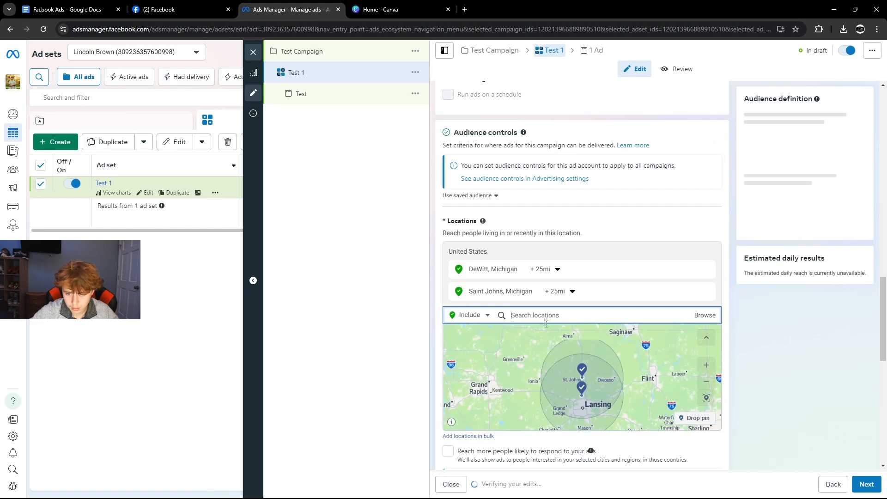
scroll(622, 315, "down", 7)
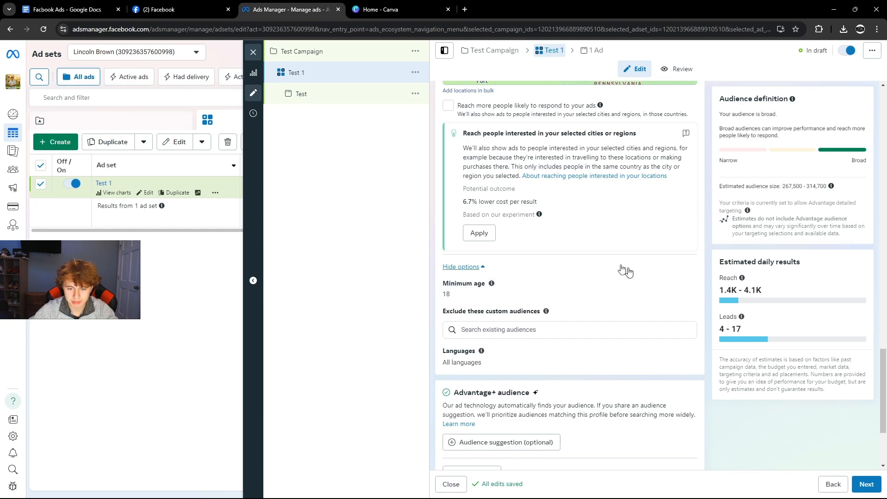
Change Test 1's audience minimum age from 18 to 21.
scroll(624, 267, "up", 3)
scroll(634, 212, "down", 3)
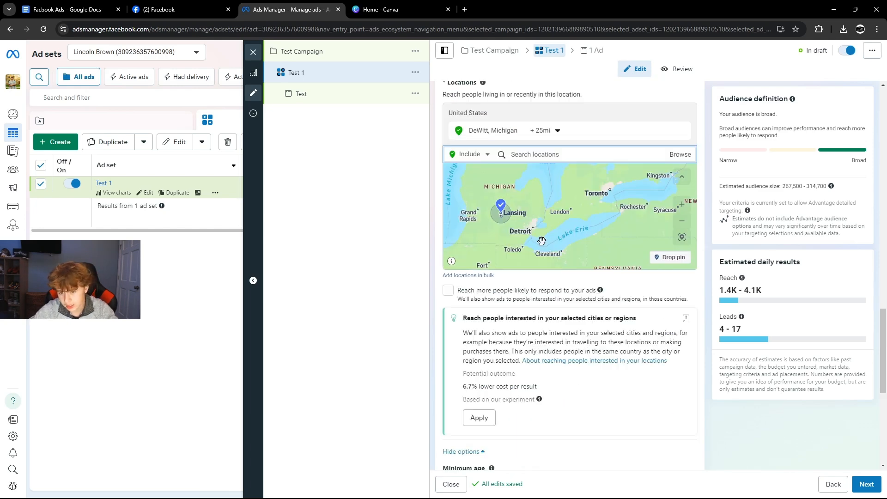
scroll(538, 341, "down", 3)
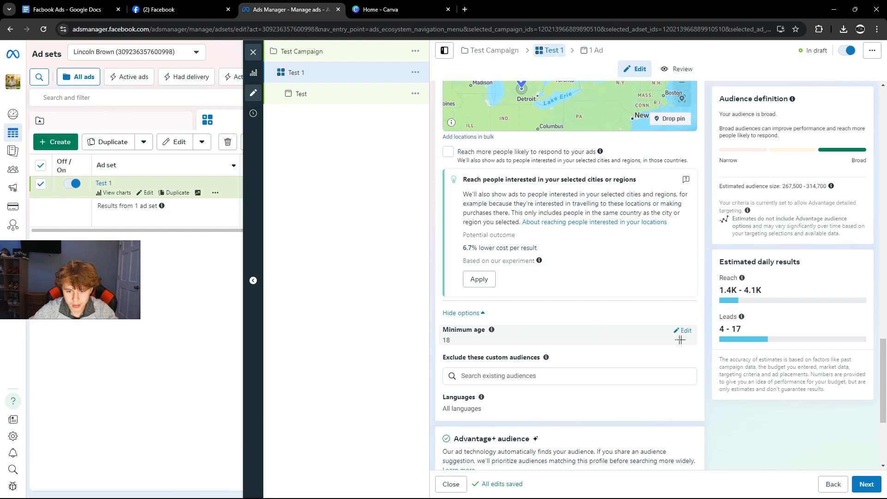
left_click(683, 330)
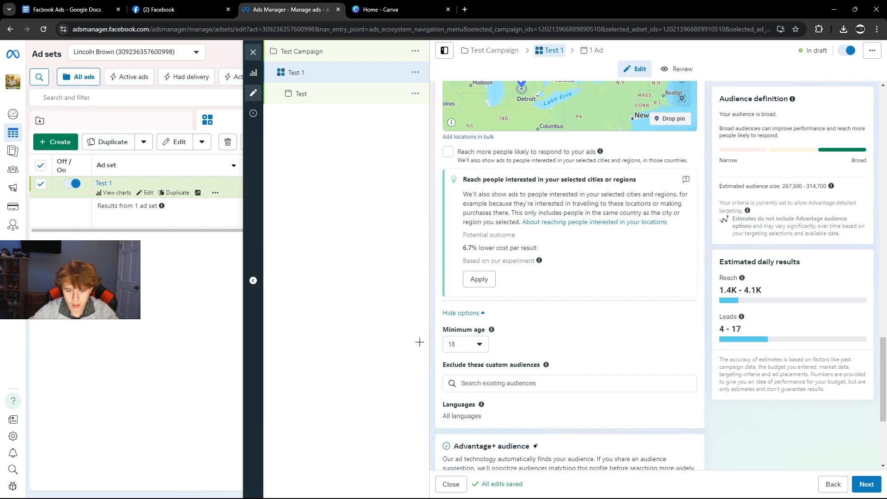
left_click(465, 345)
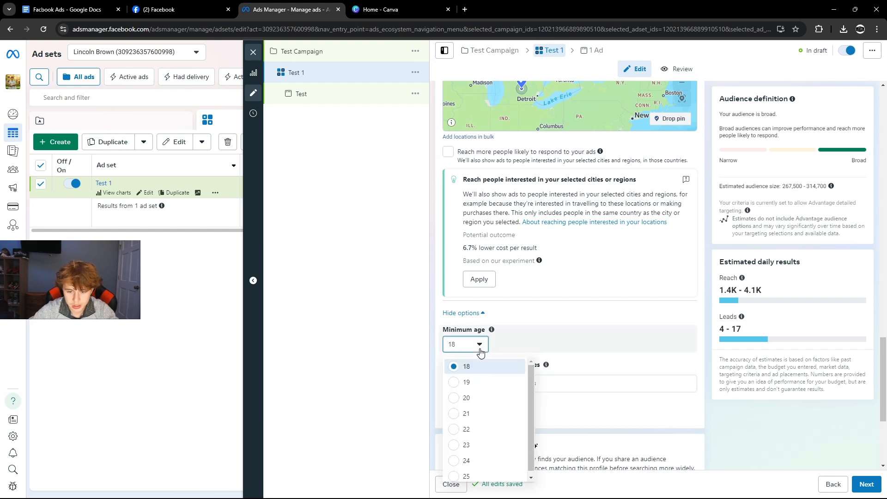
left_click(460, 414)
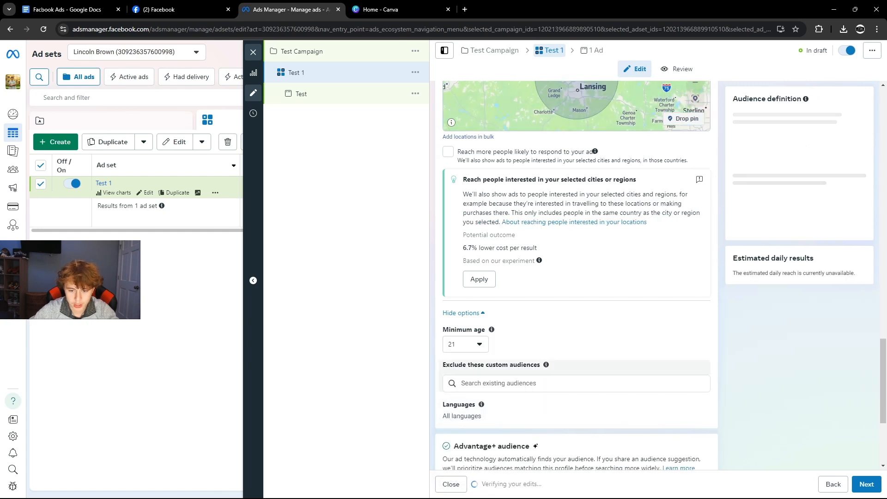
scroll(491, 380, "down", 1)
scroll(491, 378, "up", 2)
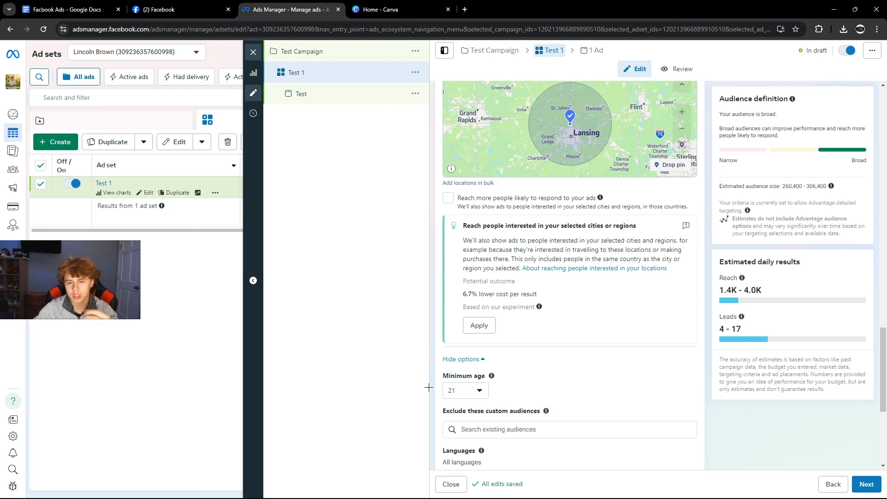
Open the Test ad's editor, keep its Ad setup unchanged, and view the Instant form destination.
scroll(494, 336, "down", 5)
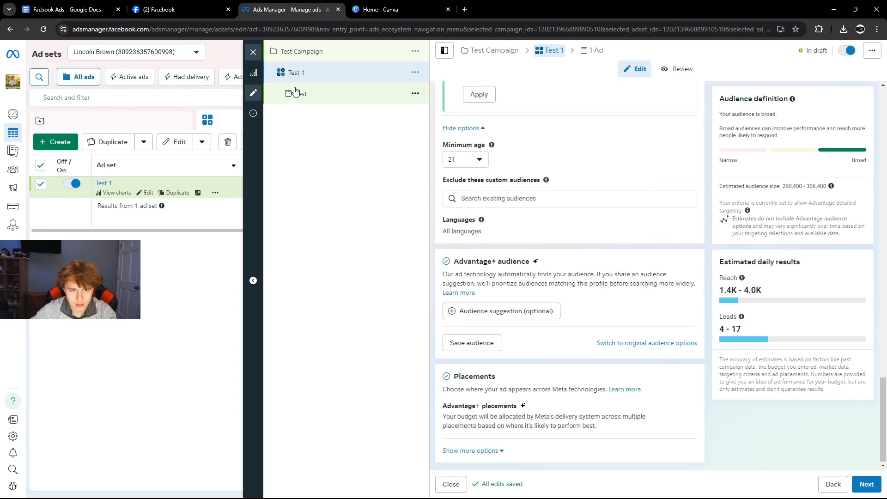
left_click(296, 94)
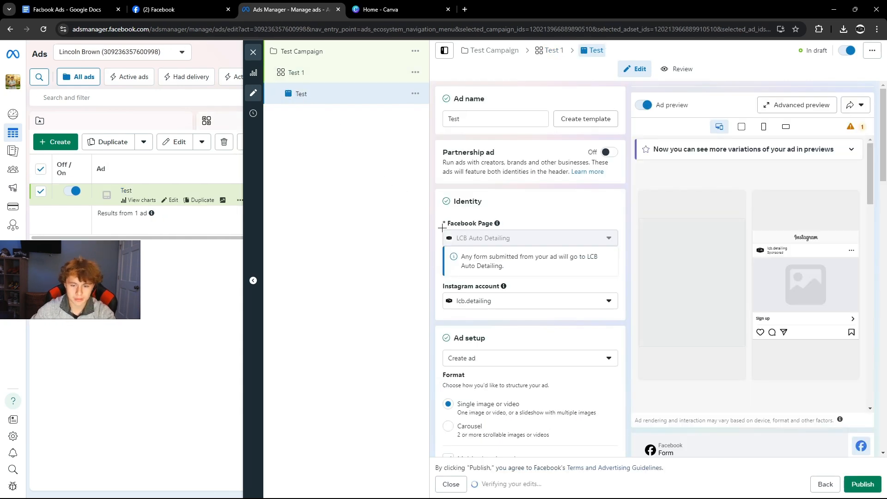
scroll(469, 283, "down", 2)
left_click(468, 266)
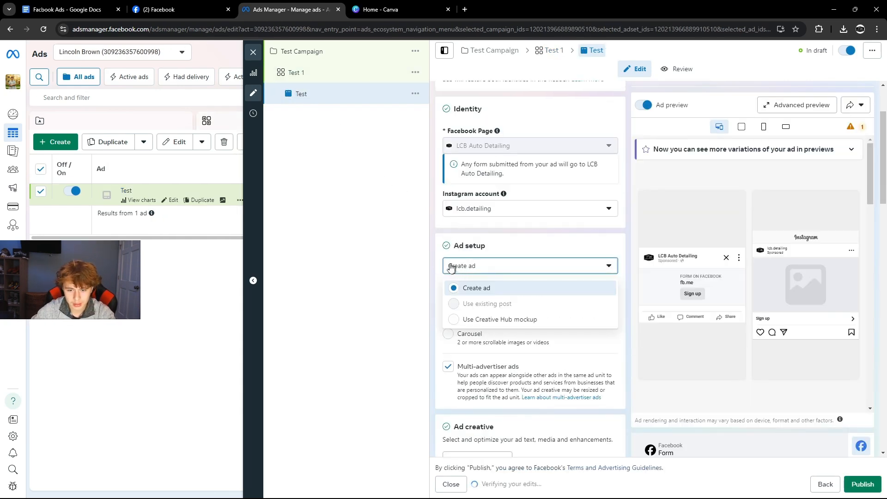
scroll(468, 249, "up", 2)
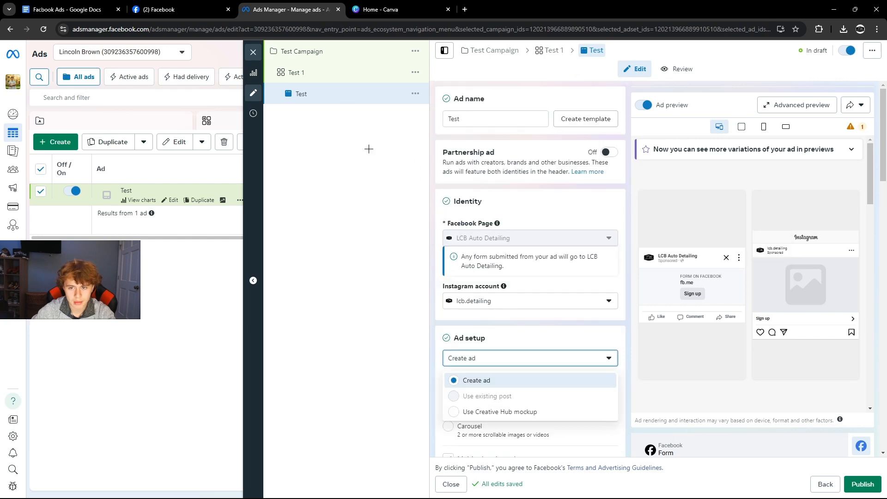
left_click(369, 149)
scroll(452, 245, "down", 3)
scroll(449, 249, "down", 5)
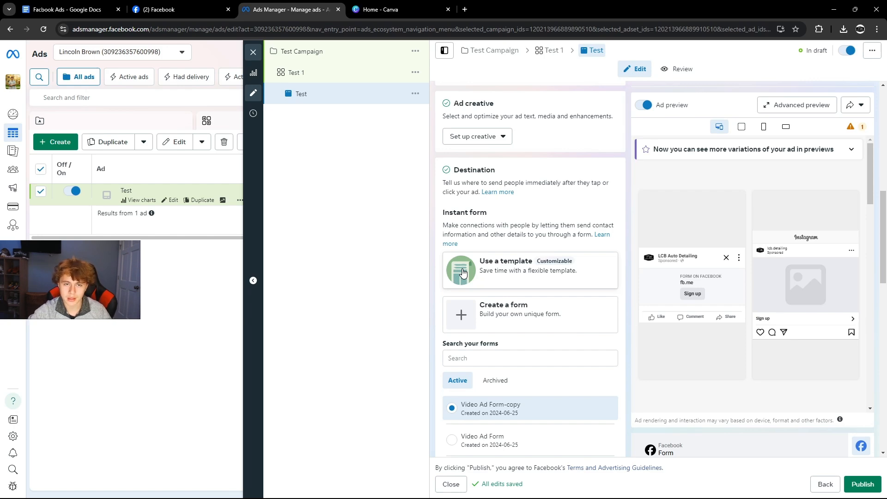
Create a More volume instant form named 'test form' and advance to its Intro step.
left_click(491, 312)
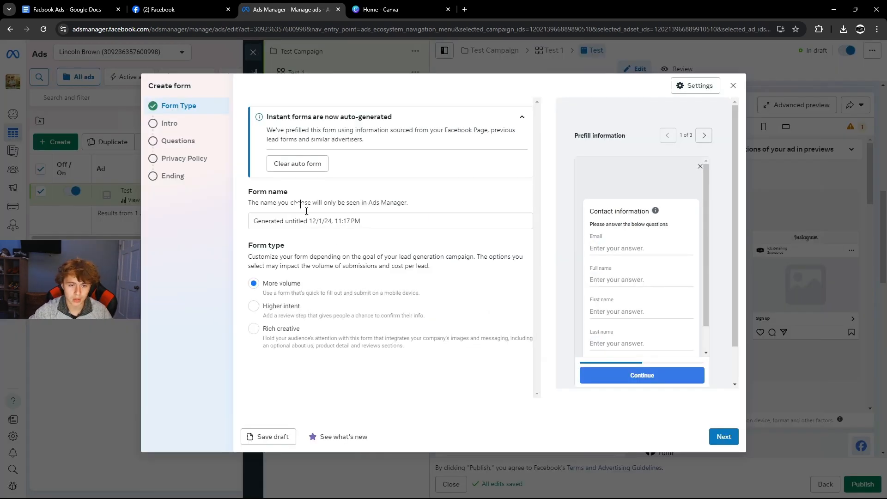
left_click_drag(361, 221, 222, 206)
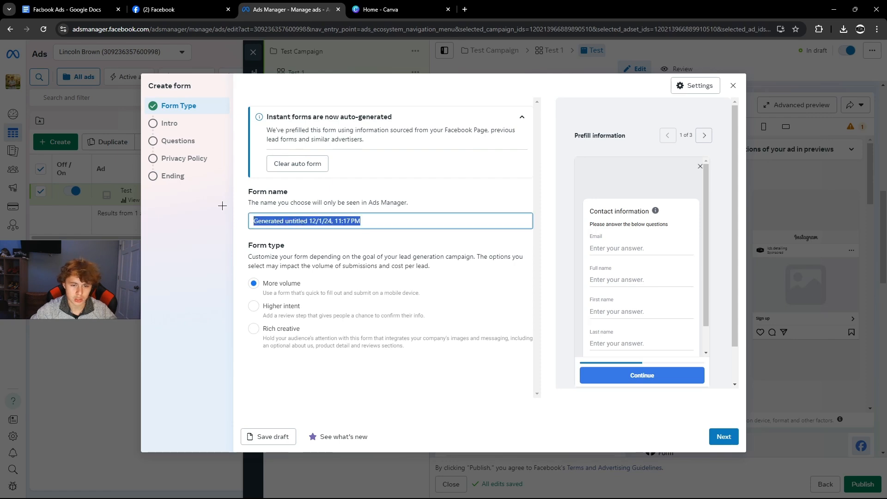
type("test form")
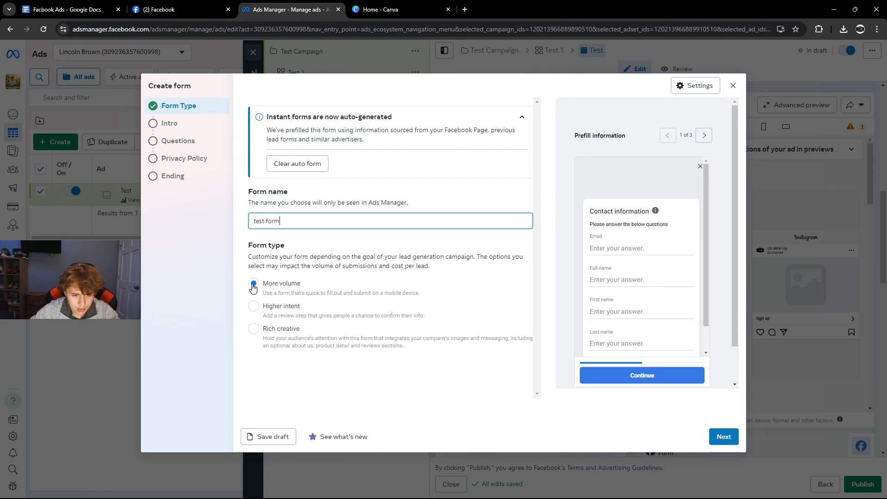
left_click(723, 436)
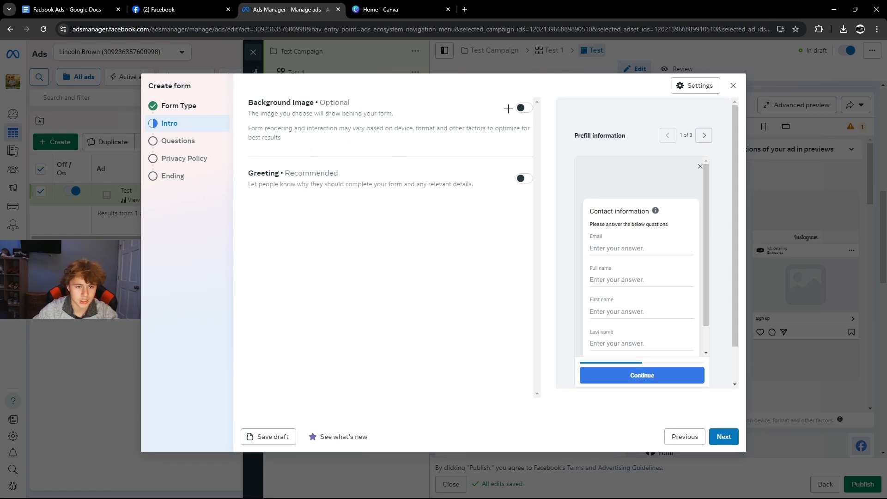
Leave the form intro's Greeting switched off and continue to the Questions step.
left_click(527, 179)
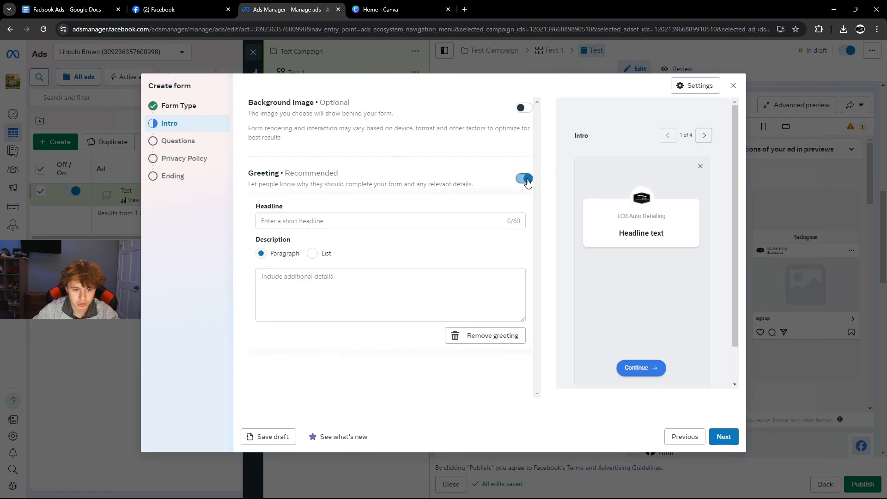
left_click(527, 179)
left_click(526, 179)
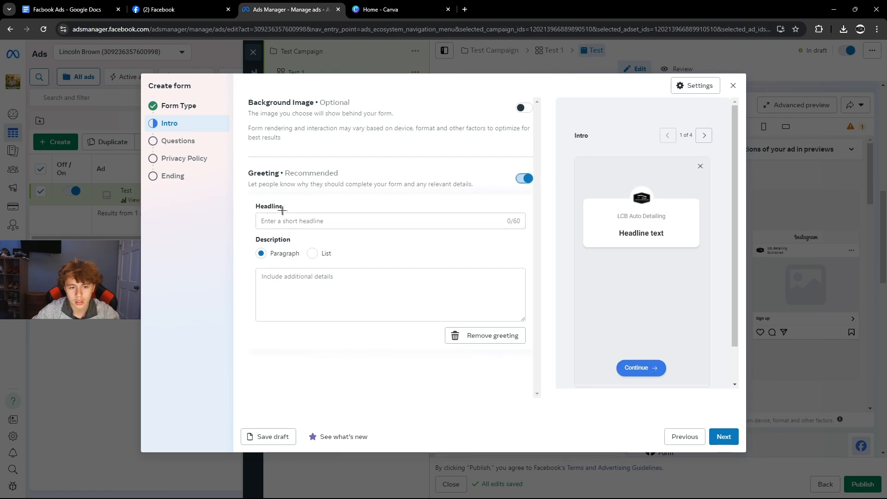
left_click(293, 225)
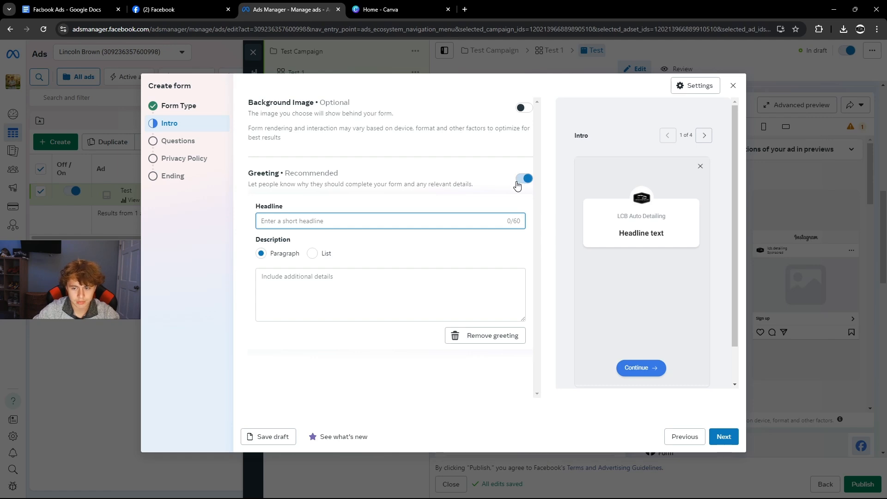
left_click(524, 181)
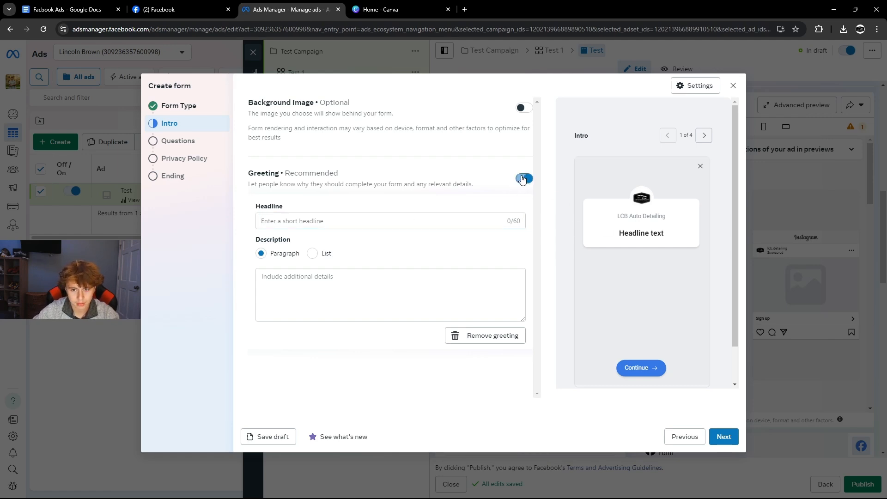
left_click(723, 441)
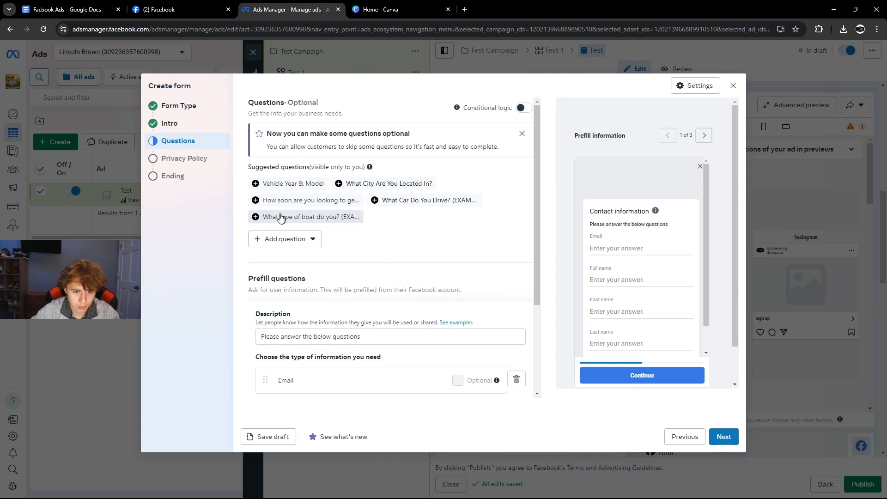
Delete the First name and Last name prefill questions and place Full name above Email.
scroll(282, 219, "down", 1)
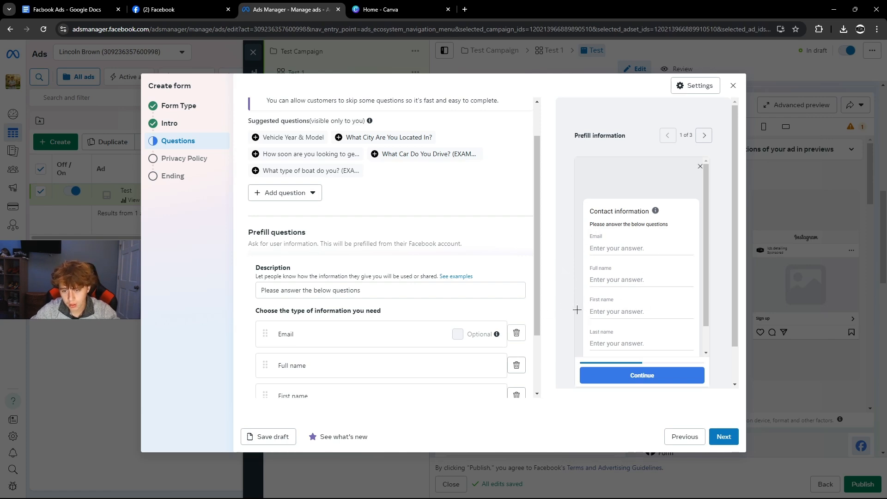
scroll(600, 337, "down", 1)
scroll(388, 259, "down", 2)
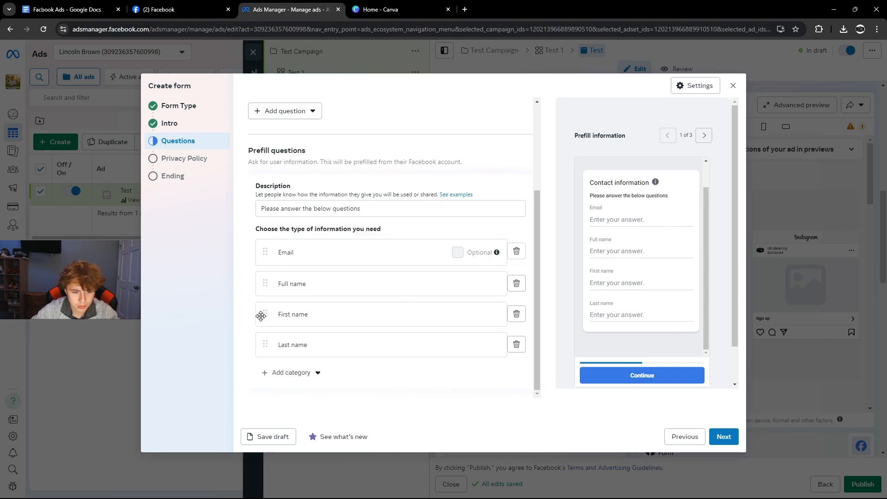
left_click_drag(260, 313, 260, 247)
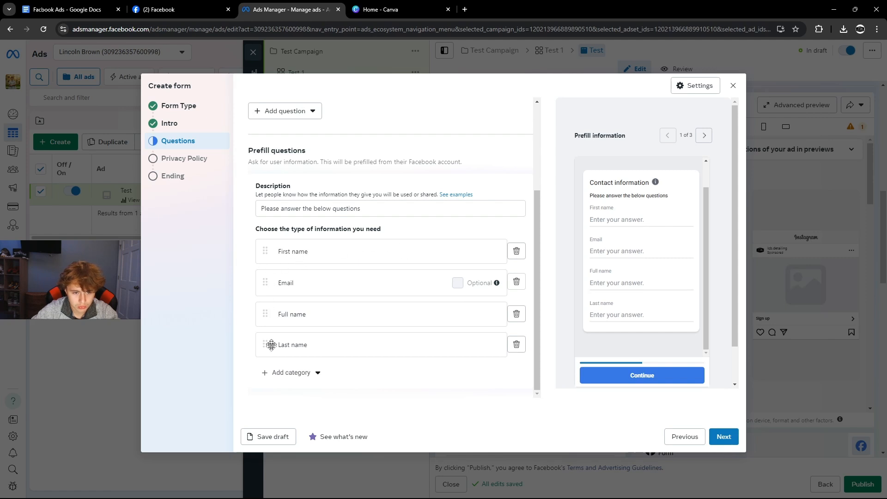
left_click_drag(265, 345, 265, 275)
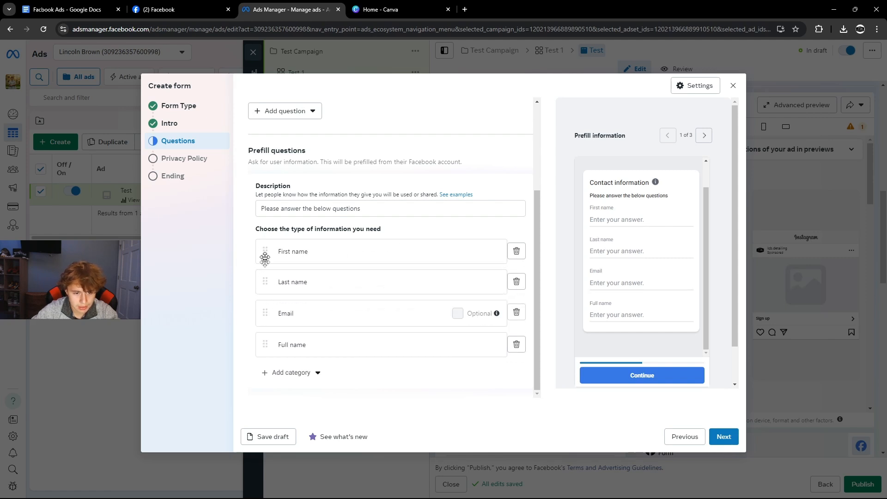
left_click(516, 250)
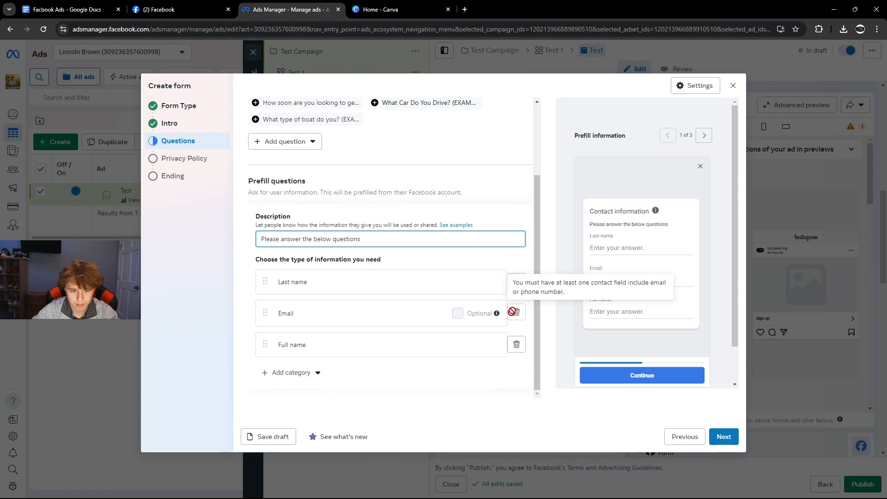
left_click(514, 283)
left_click_drag(265, 345, 273, 313)
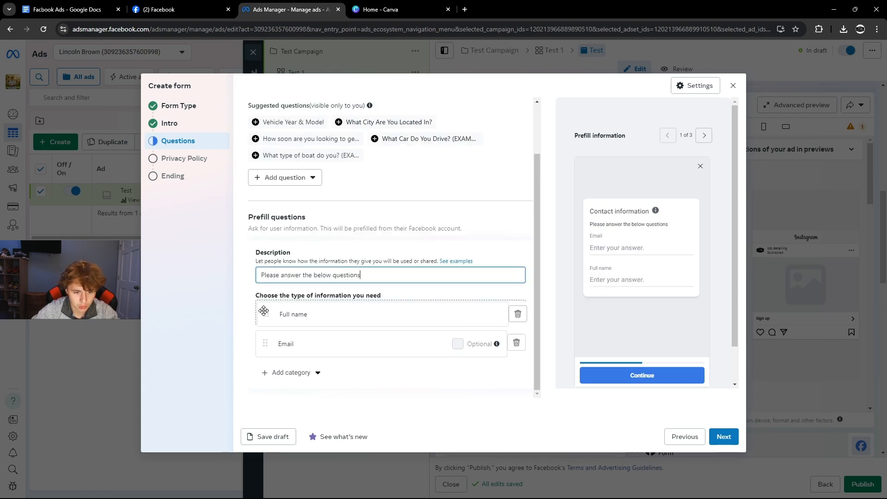
Add a Phone number prefill question between Full name and Email.
left_click(291, 372)
mouse_move(297, 293)
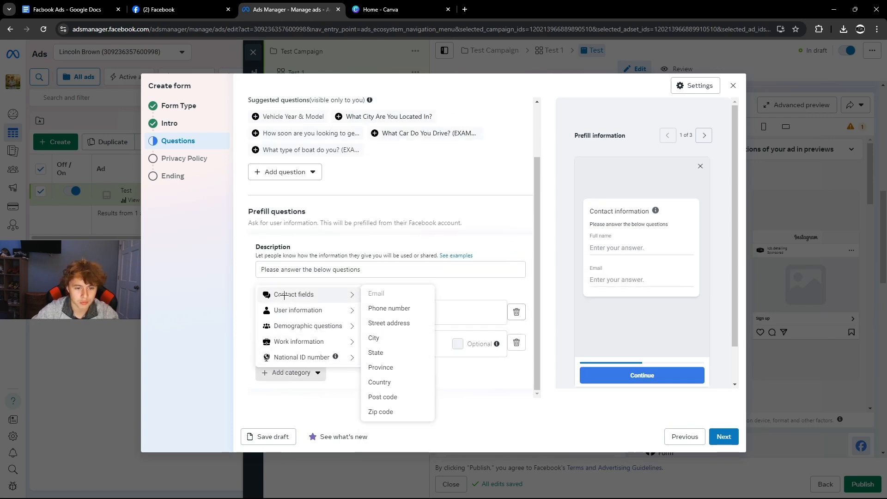
left_click(402, 308)
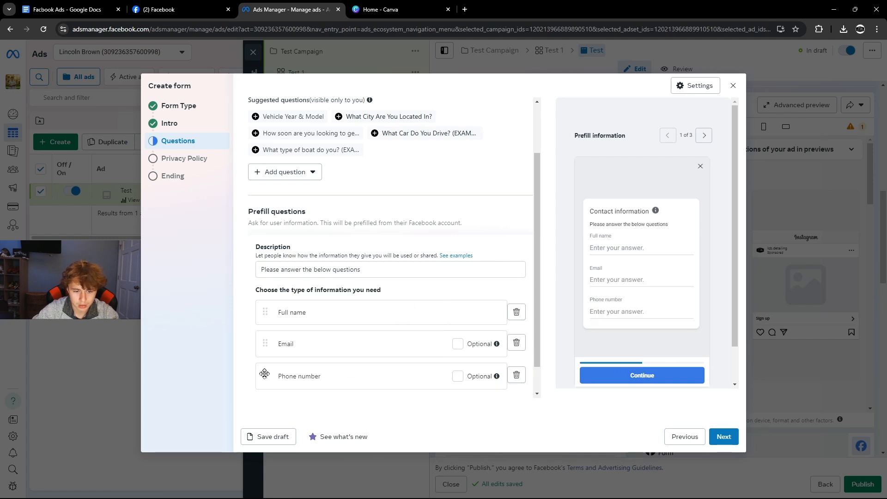
left_click_drag(265, 376, 268, 358)
scroll(268, 342, "down", 1)
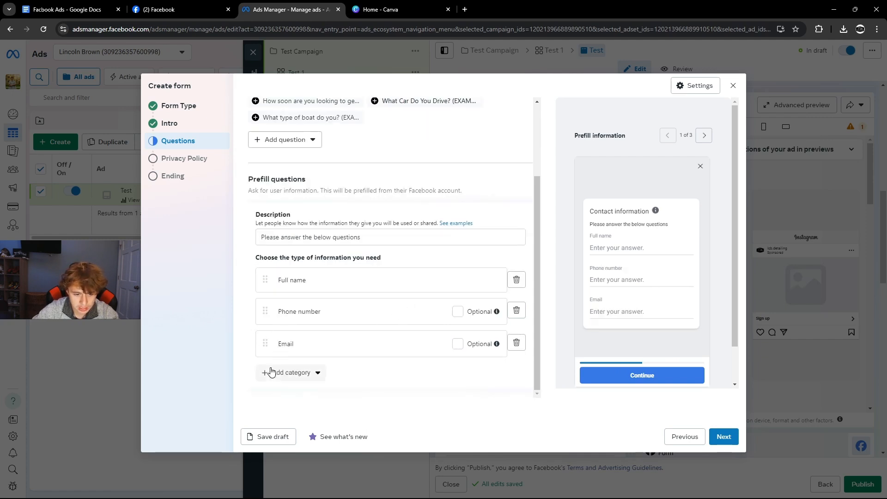
scroll(290, 250, "up", 3)
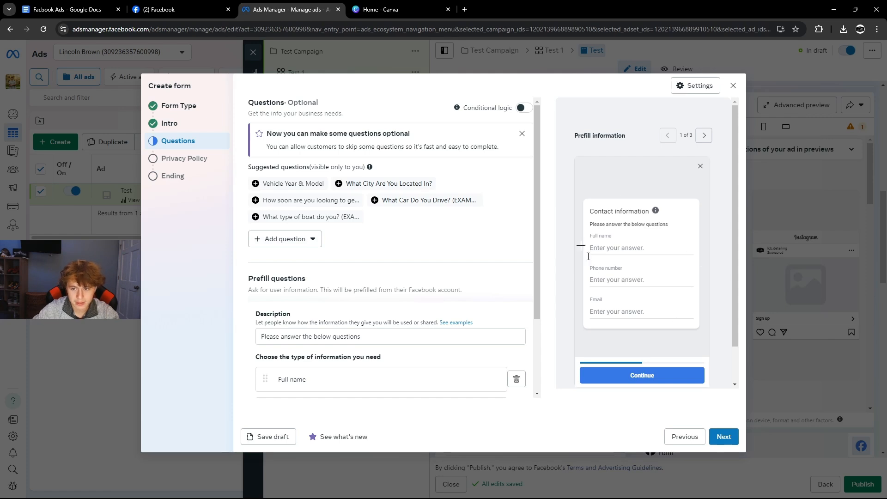
Page the form preview through its prefill, privacy review and message-for-leads screens.
left_click(704, 135)
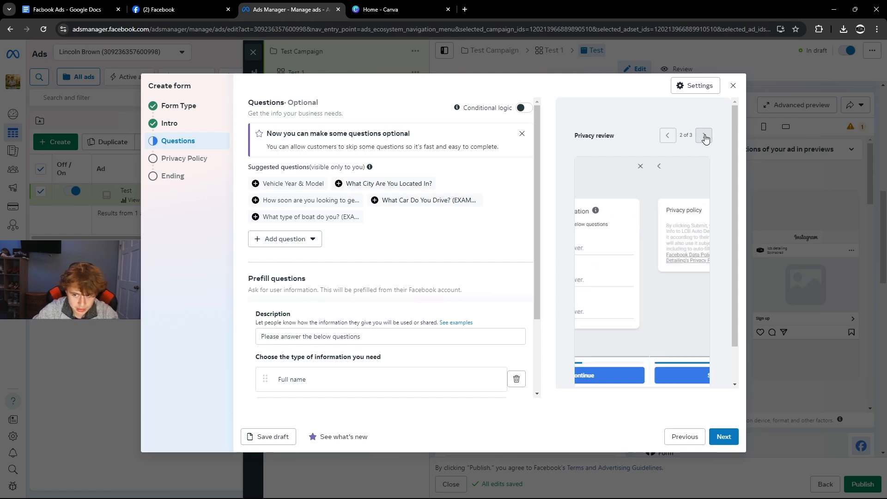
left_click(668, 135)
left_click(704, 135)
left_click(704, 135)
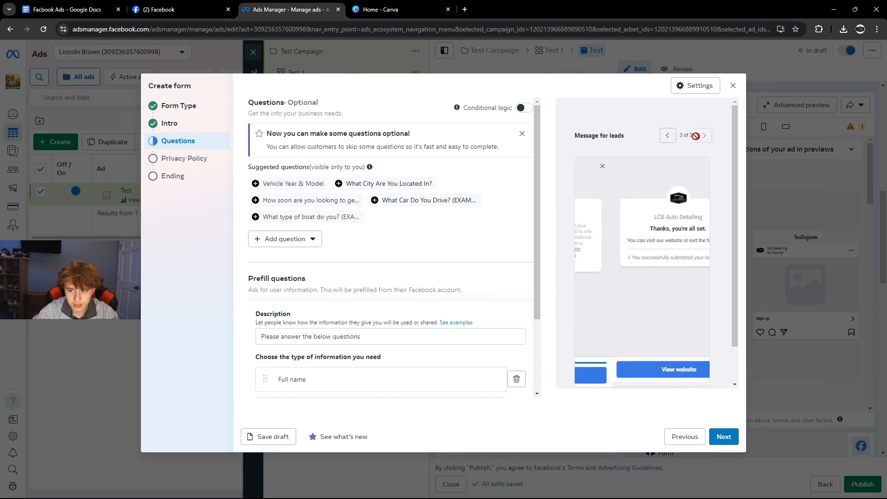
left_click(667, 135)
left_click(668, 135)
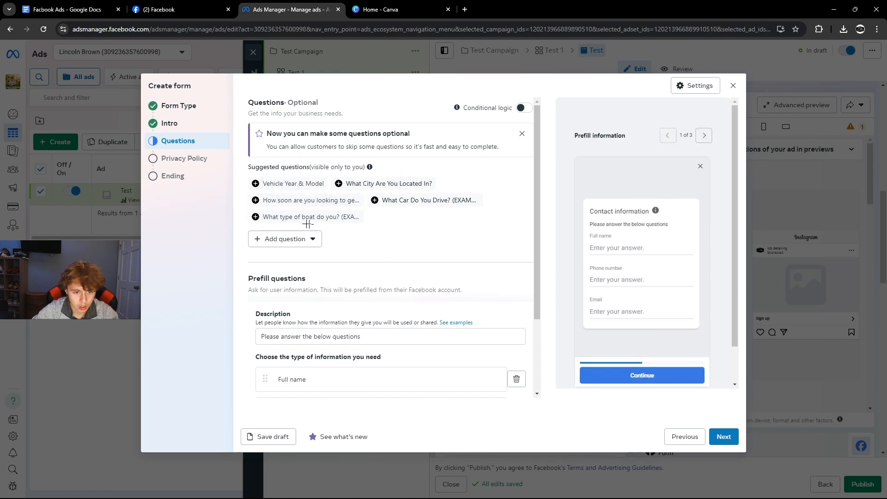
Add the city, Vehicle Year & Model, and how-soon suggested questions.
left_click(341, 183)
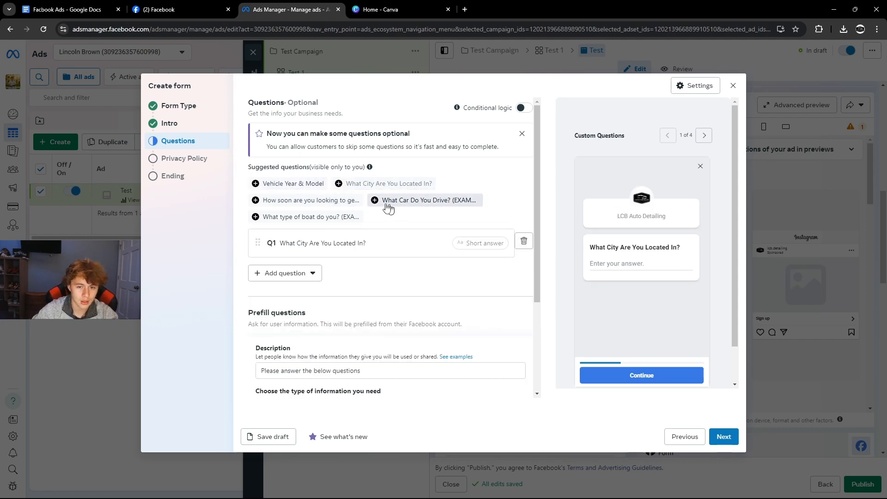
left_click(271, 185)
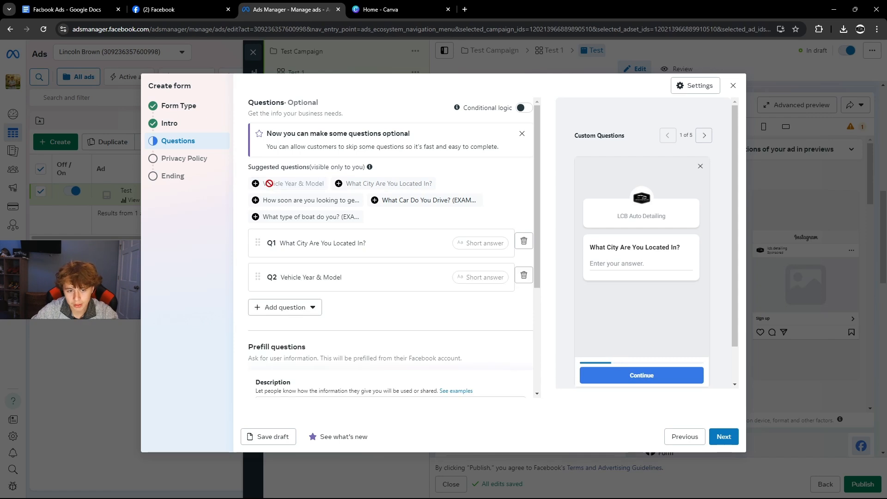
left_click(253, 201)
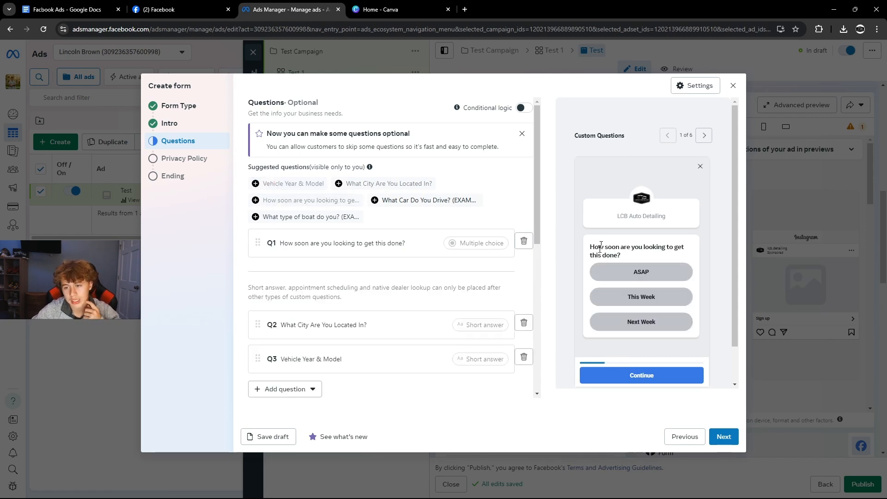
Preview the new city and vehicle questions and the contact information screen.
left_click(702, 135)
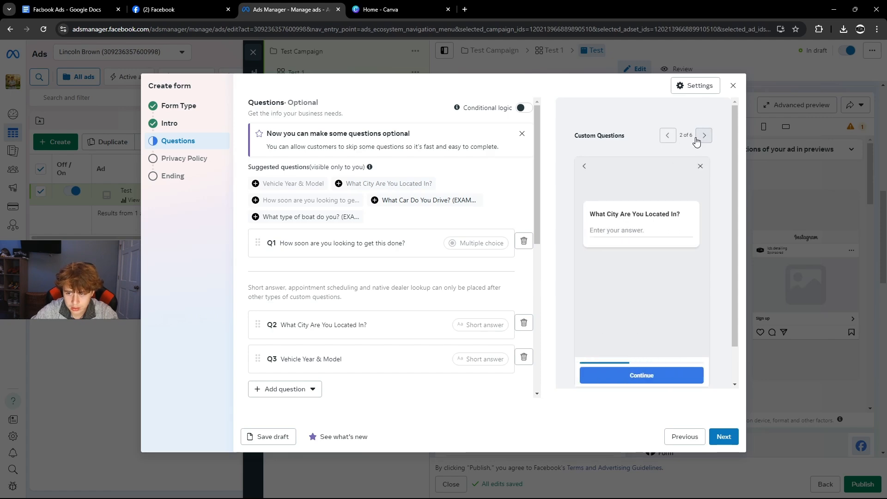
left_click(701, 136)
left_click(698, 136)
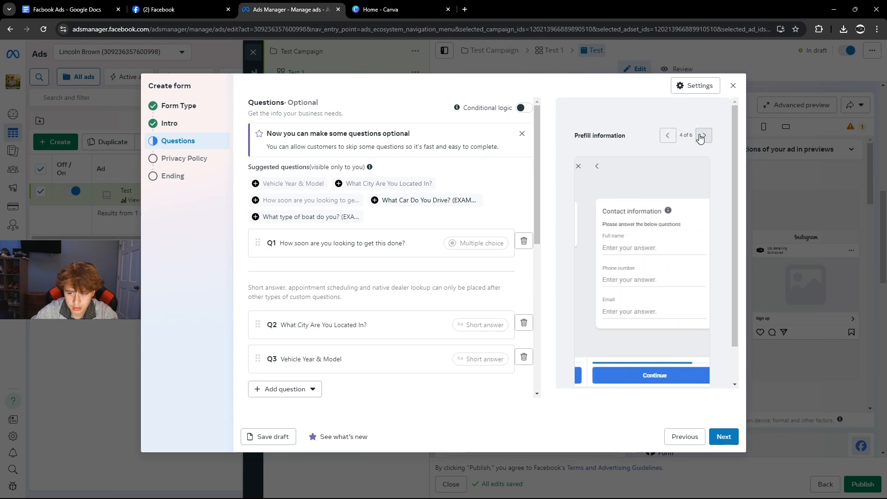
left_click(668, 135)
scroll(259, 259, "down", 2)
scroll(289, 229, "up", 2)
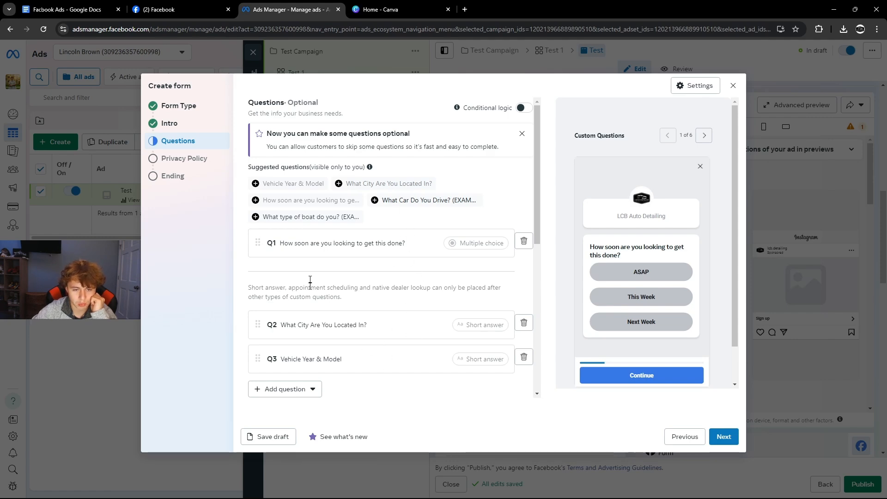
scroll(303, 277, "down", 3)
scroll(310, 250, "down", 3)
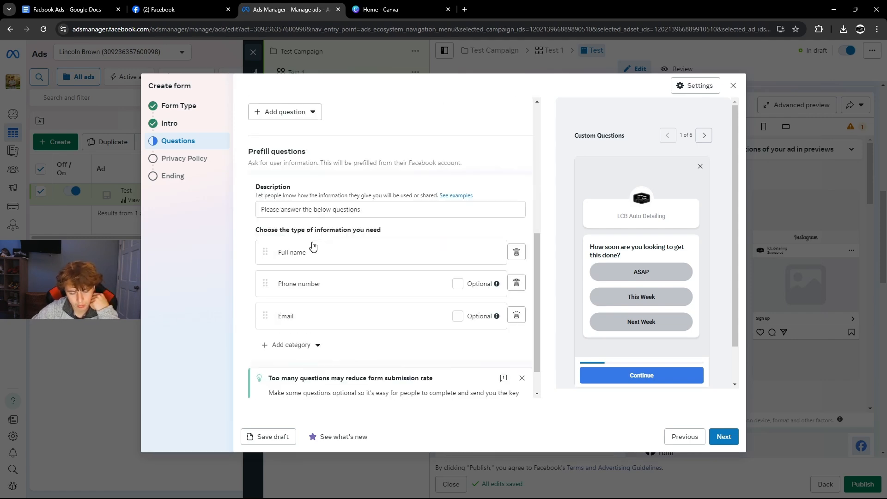
scroll(313, 253, "down", 1)
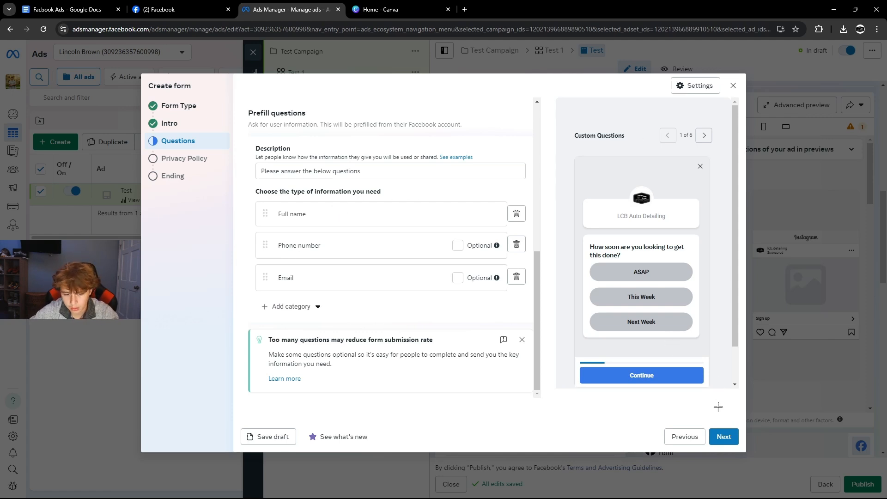
left_click(724, 436)
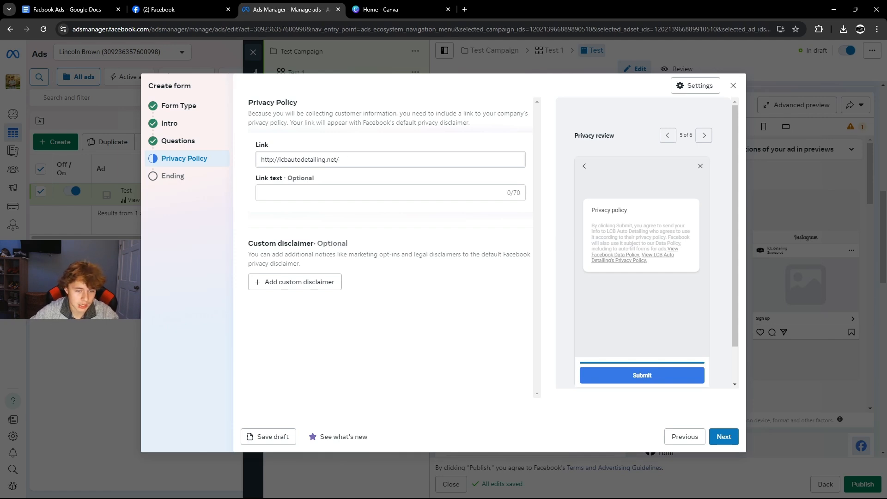
left_click_drag(344, 160, 202, 159)
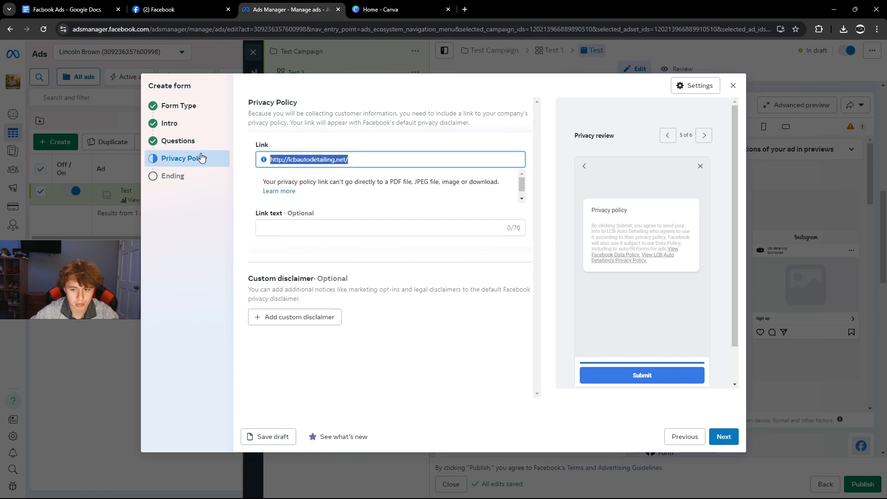
left_click(243, 204)
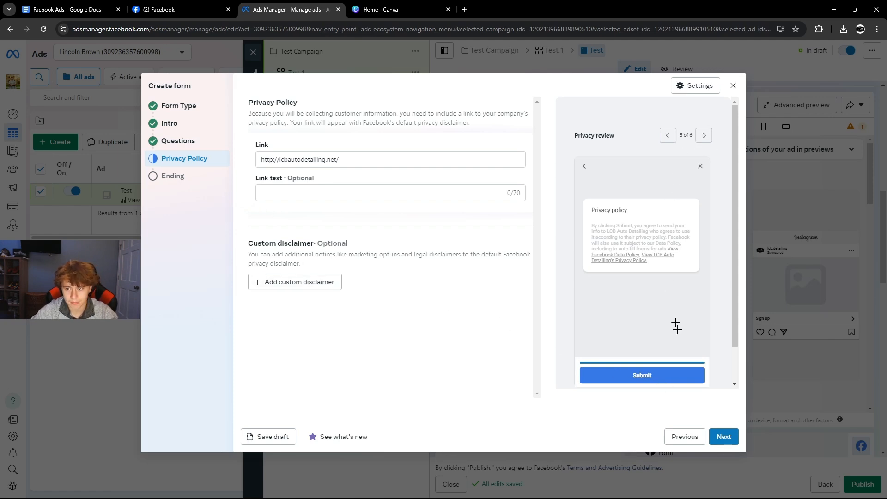
left_click(721, 437)
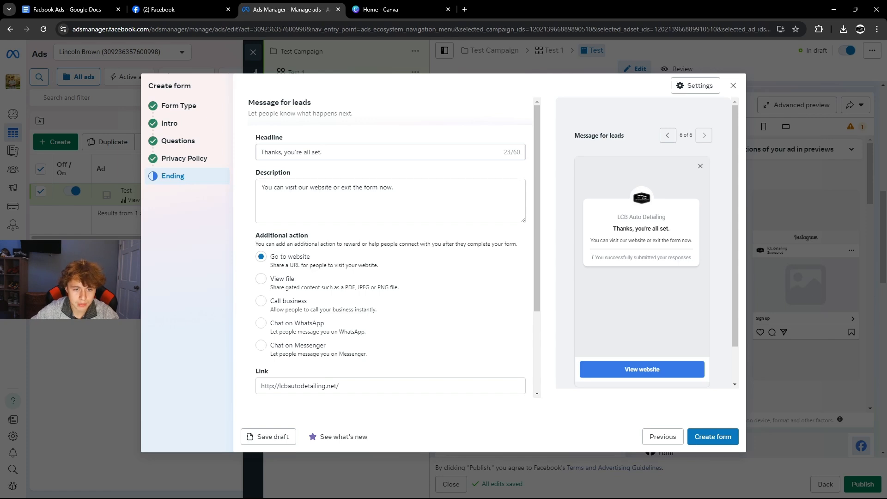
Replace the ending description with a quicker-response sentence giving the contact phone number.
left_click_drag(324, 153, 223, 148)
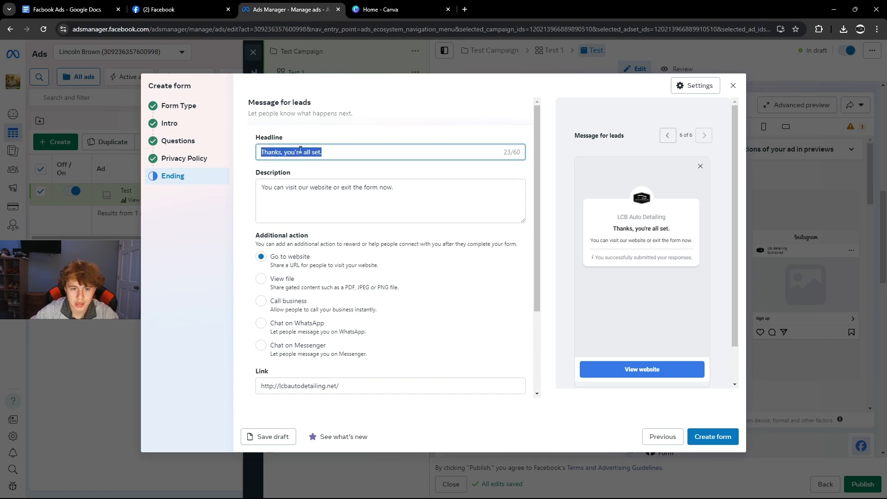
left_click_drag(279, 191, 237, 187)
left_click(384, 188)
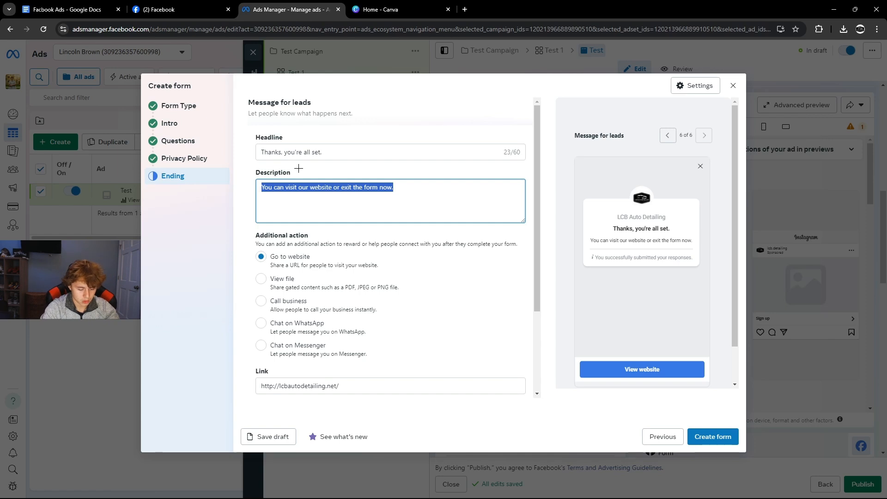
type("If yo")
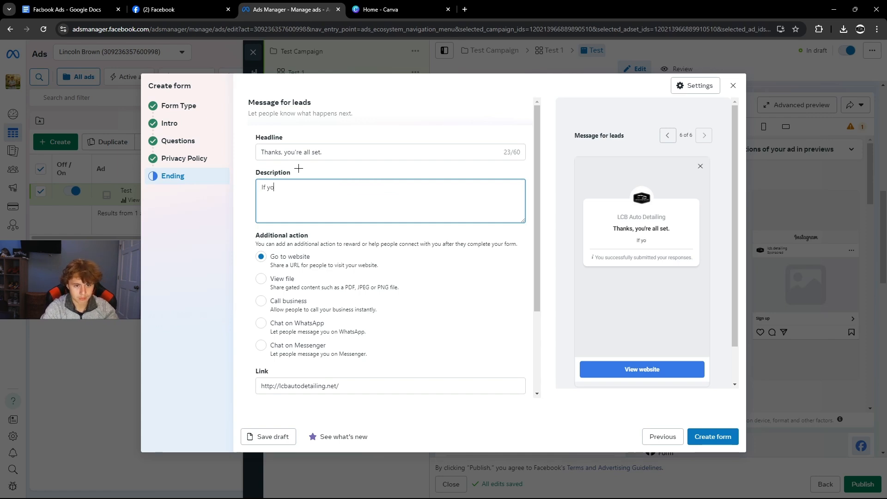
type("ur looking")
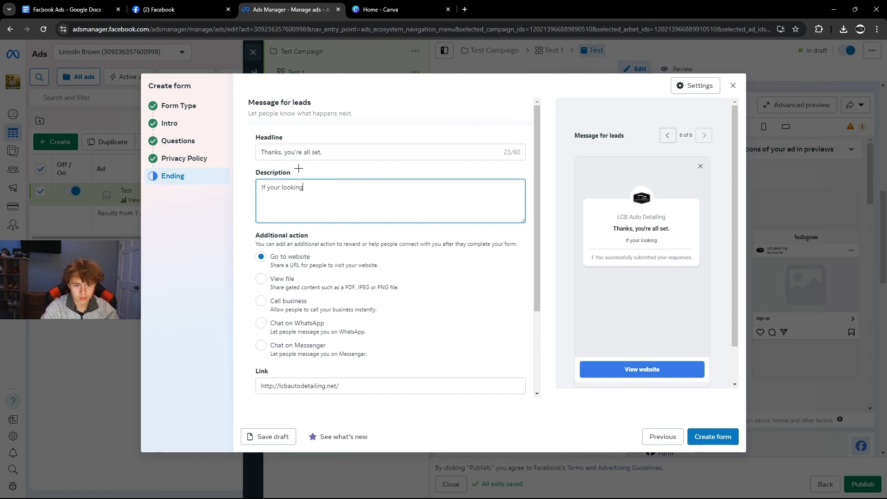
type(" for a qu")
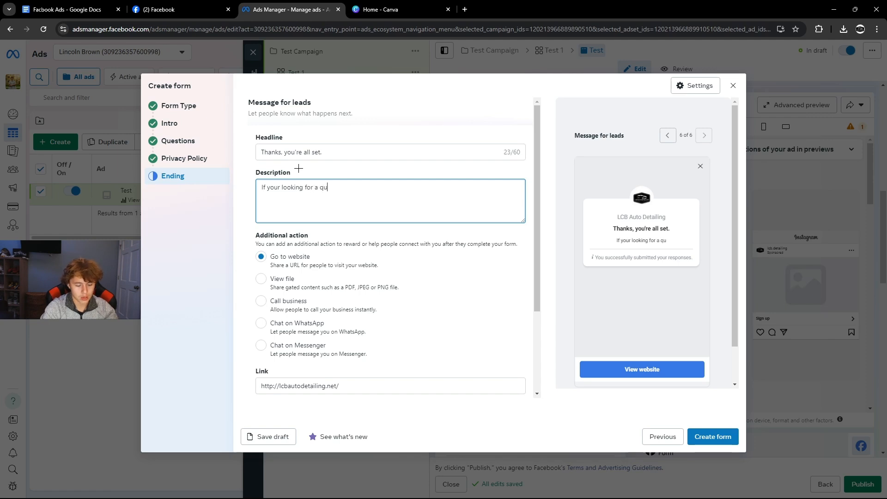
type("icker response ")
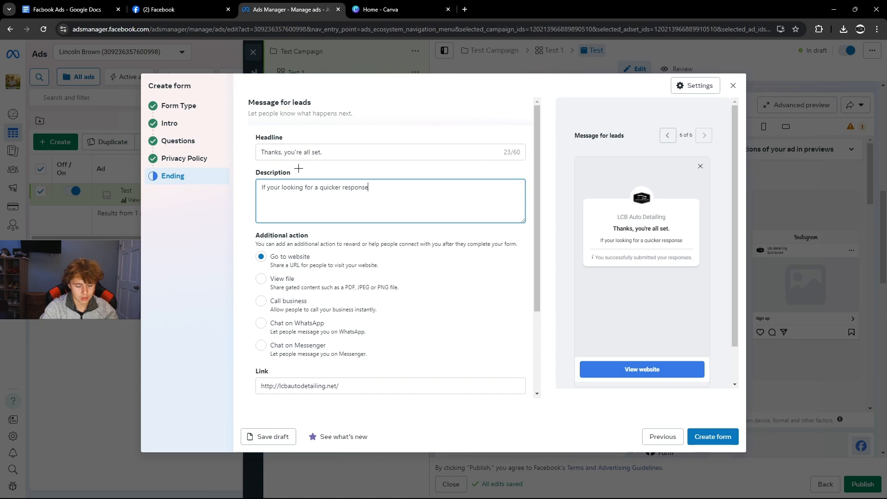
type("pleas")
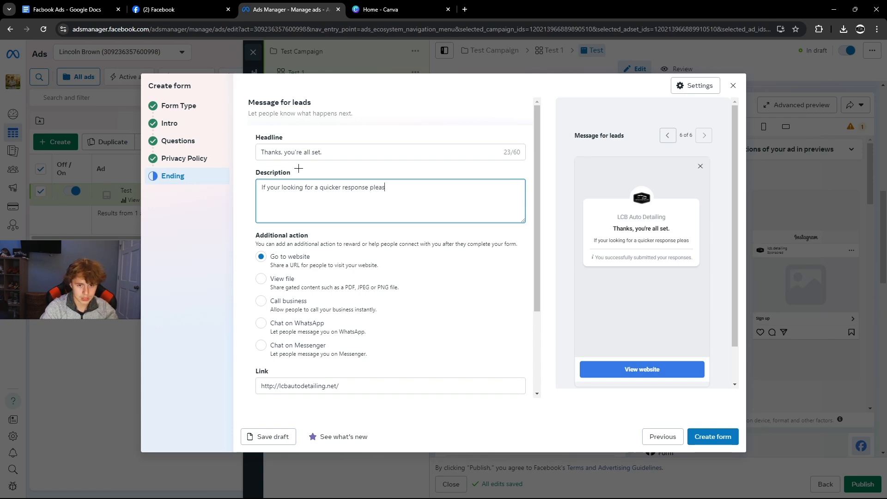
type("e con")
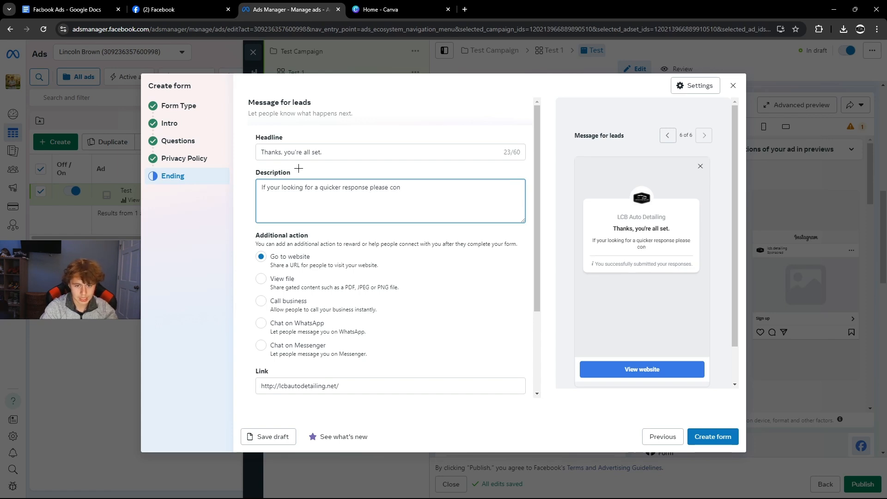
type("tact ")
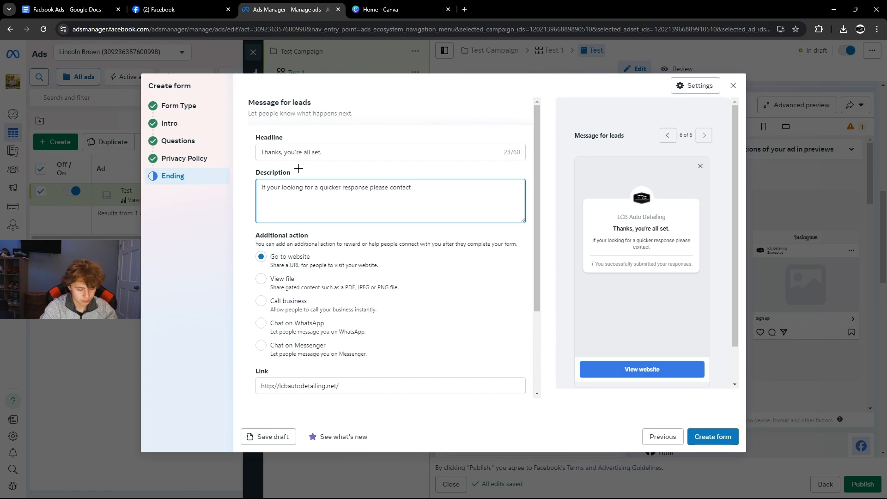
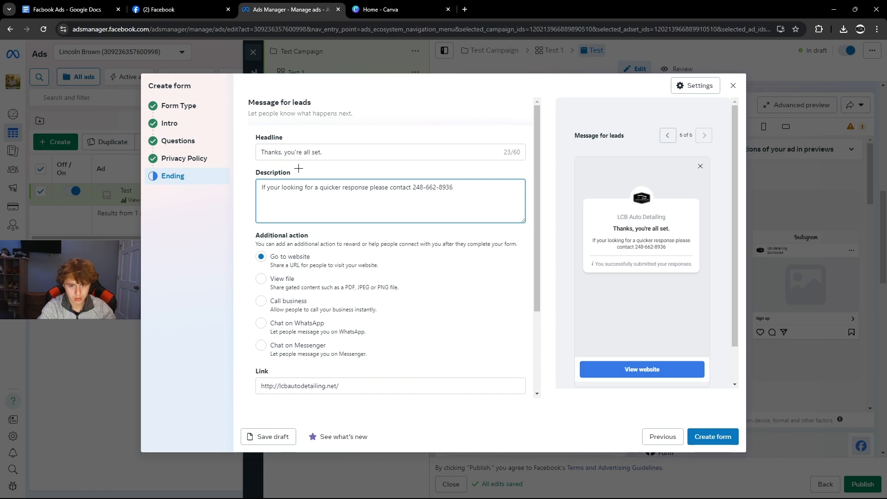
type(".")
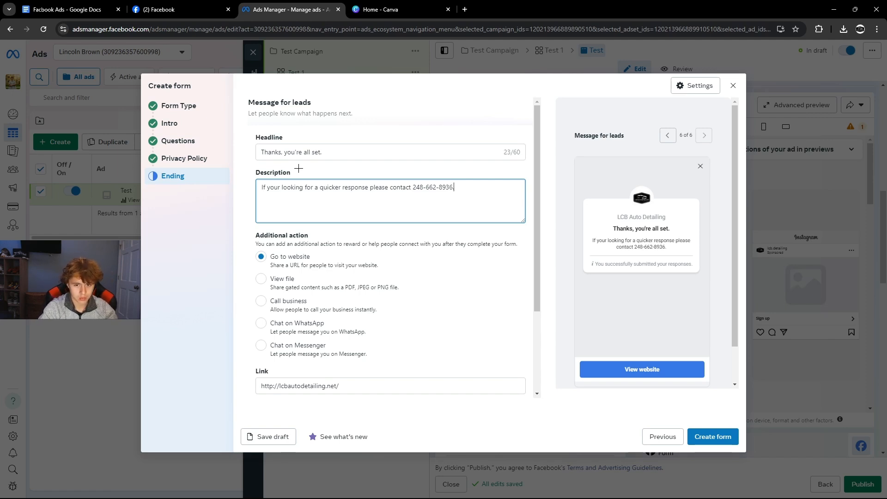
Prepend 'Someone will LCB Auto Detailing will reach out to you soon!' to the description.
left_click(262, 187)
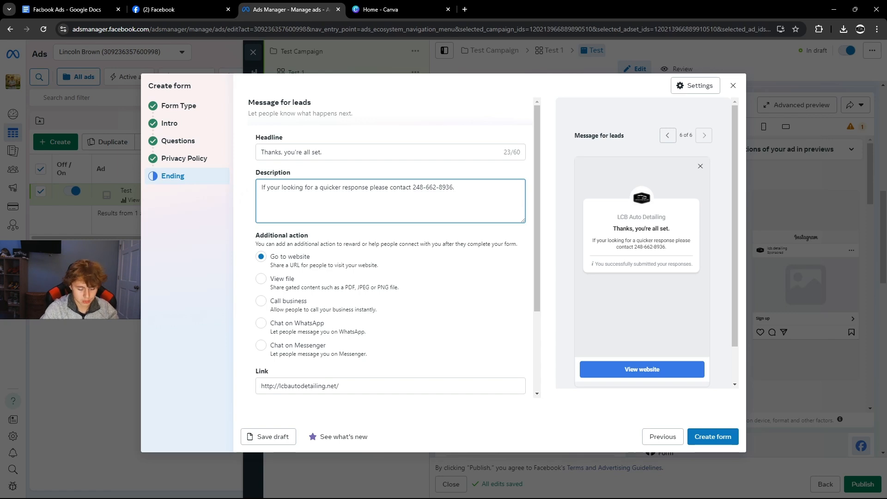
type("Someone will")
key("Delete")
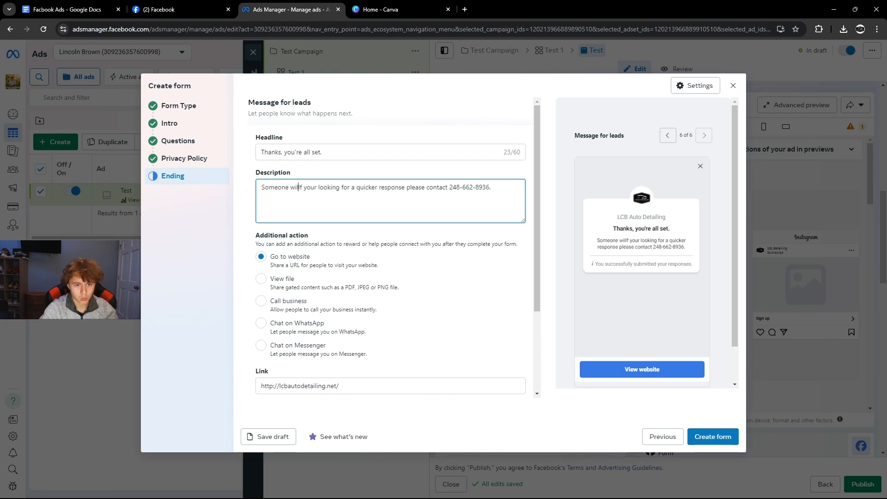
type("reacl")
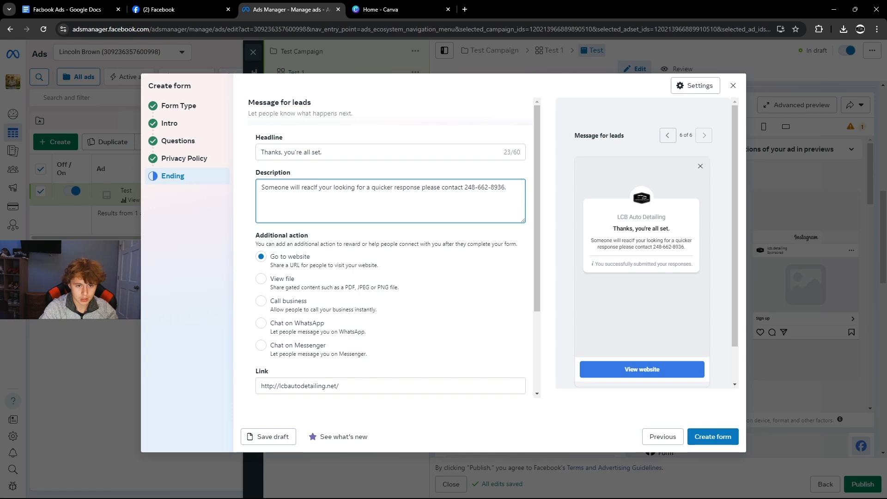
key("BackSpace")
key("BackSpace")
key("BackSpace")
key("BackSpace")
type("LCB")
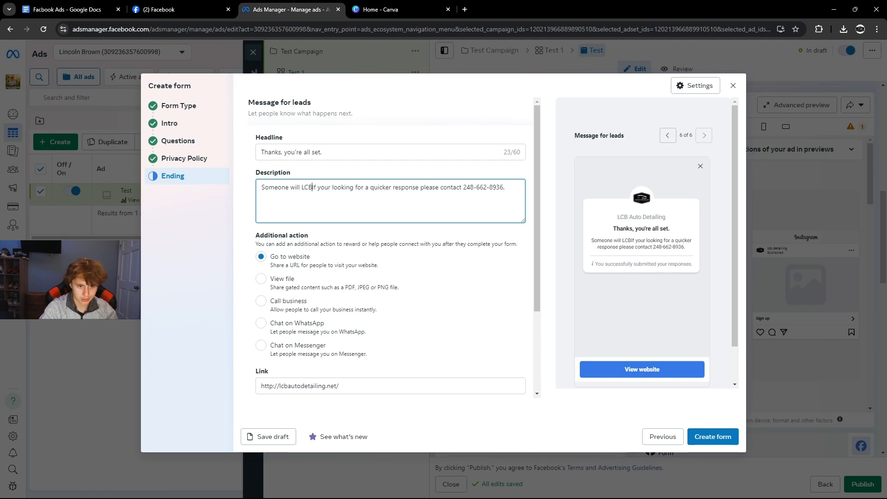
type(" A")
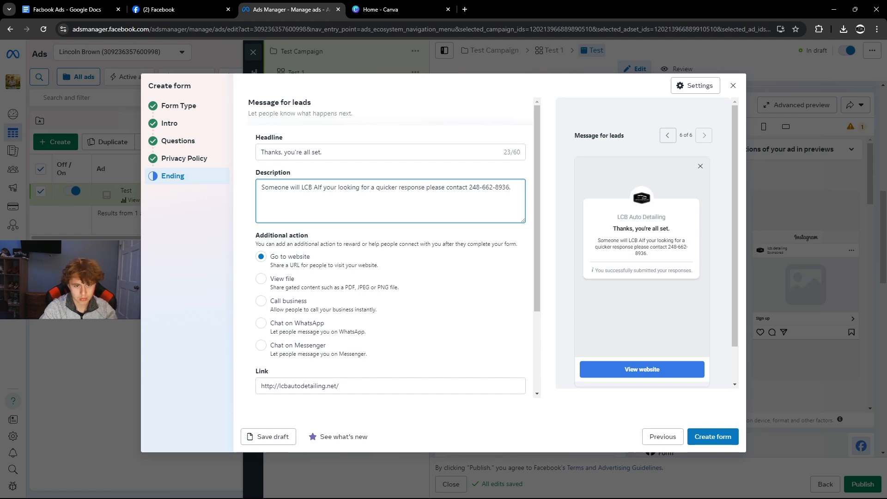
type("uto Detai")
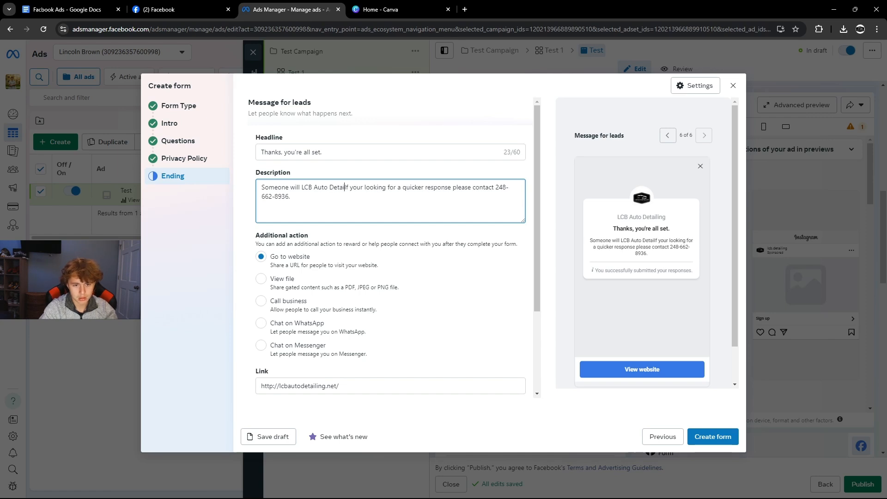
type("ling ")
type("will read")
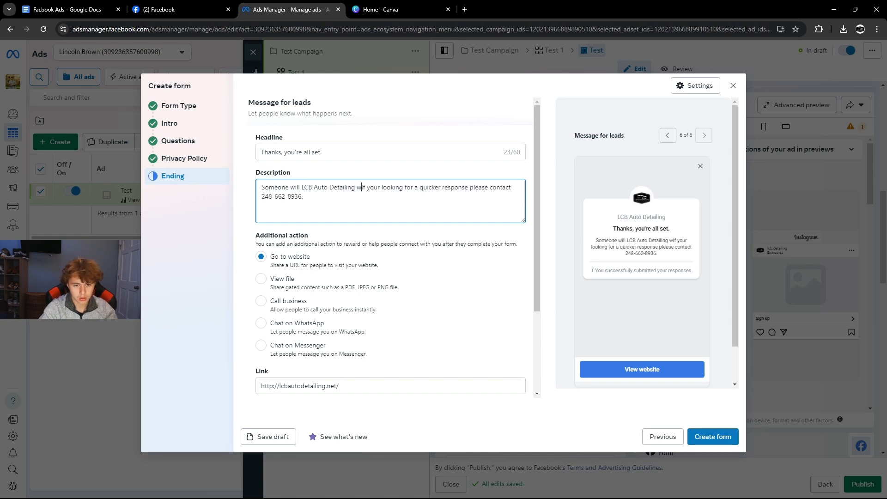
type("h out to ")
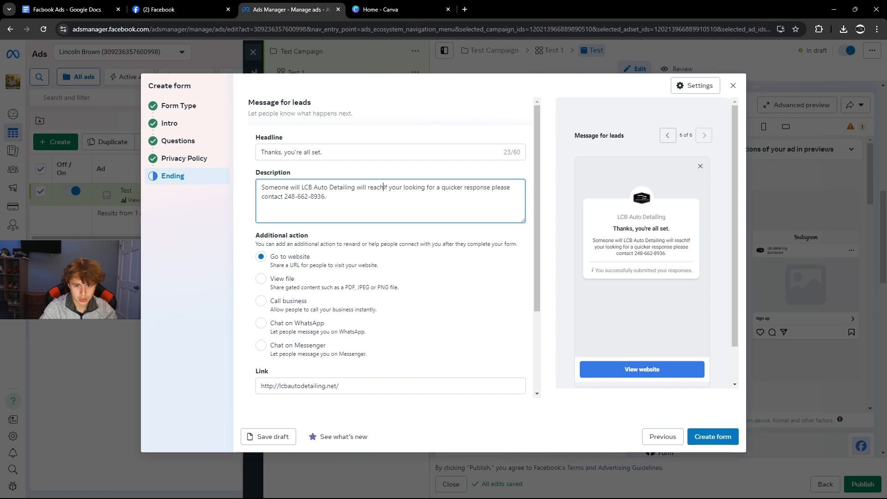
type("you soon")
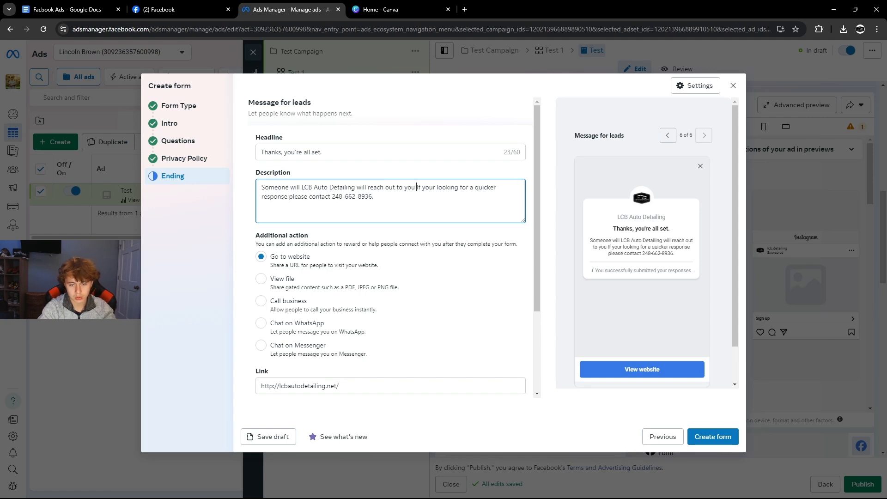
type("!")
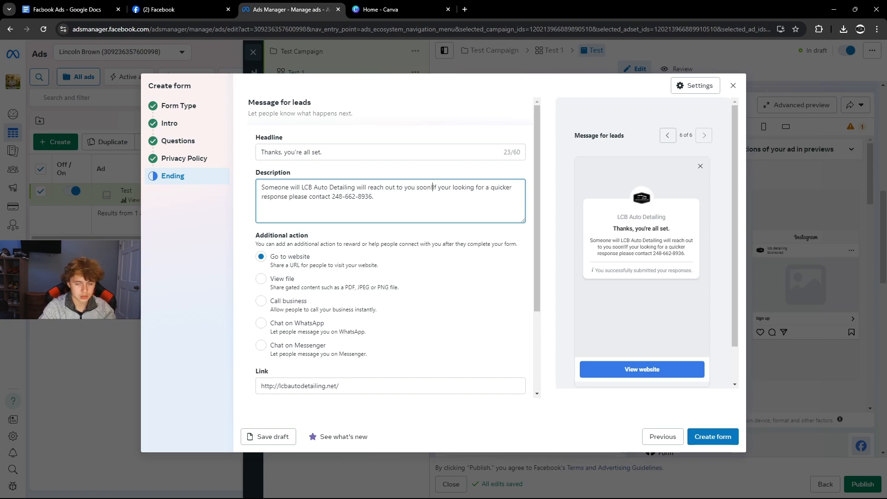
left_click_drag(301, 187, 364, 188)
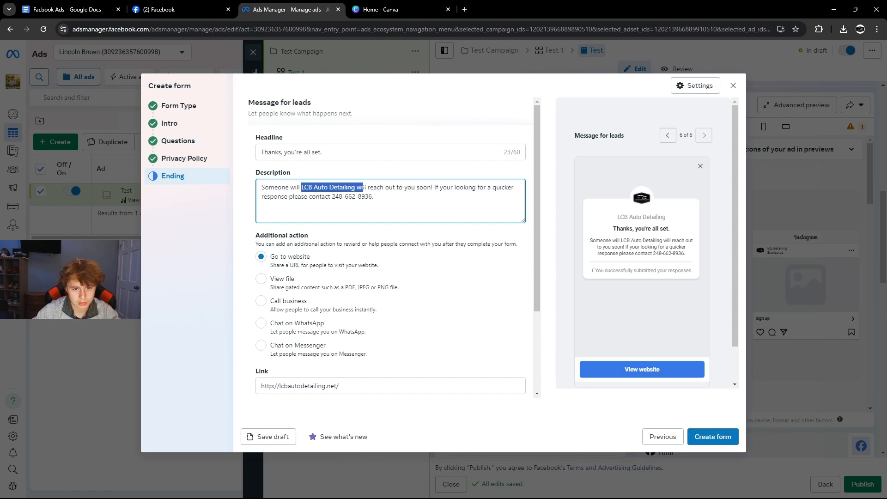
left_click(356, 188)
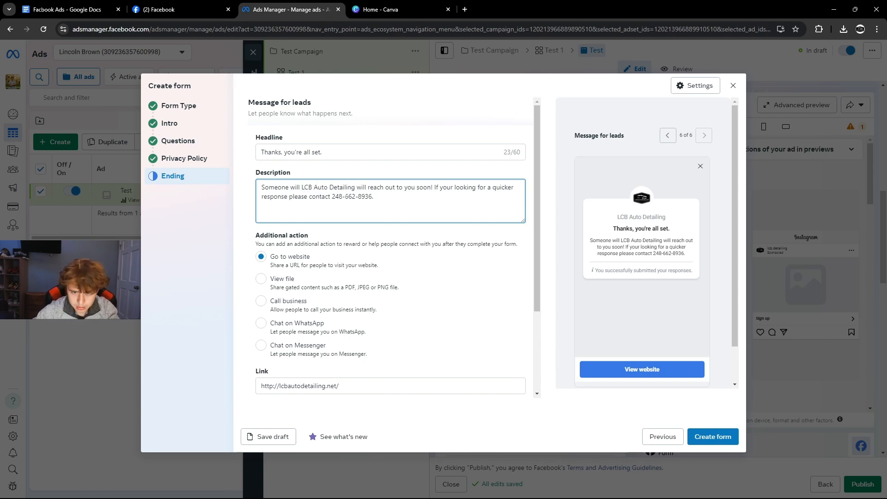
left_click_drag(433, 187, 450, 202)
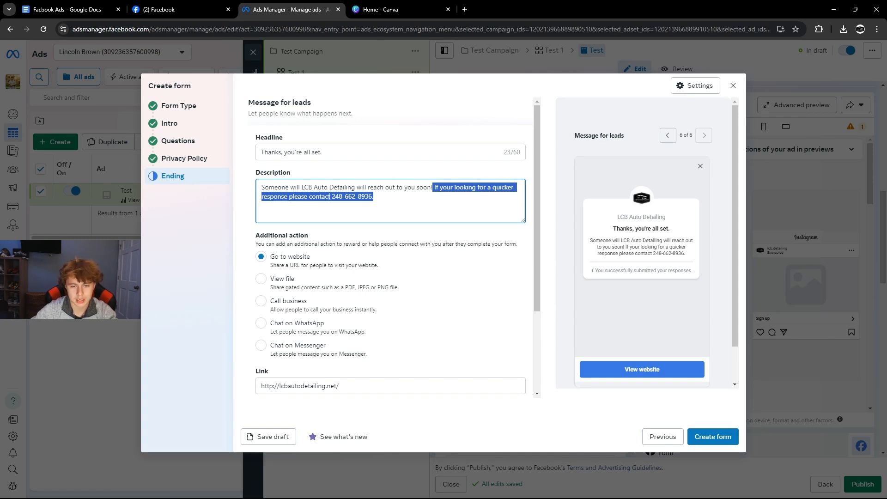
Set the ending's additional action to Call business with the business phone number.
scroll(284, 171, "down", 2)
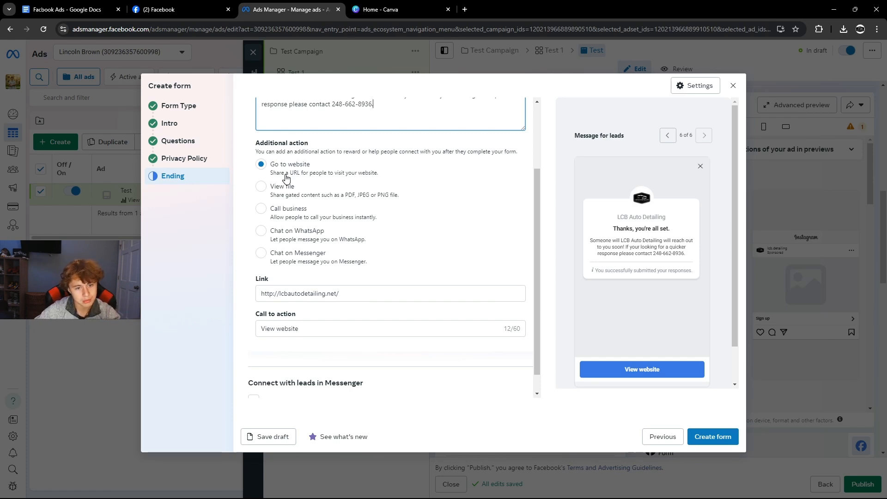
left_click(270, 217)
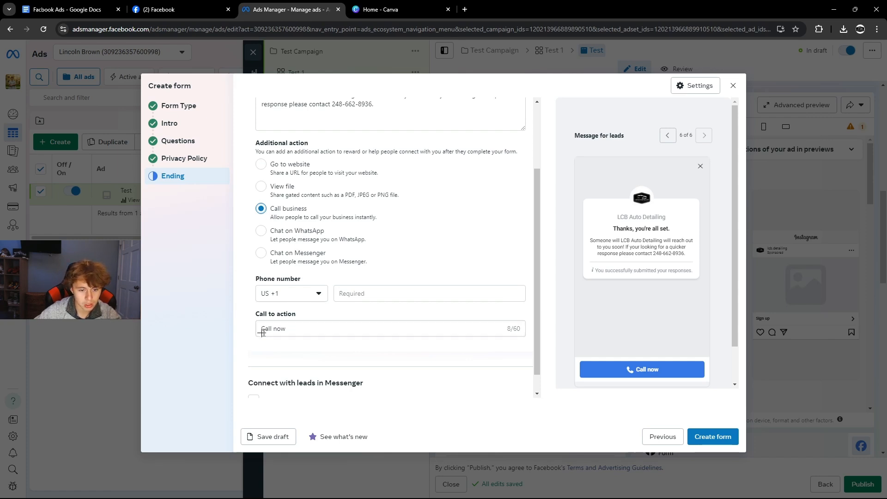
left_click_drag(289, 328, 233, 332)
left_click(333, 298)
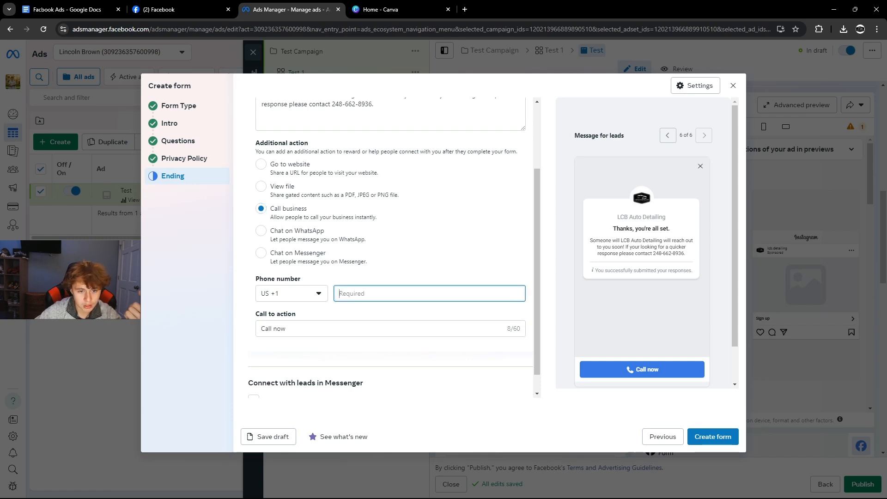
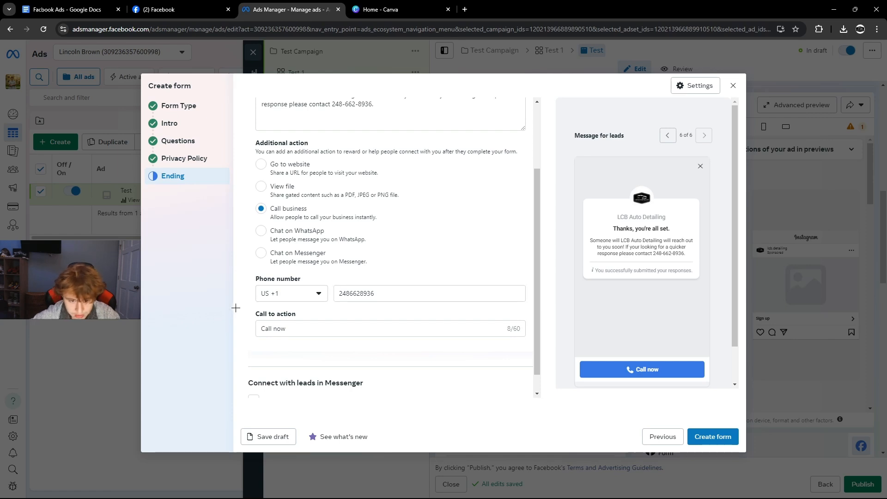
left_click_drag(366, 293, 324, 294)
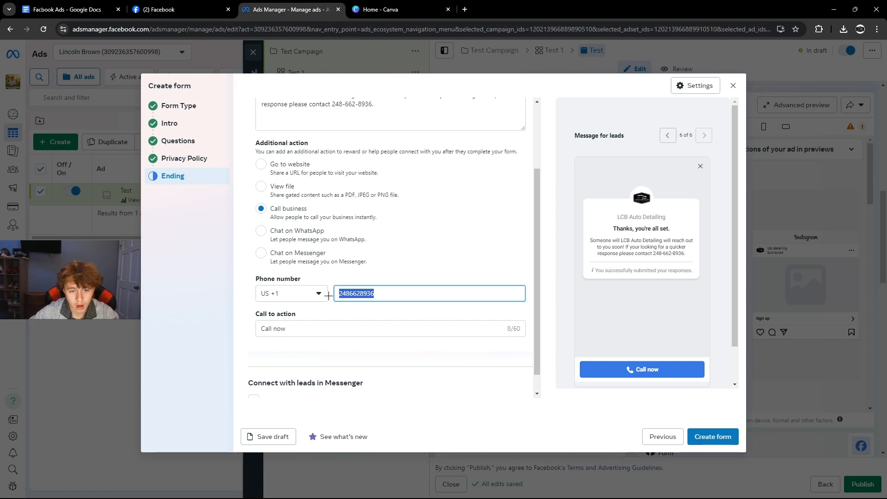
Create the instant form and attach it to the Test ad.
scroll(328, 296, "down", 1)
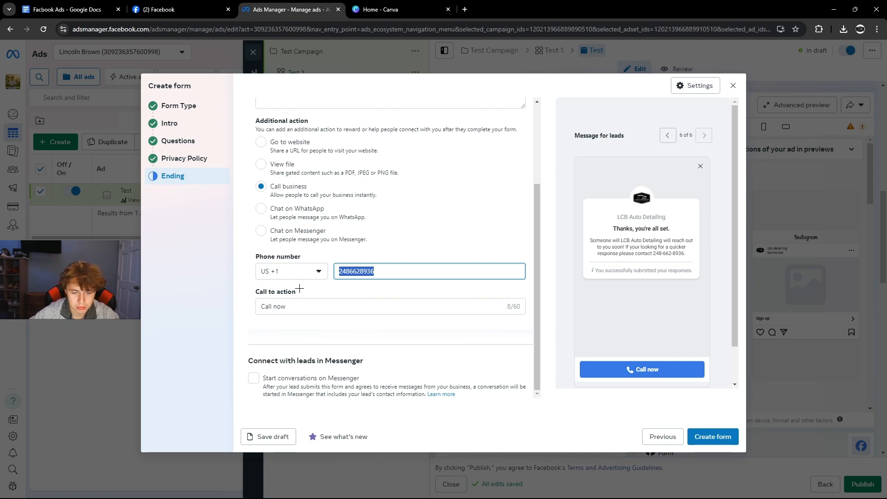
scroll(299, 288, "up", 2)
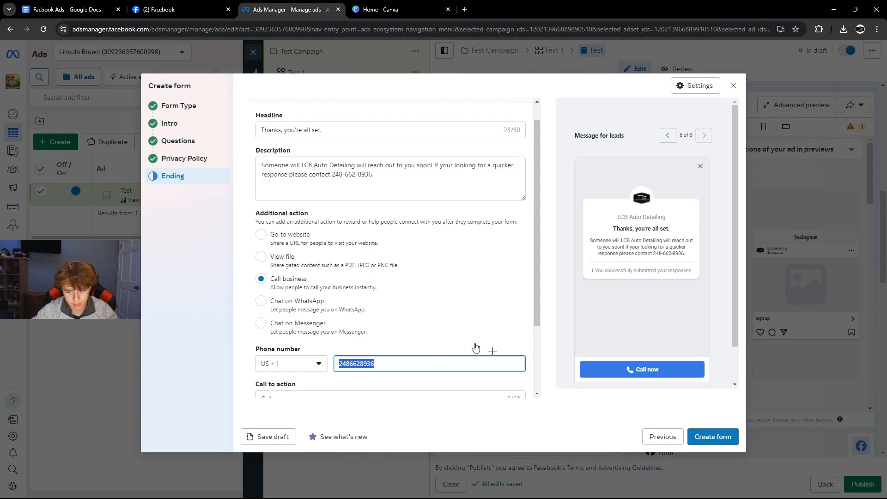
left_click(699, 436)
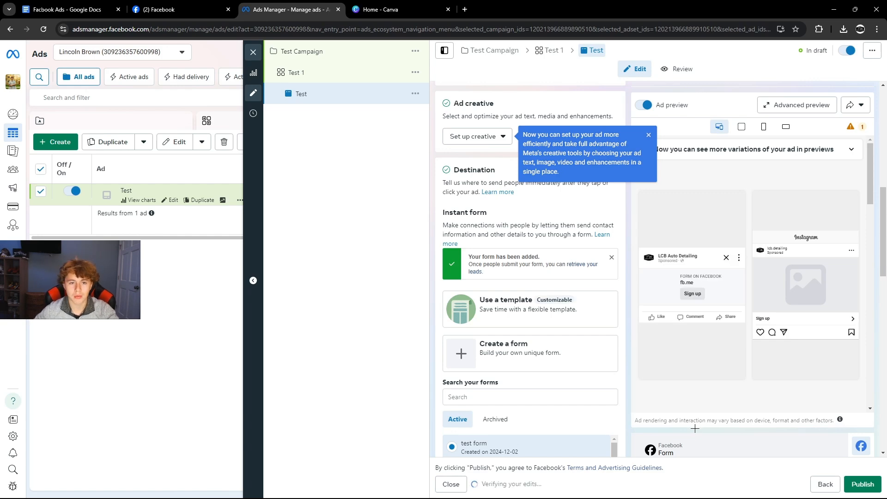
Choose Image ad under Set up creative, then bring up the Canva home page.
scroll(560, 267, "up", 10)
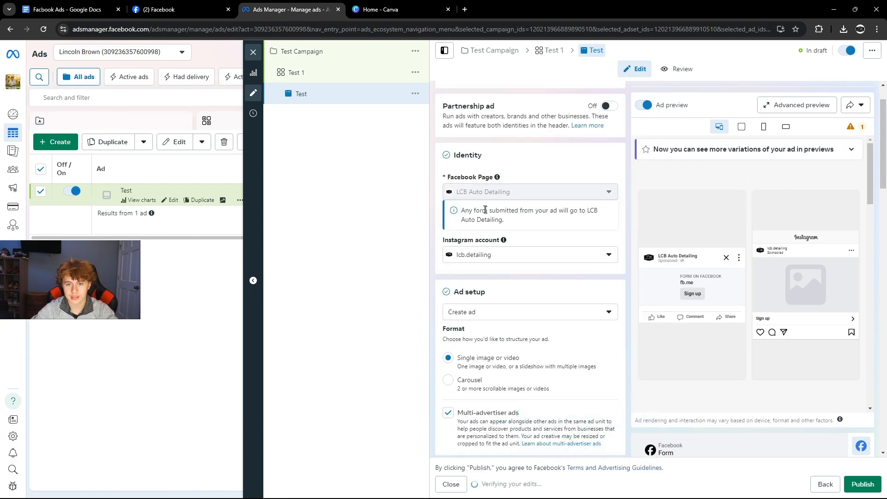
scroll(486, 210, "up", 1)
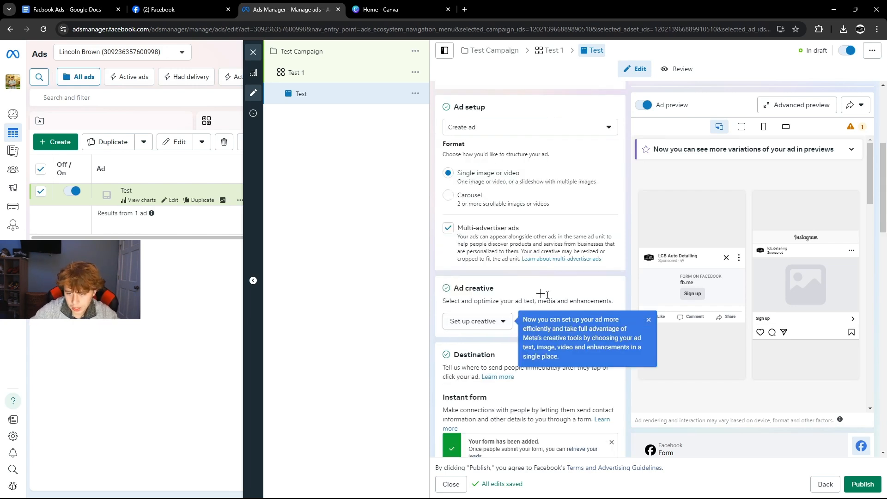
left_click(483, 322)
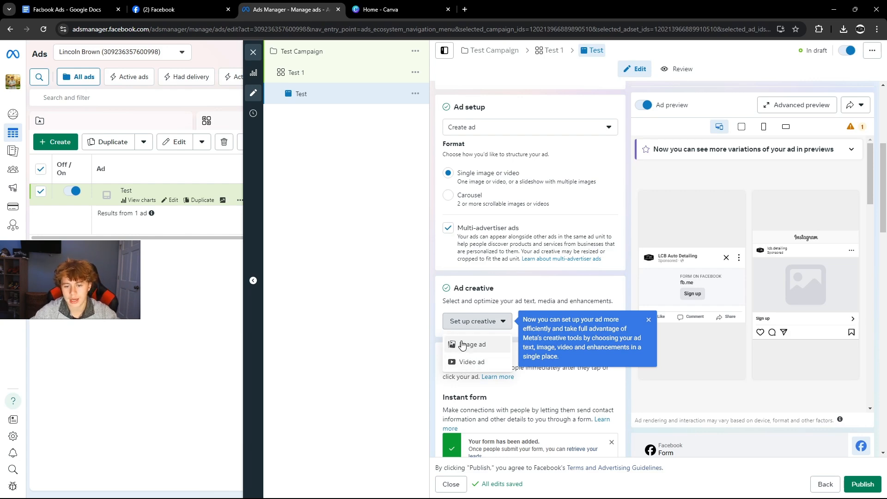
left_click(469, 344)
left_click(380, 10)
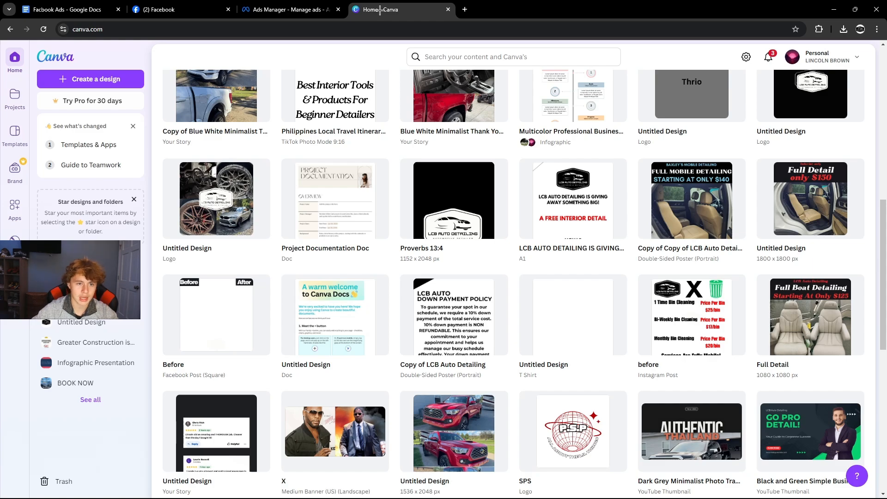
Open the 1800 × 1800 'Full Detail only $150' design and select its car-interior photo.
scroll(576, 174, "up", 8)
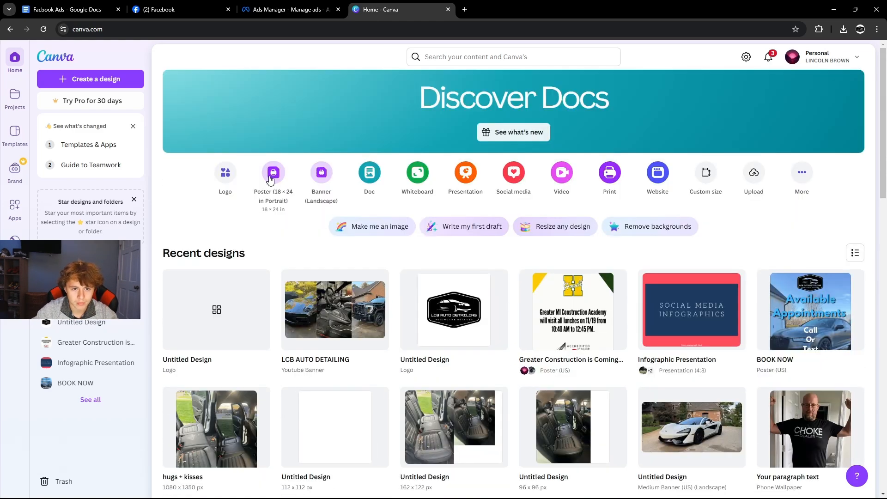
scroll(576, 174, "down", 10)
scroll(576, 175, "up", 4)
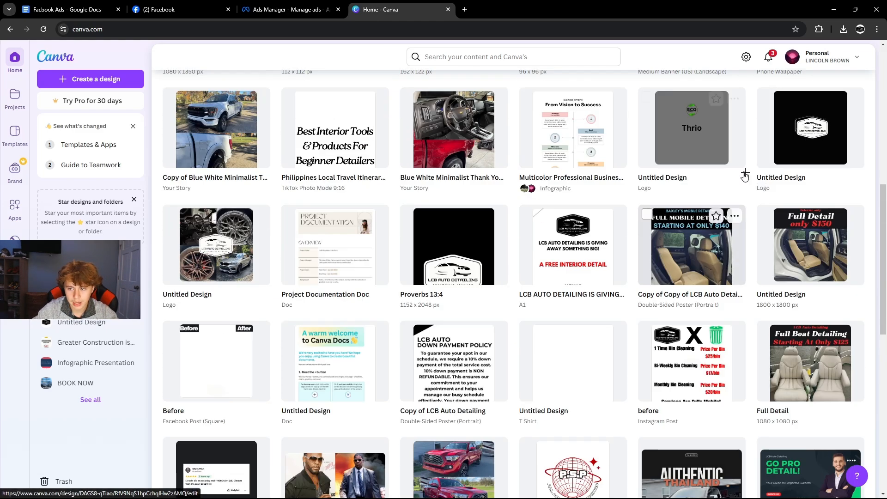
left_click(782, 237)
left_click(457, 333)
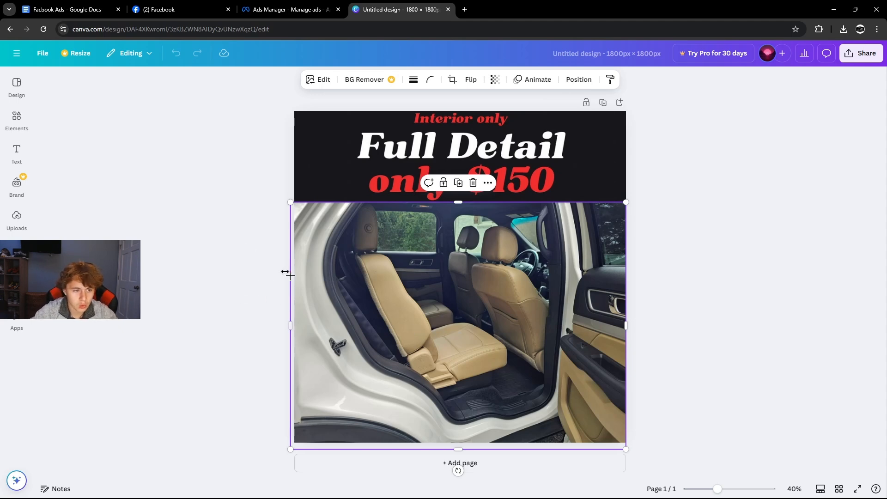
Place the uploaded black truck photo over the design's lower half.
left_click(17, 217)
scroll(115, 383, "down", 3)
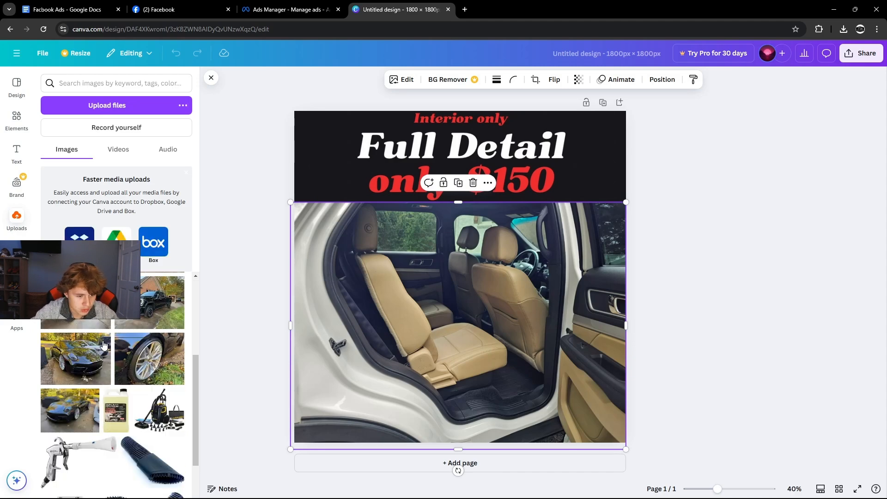
left_click_drag(149, 348, 402, 277)
left_click_drag(545, 388, 648, 422)
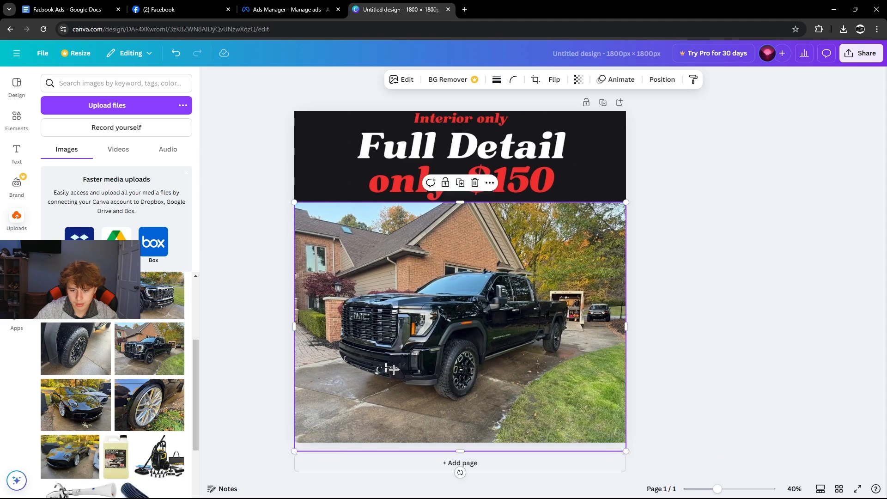
left_click(248, 329)
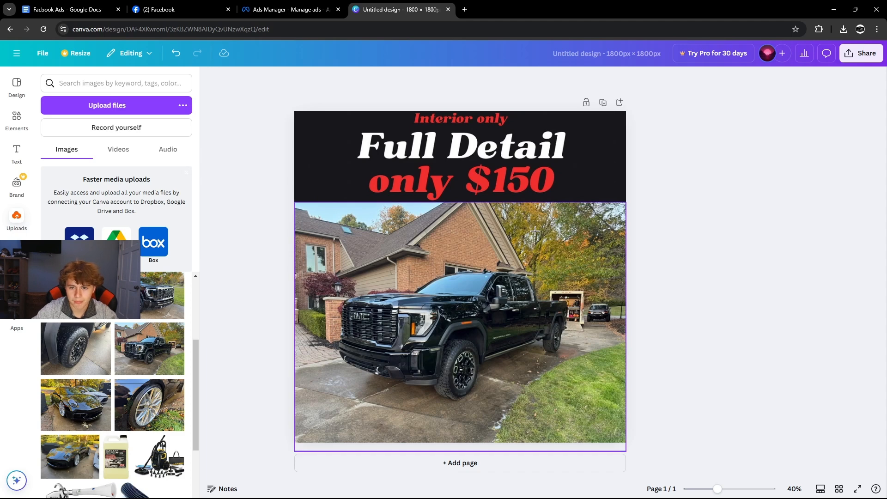
Download the design as a PNG.
left_click(868, 54)
left_click(721, 238)
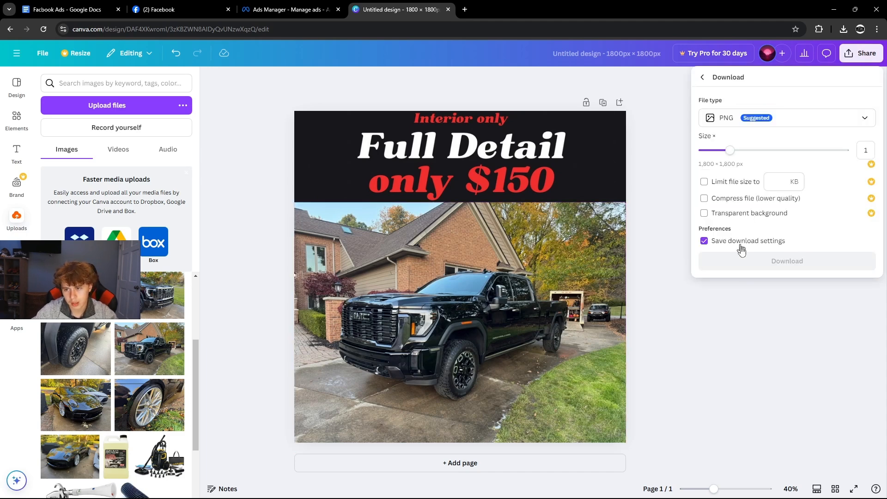
left_click(745, 267)
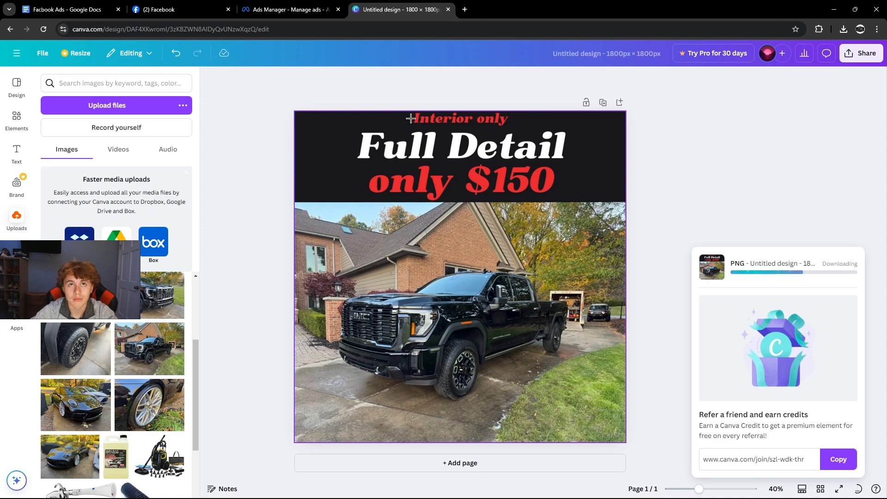
Upload the Untitled design (7) image as the ad's media.
left_click(290, 13)
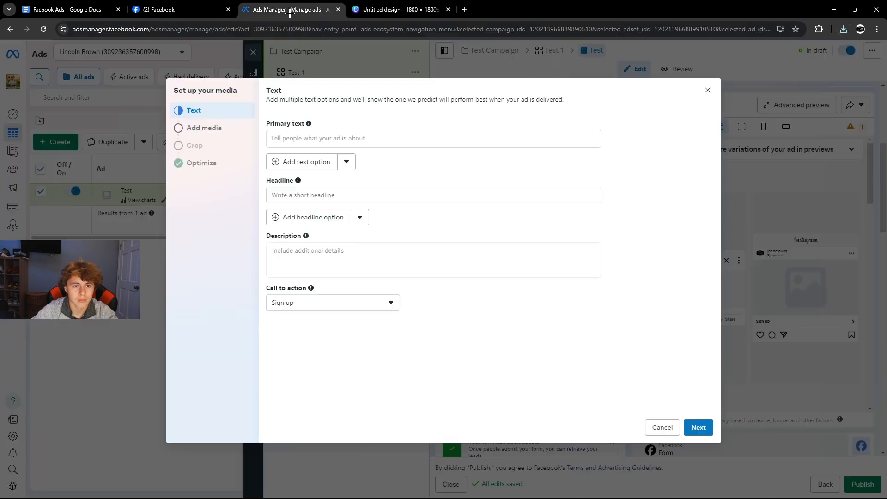
left_click(216, 131)
left_click(204, 114)
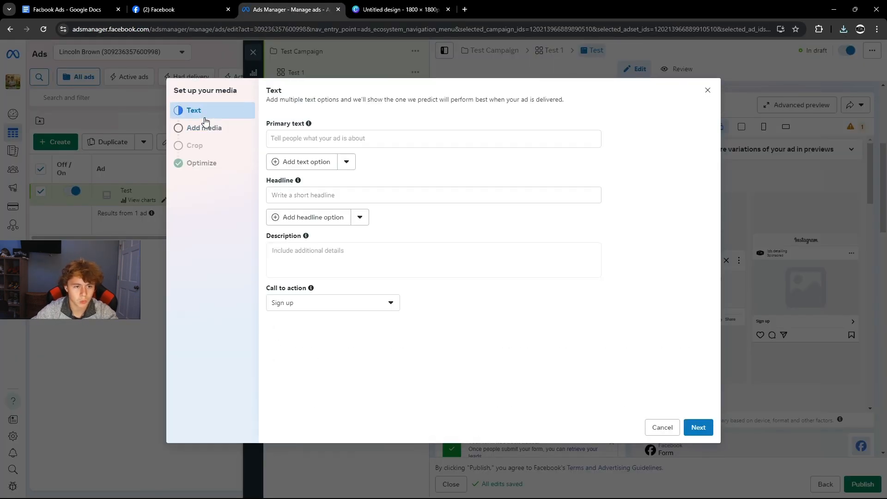
left_click(215, 131)
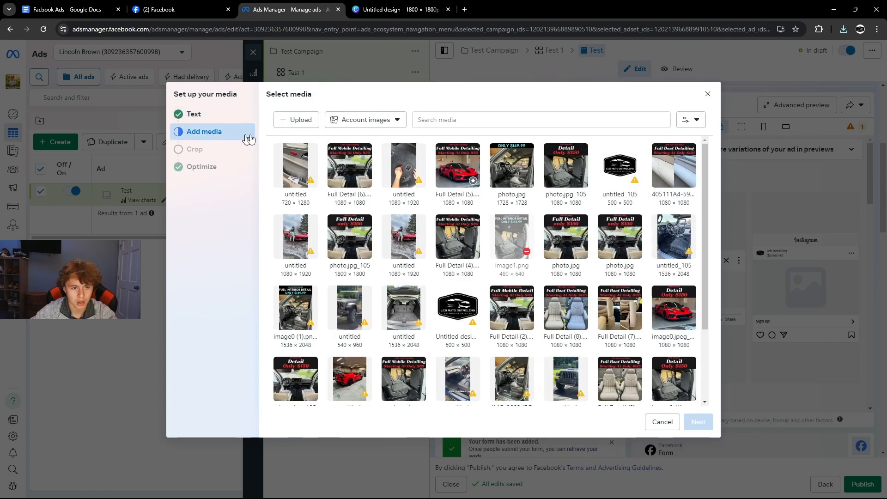
left_click(297, 119)
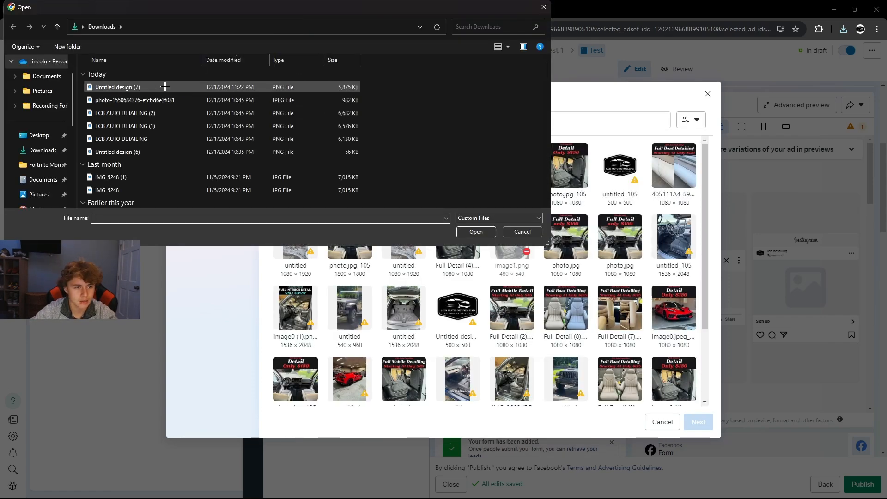
double_click(168, 88)
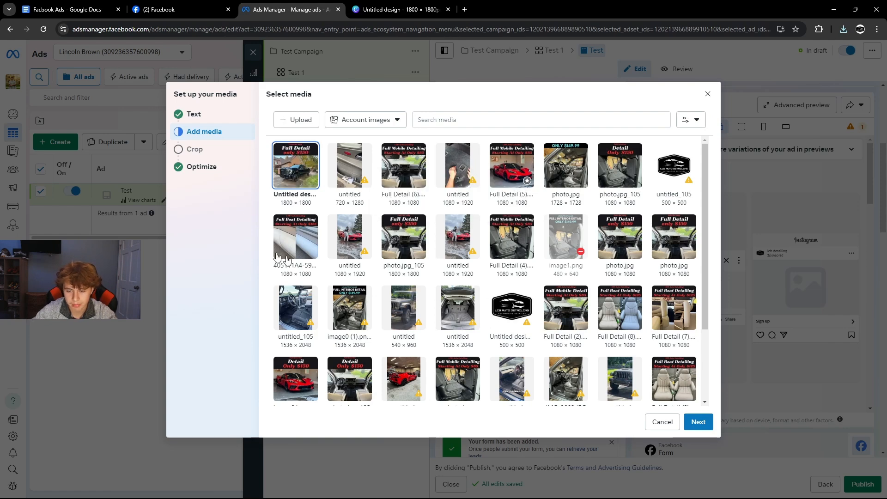
Accept the suggested placement crops and start on the ad's primary text.
left_click(695, 426)
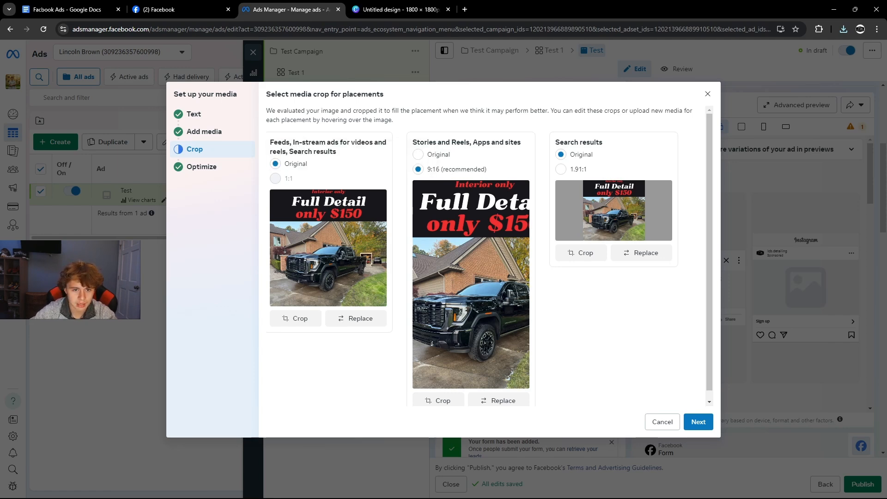
left_click(194, 114)
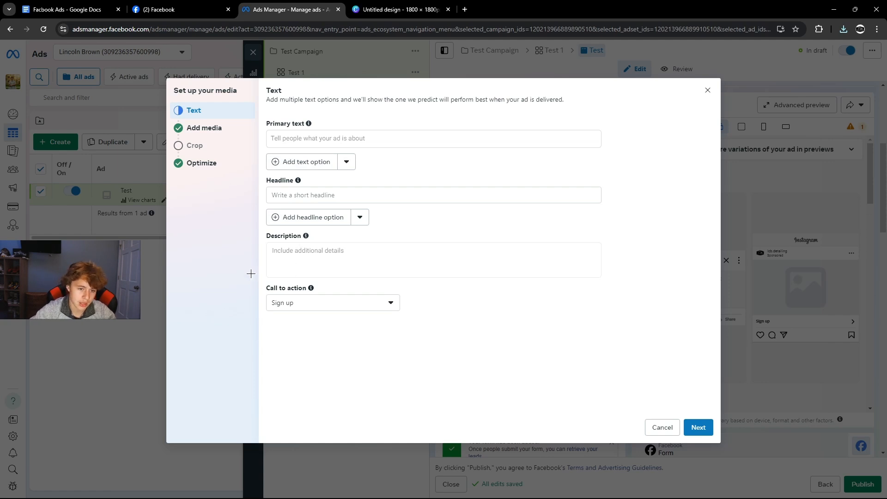
mouse_move(308, 125)
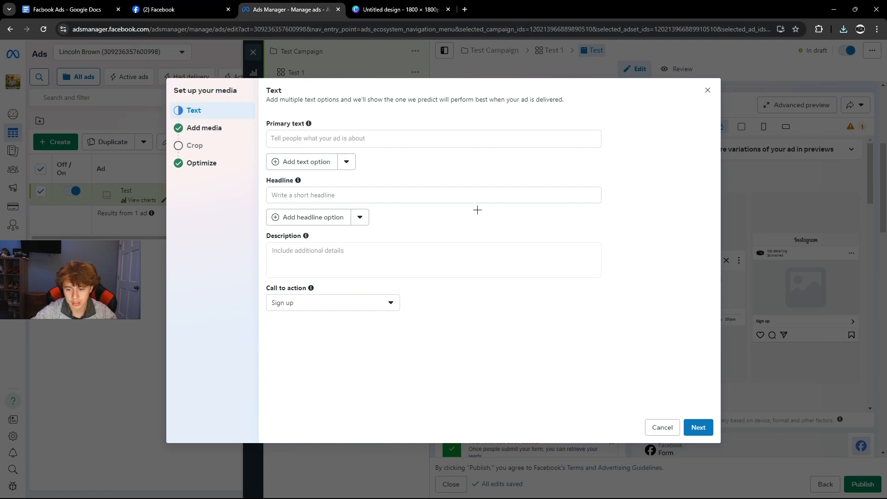
left_click(367, 138)
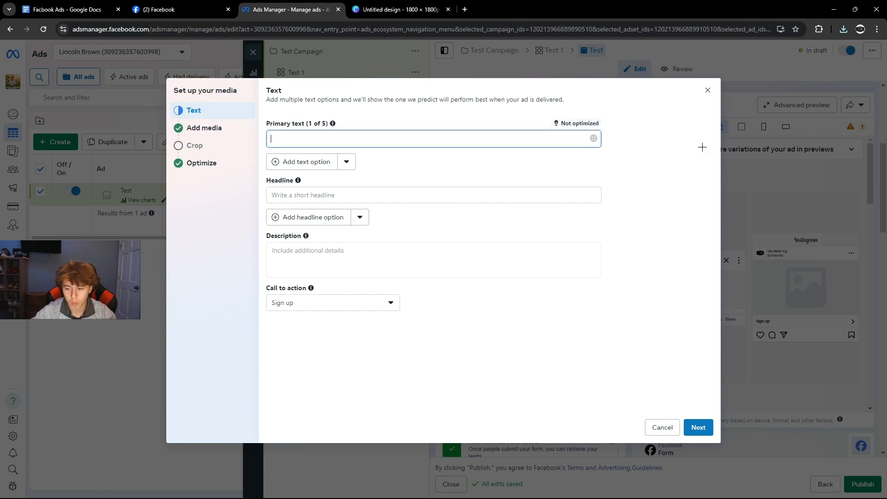
Select the Howell car ad copy in Google Docs down to 'Fully Mobile Services' and go back to Ads Manager.
left_click(698, 428)
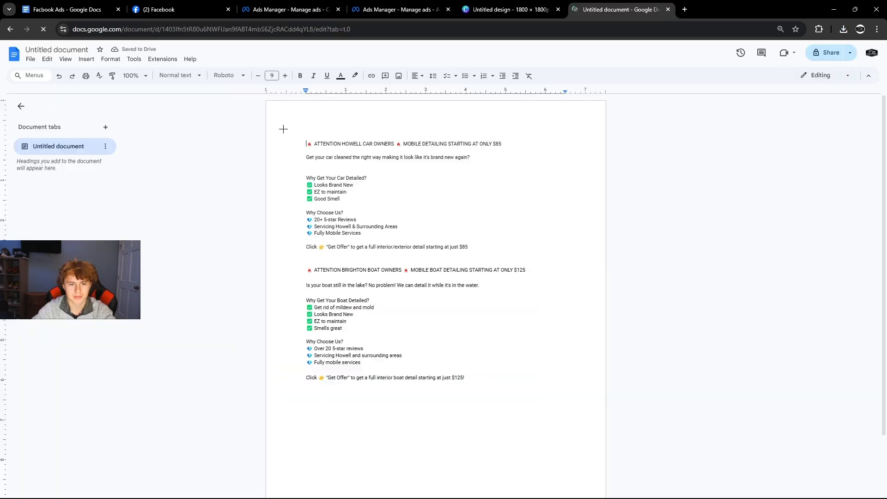
left_click_drag(306, 142, 375, 311)
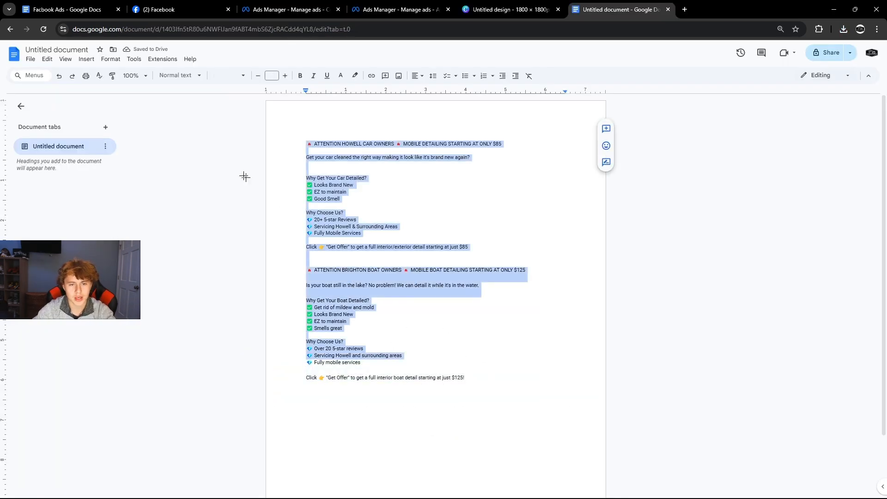
left_click_drag(306, 143, 556, 384)
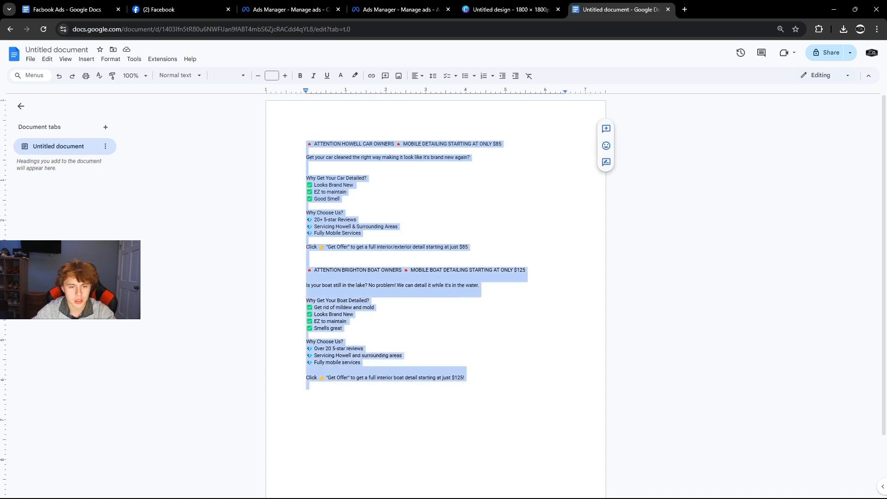
left_click_drag(306, 142, 364, 233)
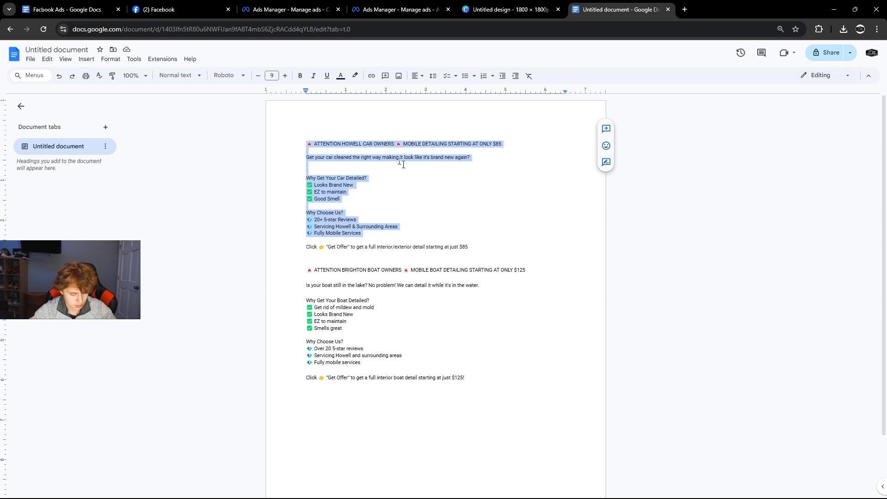
left_click(270, 14)
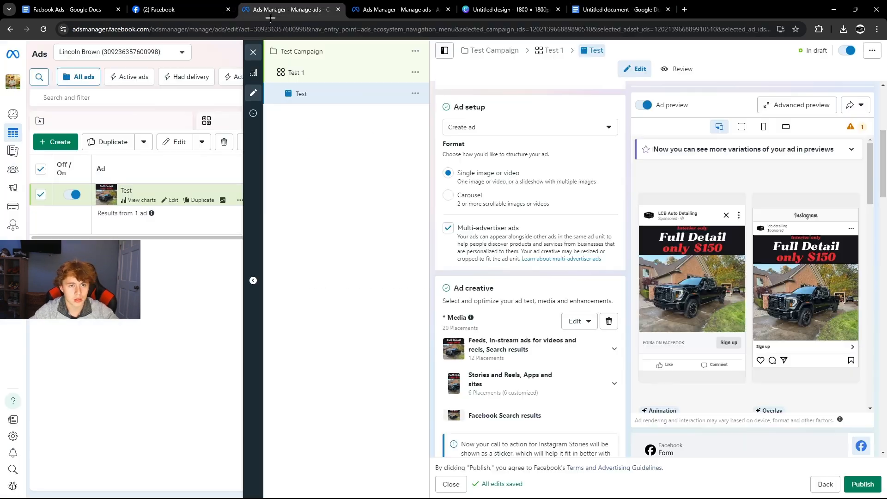
Close the extra Ads Manager tab, re-edit the media accepting lost customizations, and reach the Text step.
left_click(446, 10)
left_click(483, 87)
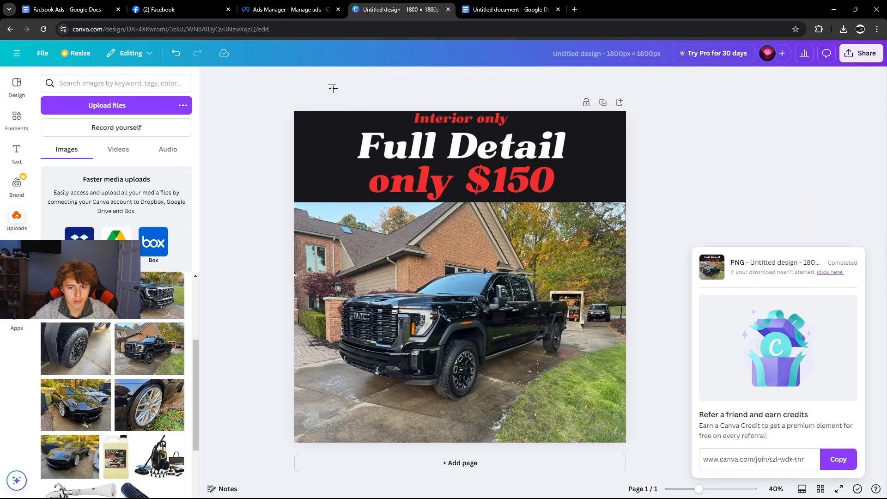
left_click(290, 7)
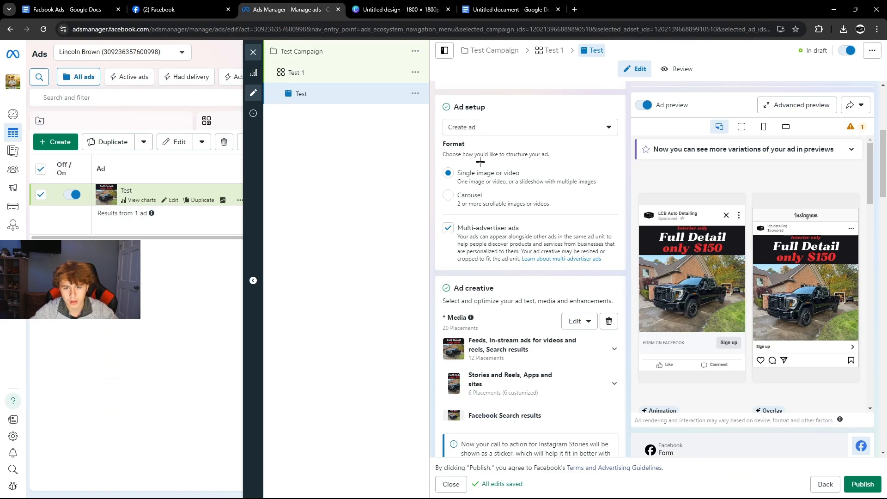
scroll(468, 211, "down", 4)
scroll(468, 211, "up", 5)
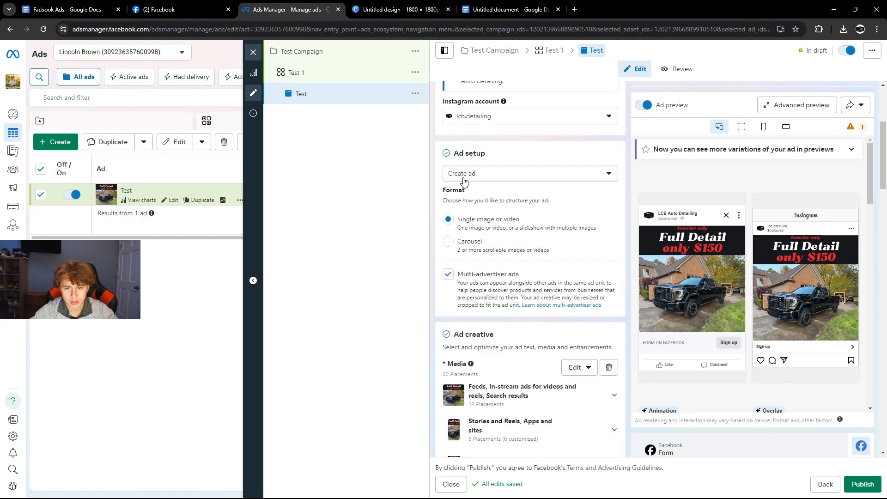
left_click(583, 367)
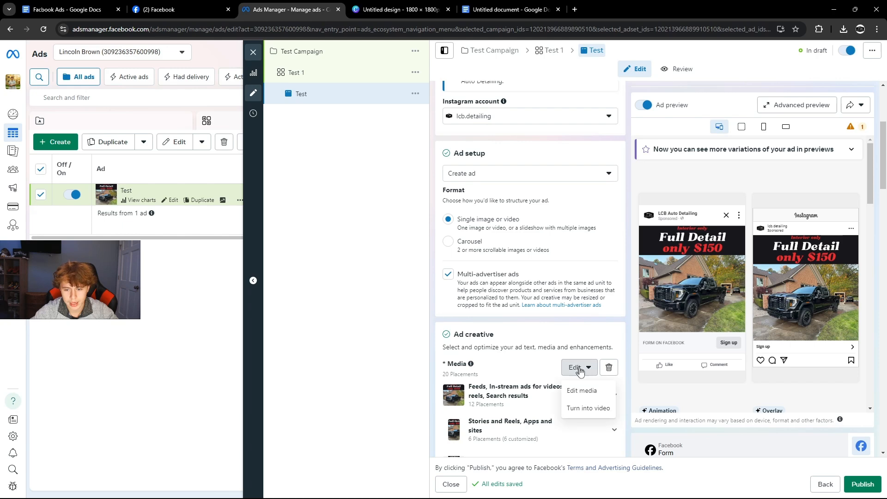
left_click(584, 390)
left_click(517, 224)
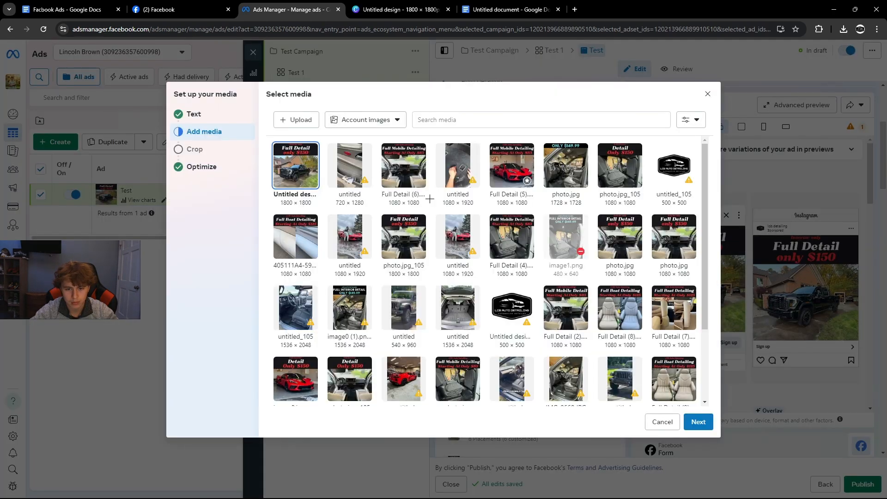
left_click(205, 115)
Paste the ad copy as primary text and change the review count from 20 to 56.
left_click(310, 131)
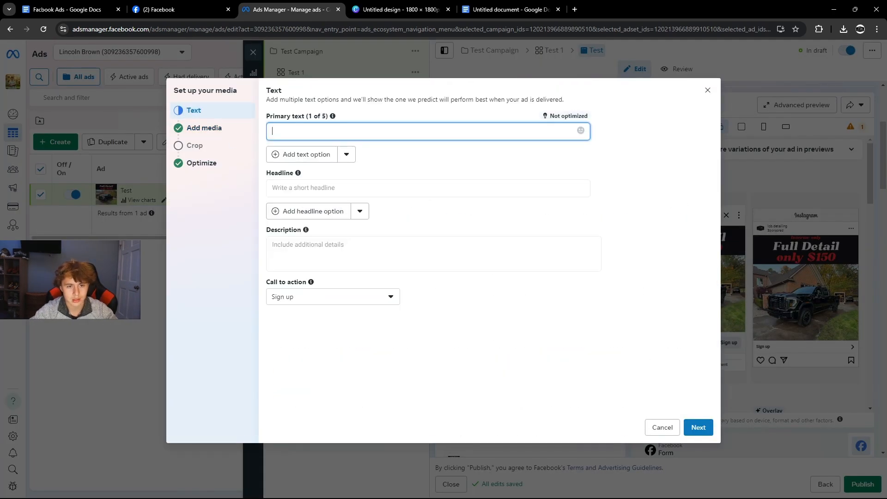
type("Get your car cleaned the right way making it look like it's brand new again?     Why Get Your Car Detailed? ✅ Looks Brand New ✅ EZ to maintain ✅ Good Smell   Why Choose Us? 💎 20+ 5-star Reviews 💎 Servicing Howell & Surrounding Areas 💎 Fully Mobile Services")
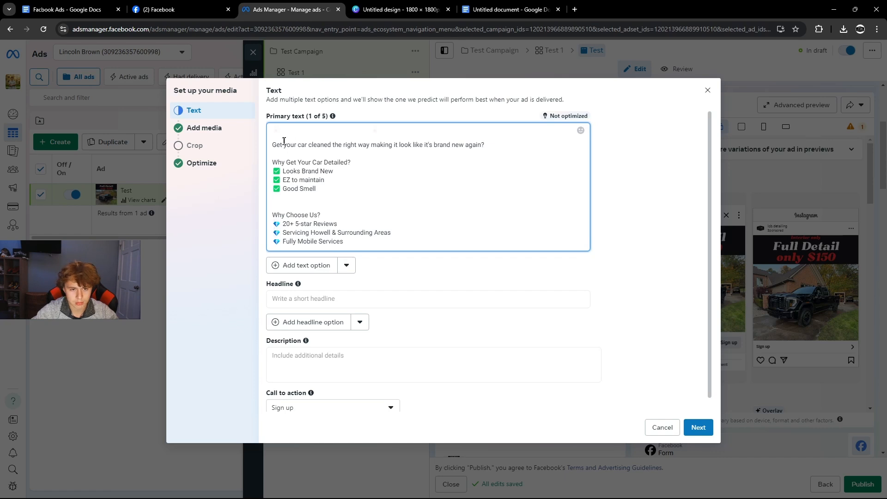
left_click_drag(272, 145, 485, 145)
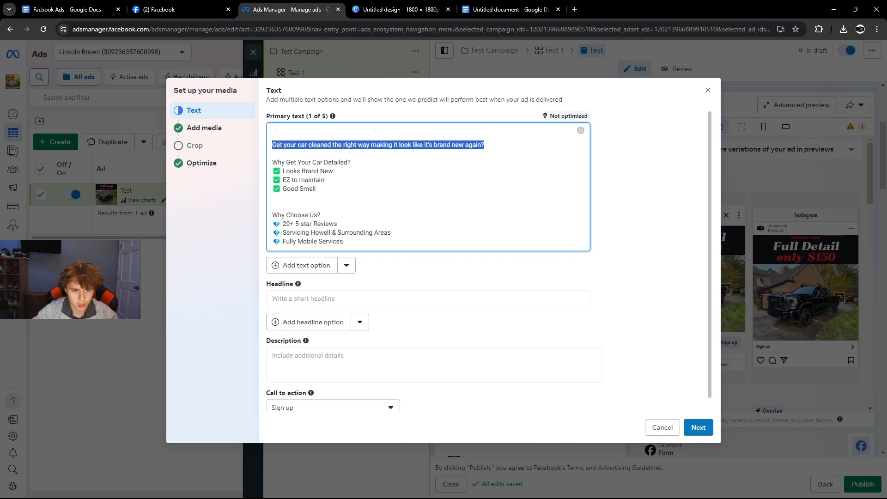
left_click(315, 171)
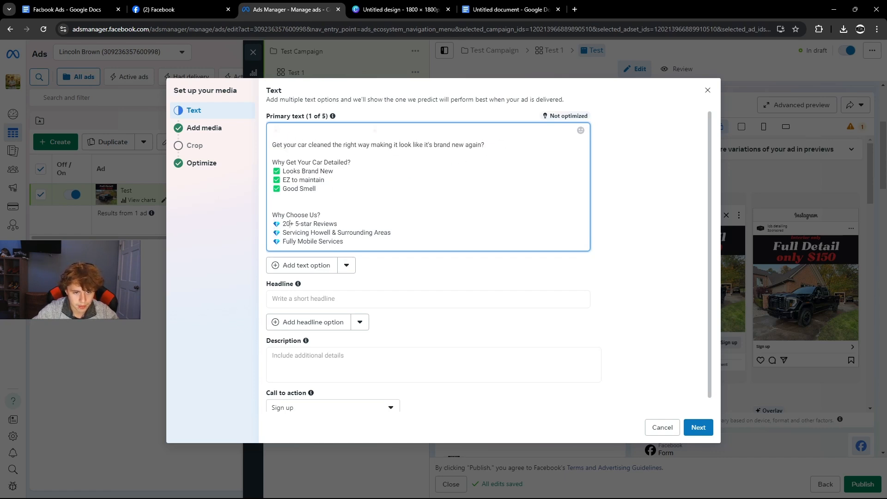
left_click_drag(295, 223, 290, 225)
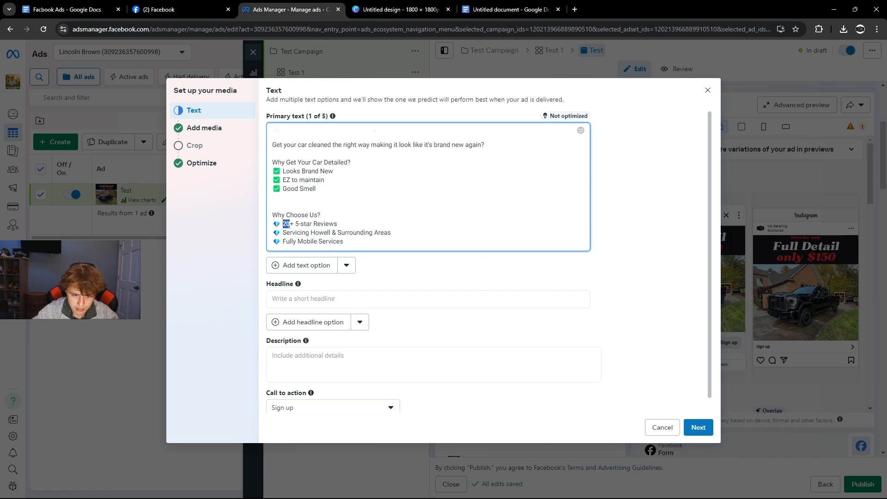
type("56")
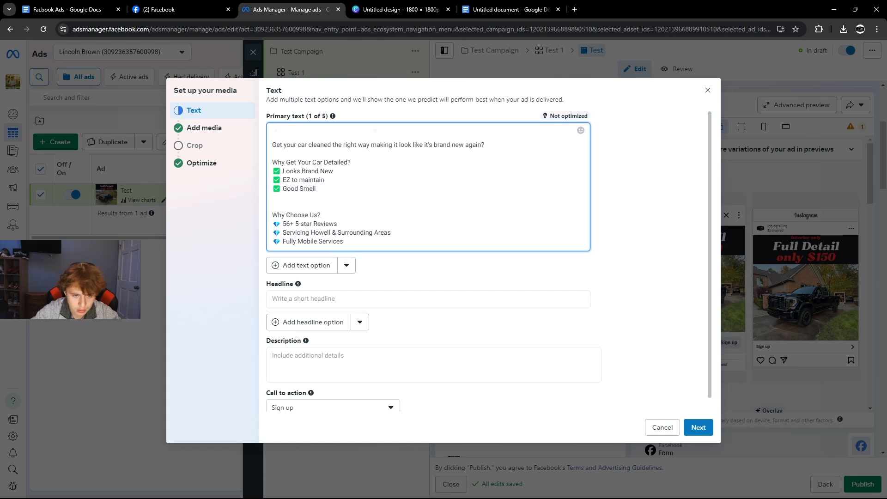
left_click_drag(369, 232, 273, 233)
left_click_drag(344, 241, 273, 242)
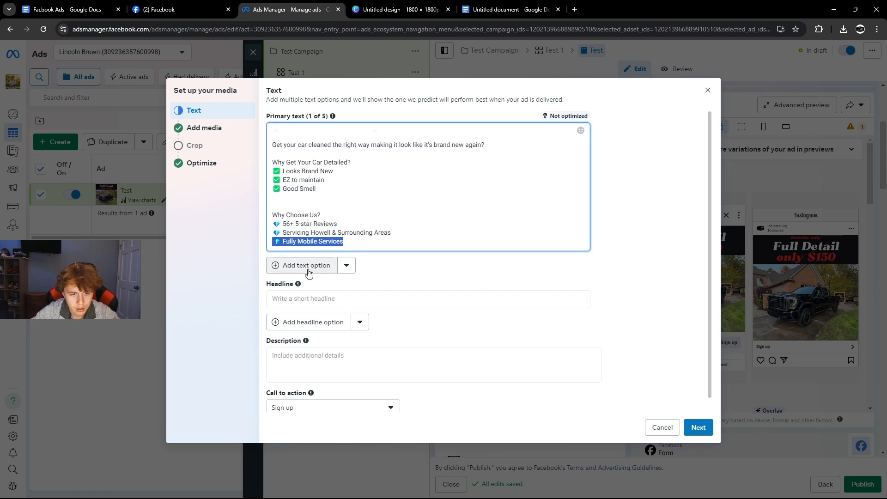
Copy the whole 'Get Offer' $85 line from the Google Docs ad copy.
left_click(281, 300)
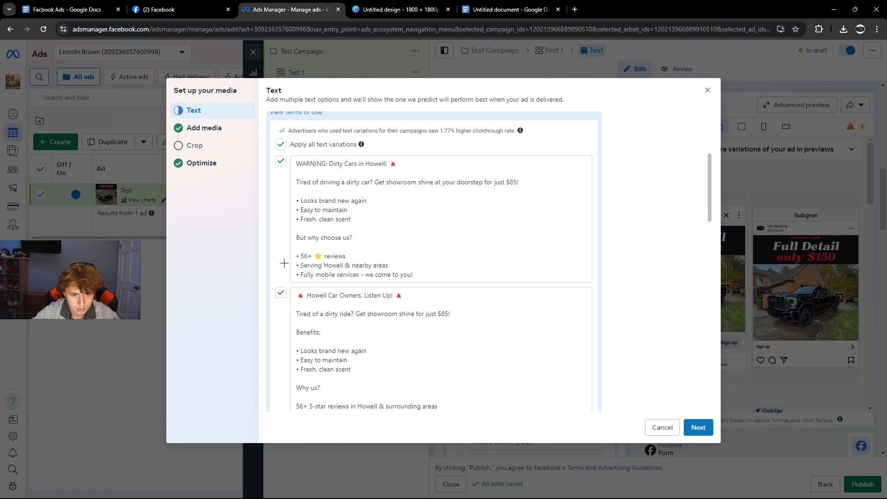
scroll(284, 263, "down", 10)
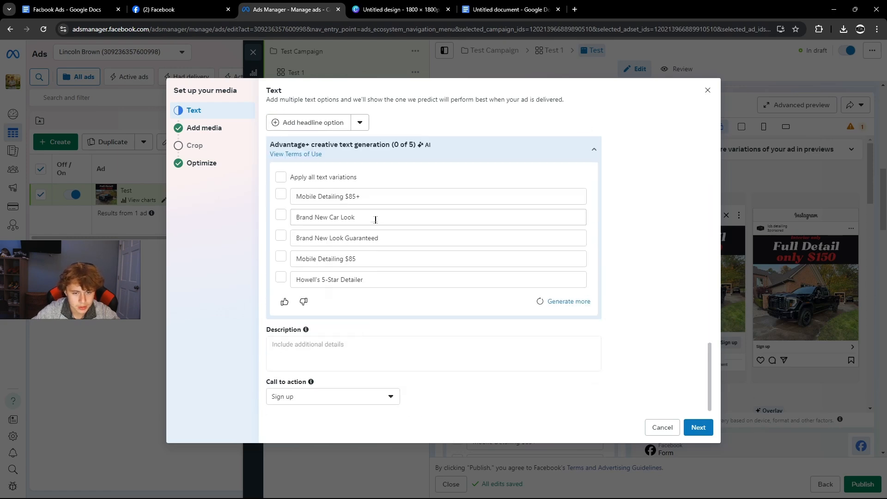
scroll(375, 220, "up", 4)
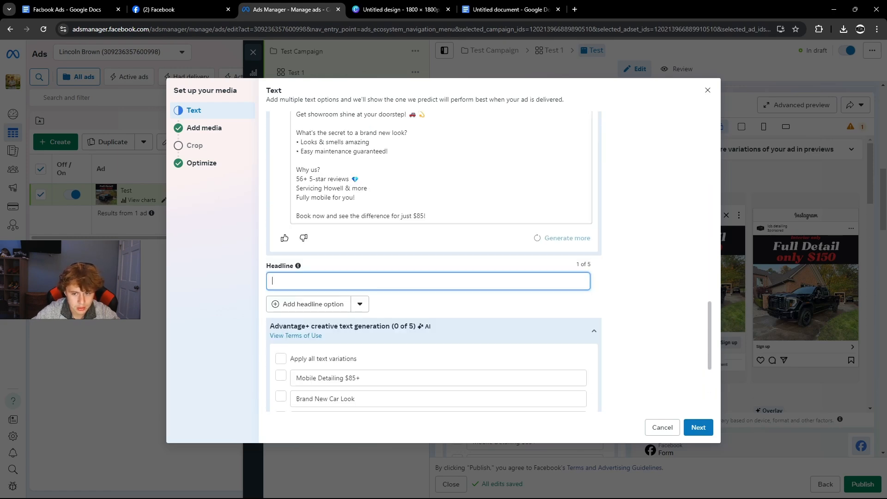
scroll(435, 261, "up", 5)
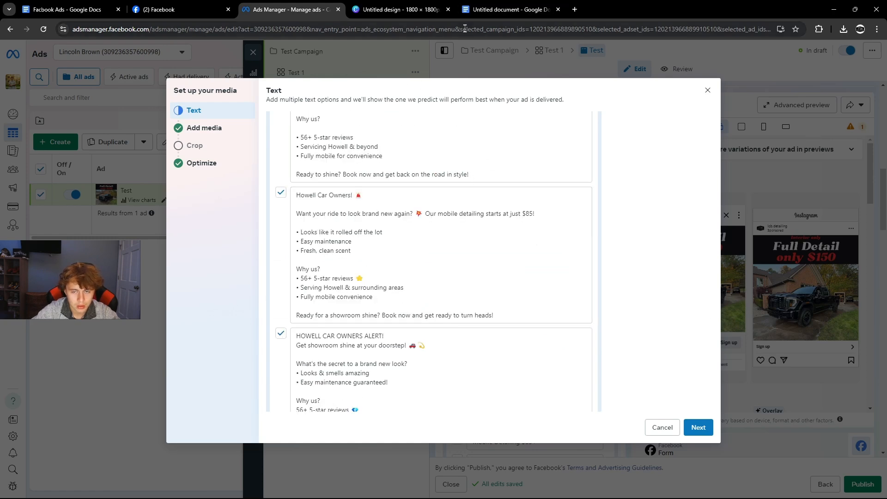
left_click(509, 9)
left_click_drag(306, 247, 507, 254)
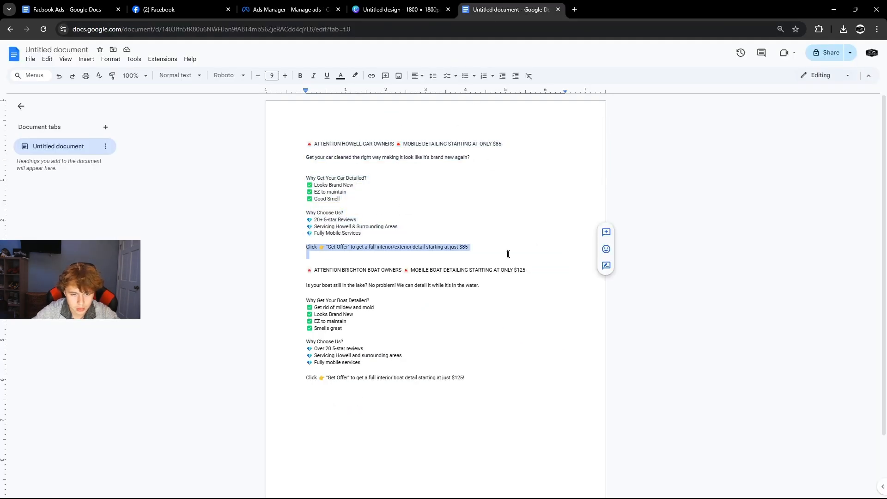
left_click_drag(305, 247, 352, 247)
left_click(434, 257)
left_click(323, 247)
left_click_drag(469, 248, 306, 248)
key("ctrl+c")
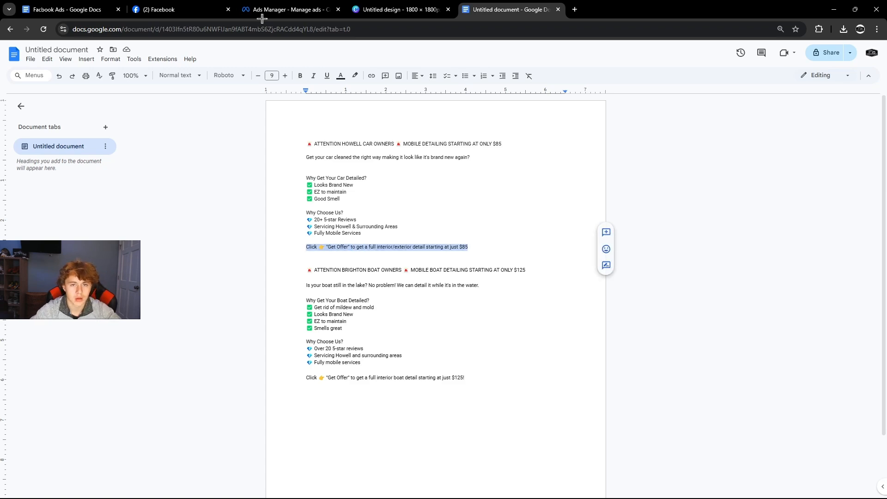
Paste the 'Get Offer' $85 line into the Headline field.
left_click(192, 14)
left_click(240, 15)
scroll(318, 199, "down", 10)
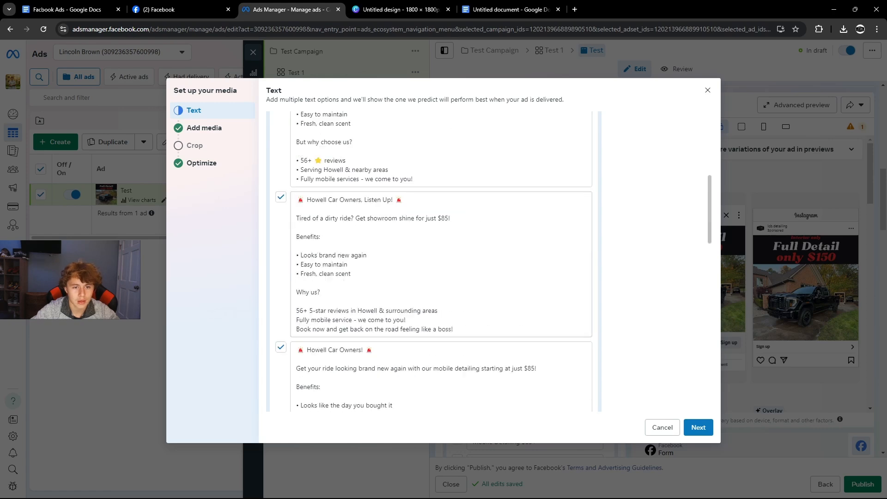
scroll(316, 214, "down", 2)
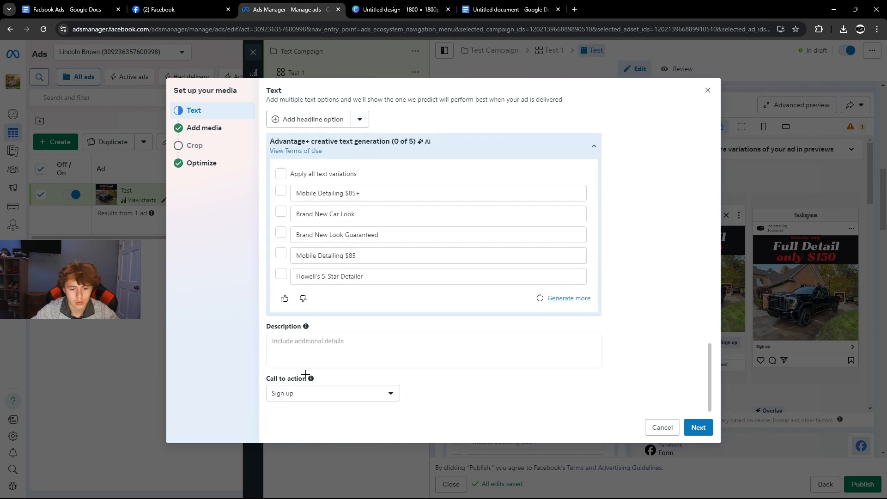
scroll(307, 333, "up", 5)
mouse_move(299, 313)
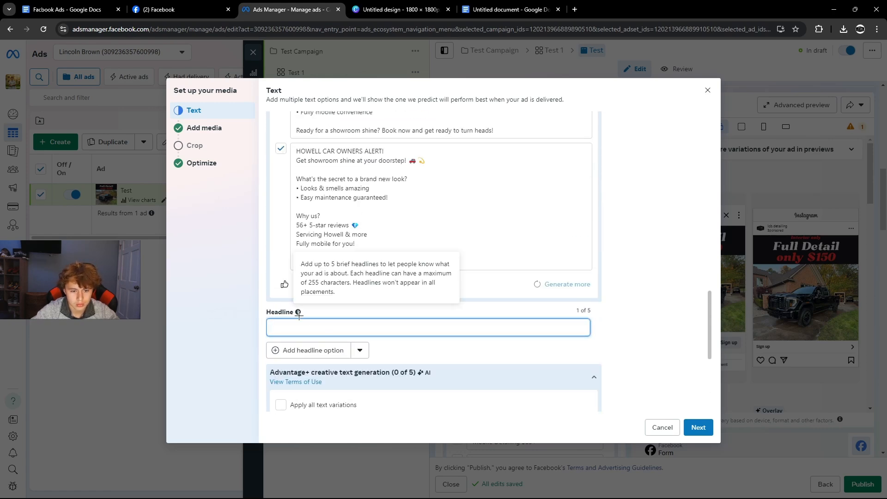
key("ctrl+v")
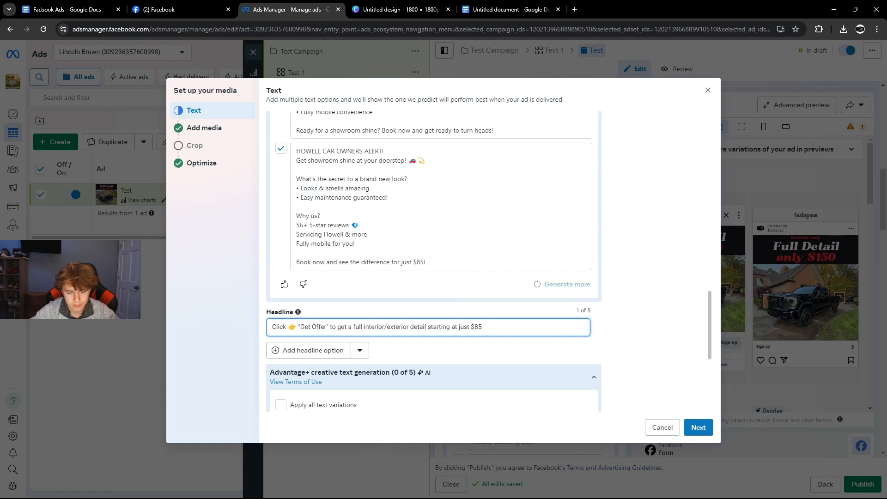
Fill the description with the car ad copy through the Get Offer line, trimming blank lines.
scroll(301, 323, "down", 5)
left_click(341, 340)
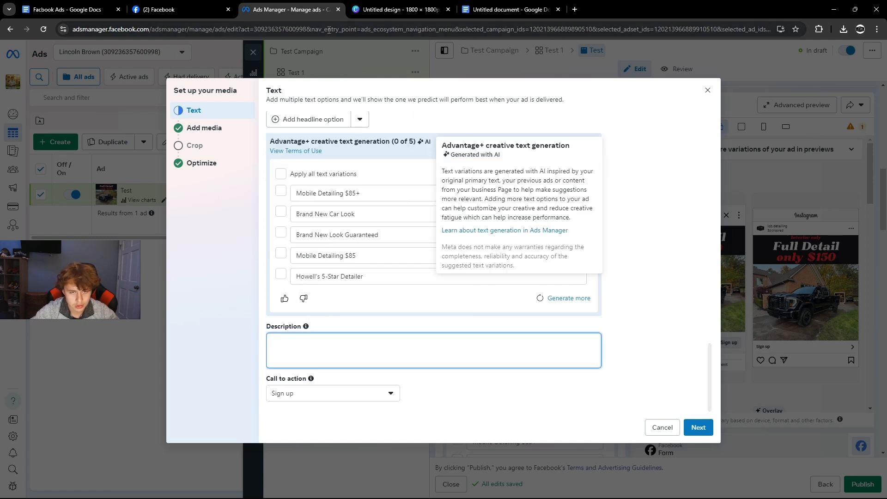
left_click(396, 10)
left_click(478, 10)
left_click(307, 192)
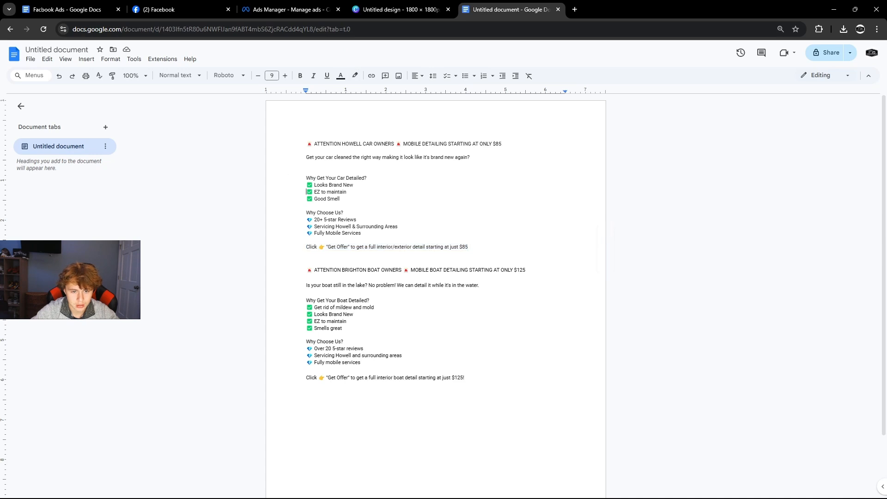
left_click_drag(307, 144, 479, 249)
key("ctrl+c")
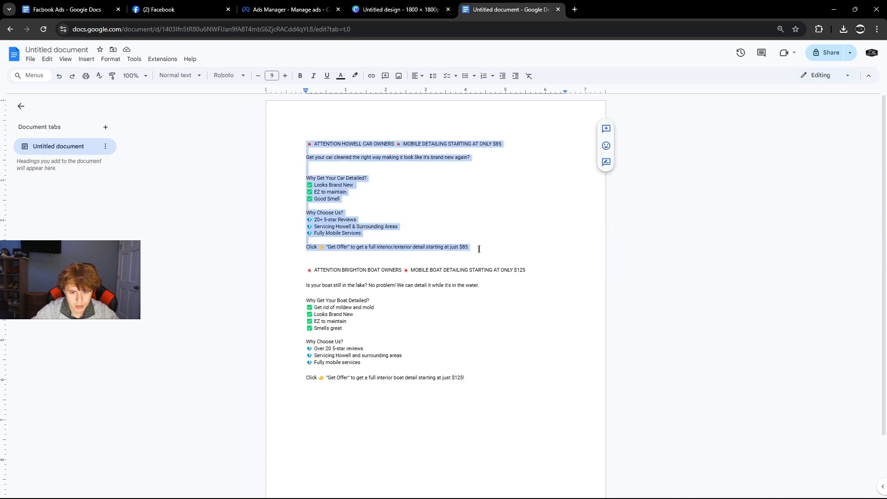
left_click(286, 10)
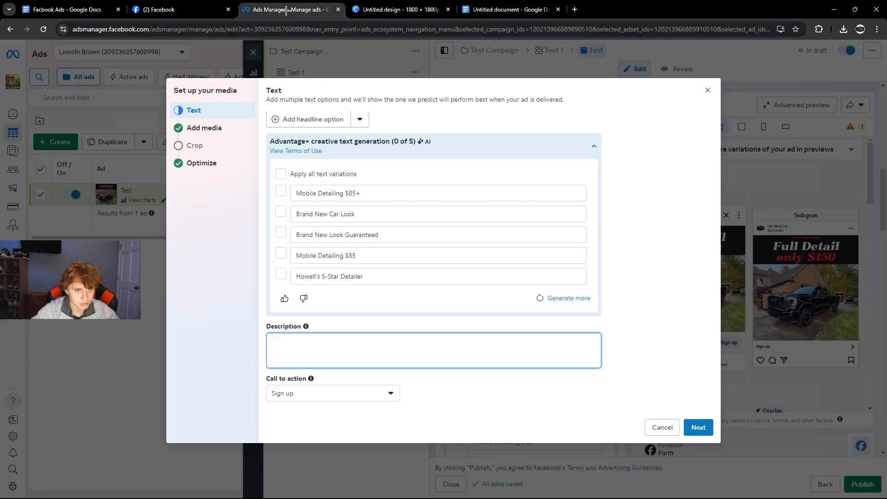
key("ctrl+v")
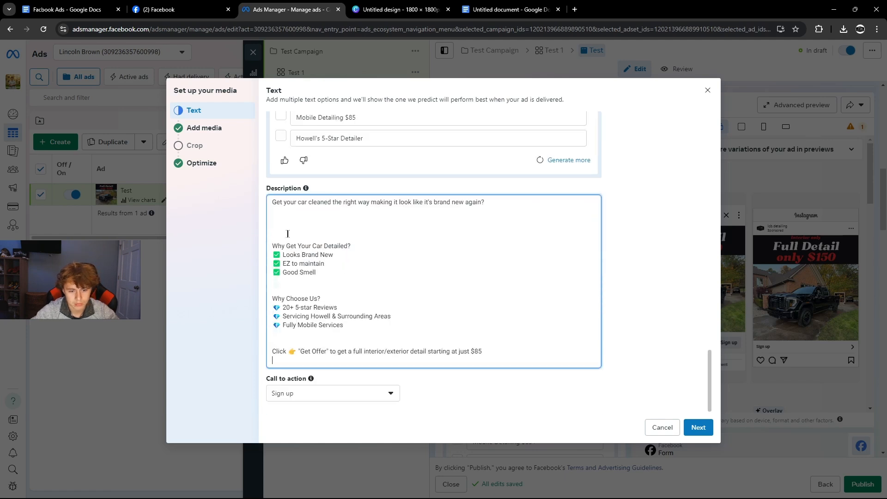
key("BackSpace")
key("BackSpace")
key("BackSpace")
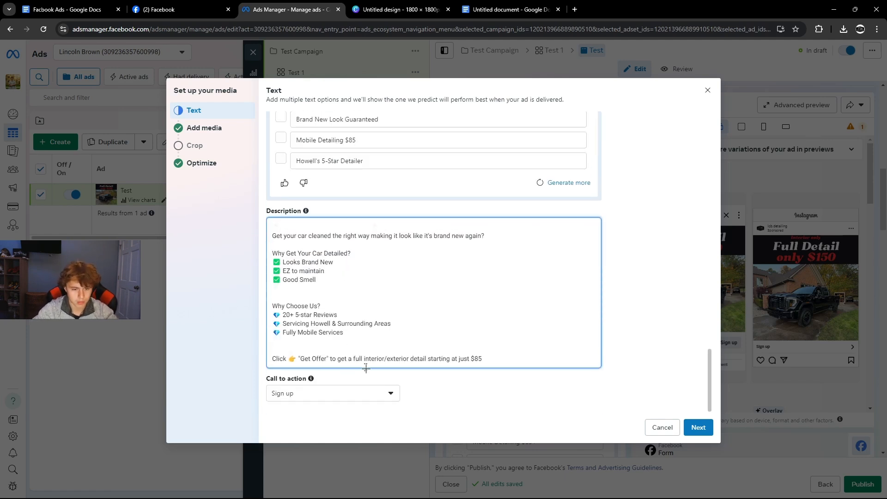
left_click(344, 394)
Set the ad's call to action to Get offer.
left_click(283, 398)
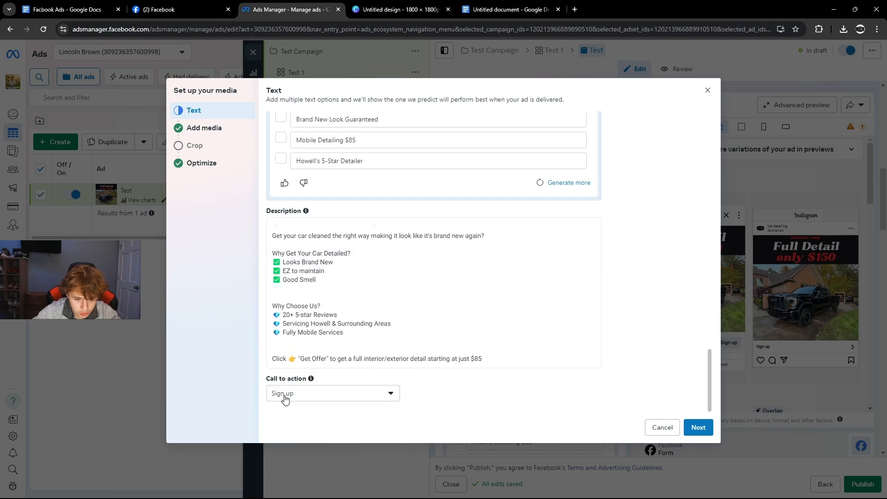
mouse_move(299, 359)
left_mouse_down()
mouse_move(482, 359)
mouse_move(286, 359)
left_mouse_up()
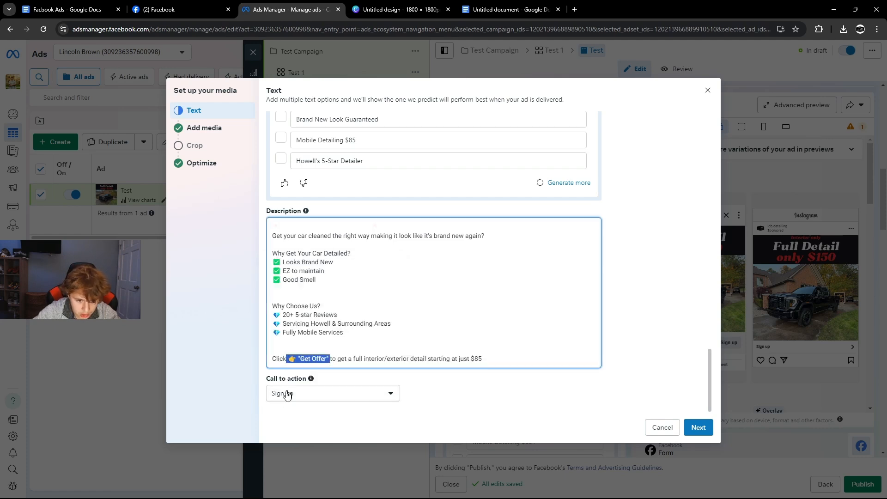
left_click(286, 394)
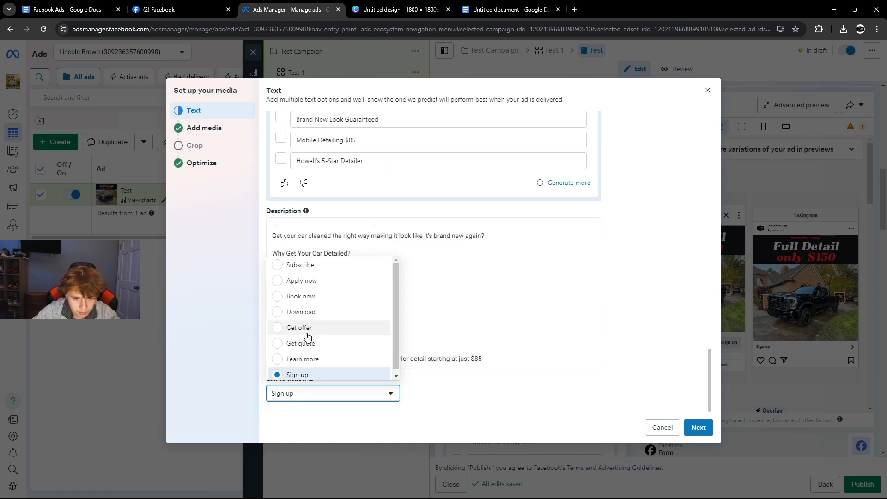
left_click(227, 340)
left_click(324, 396)
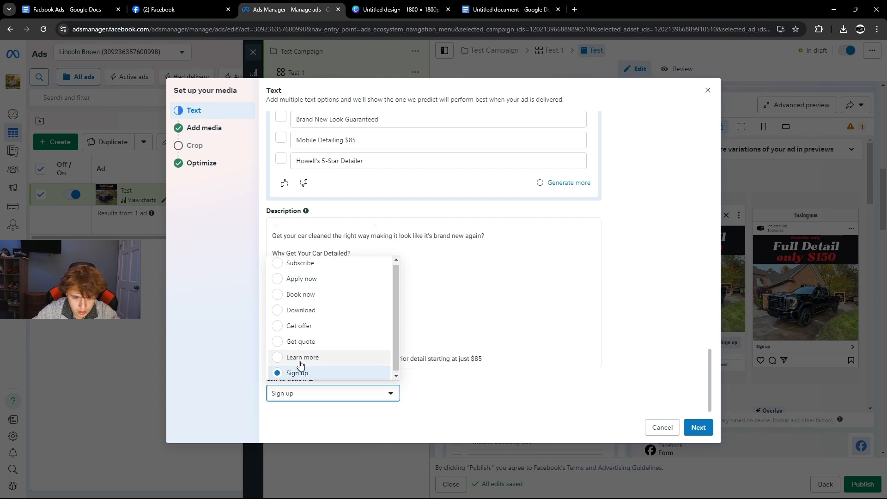
left_click(234, 335)
left_click(328, 394)
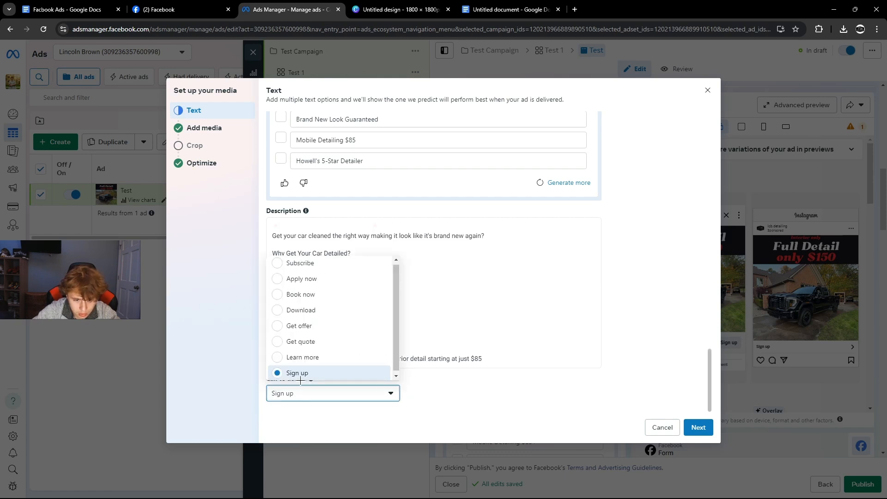
left_click(298, 327)
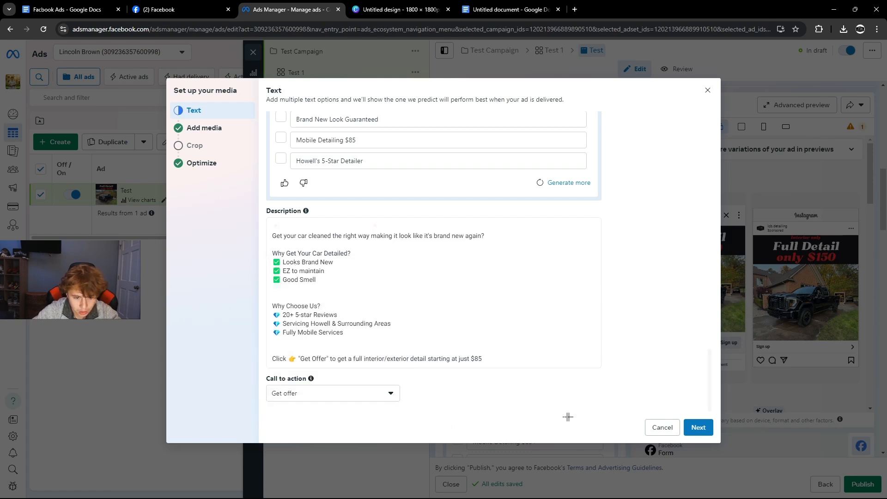
Continue through the Media, Crop and Optimize steps to finish the media setup.
left_click(698, 428)
left_click(698, 422)
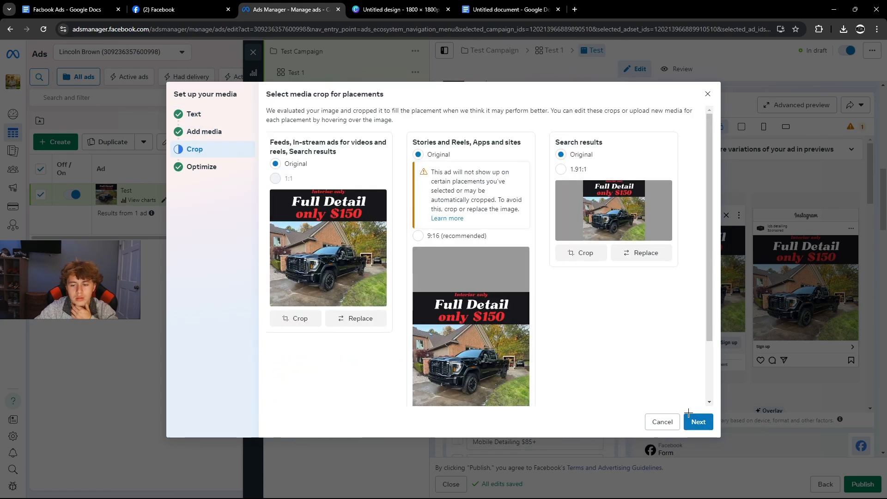
left_click_drag(417, 183, 512, 222)
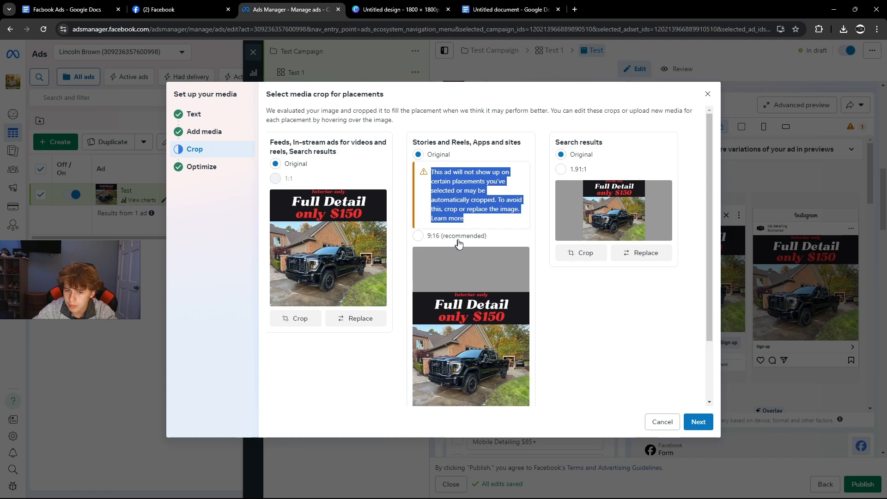
left_click(696, 422)
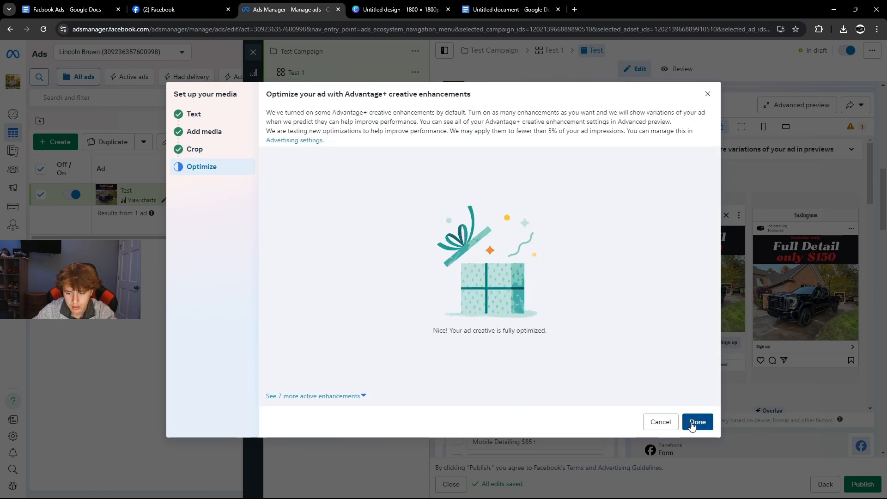
left_click(695, 422)
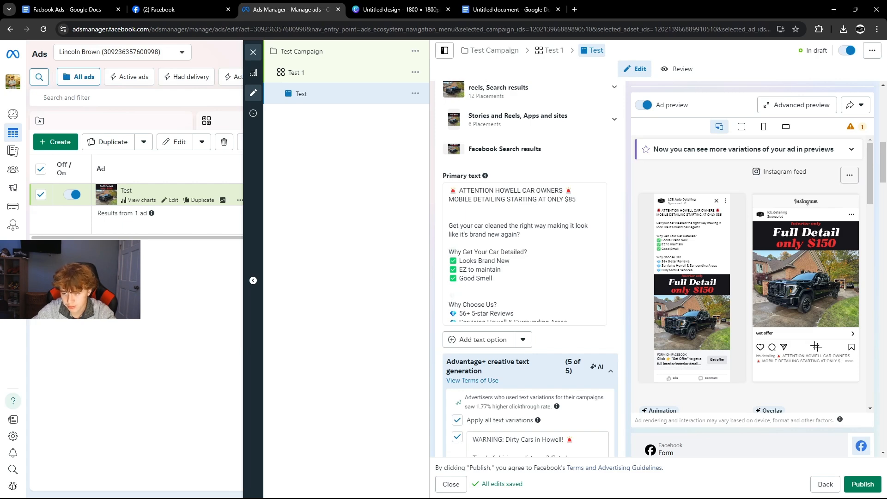
Review the ad's text and tracking settings, including the CRM events section.
scroll(816, 346, "down", 1)
scroll(686, 227, "up", 1)
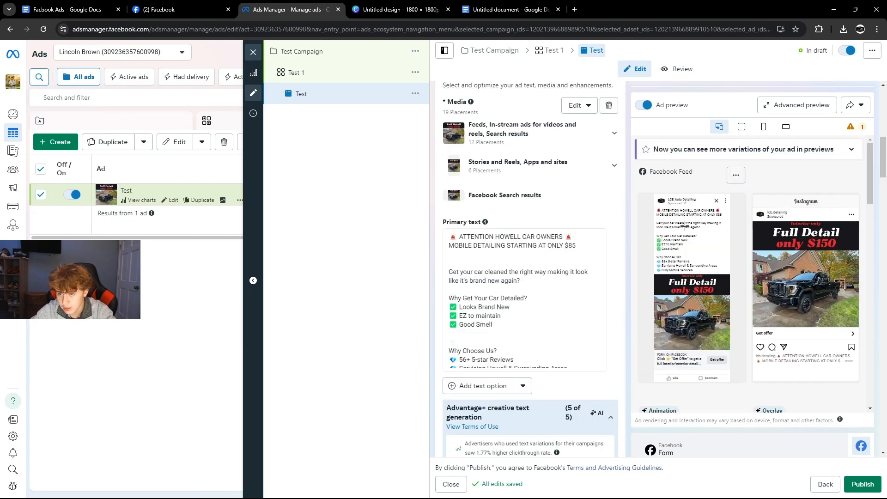
scroll(557, 292, "down", 15)
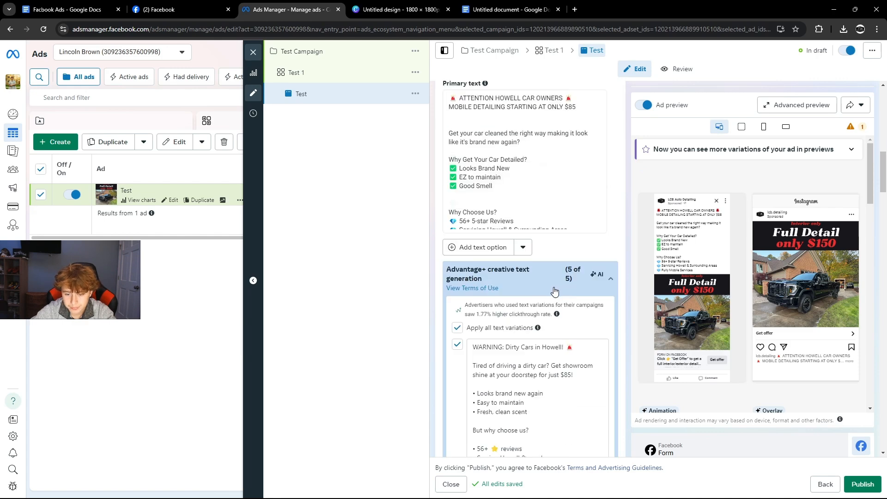
scroll(531, 278, "down", 20)
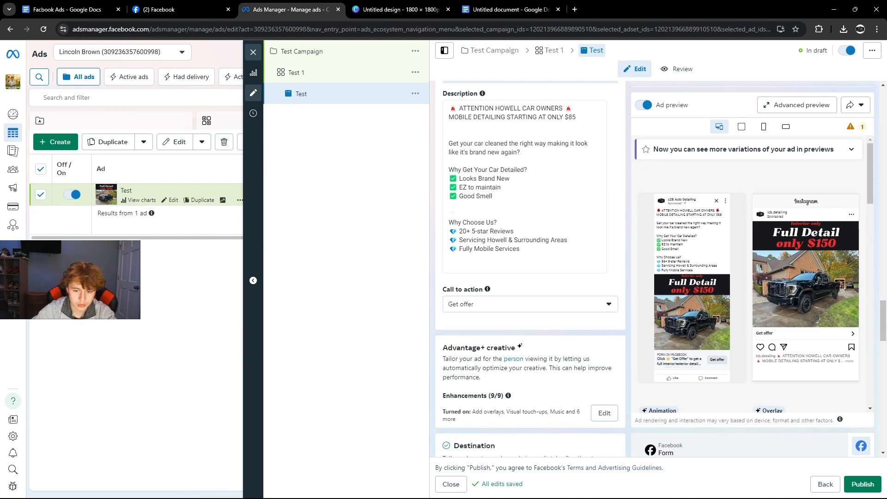
left_click(457, 261)
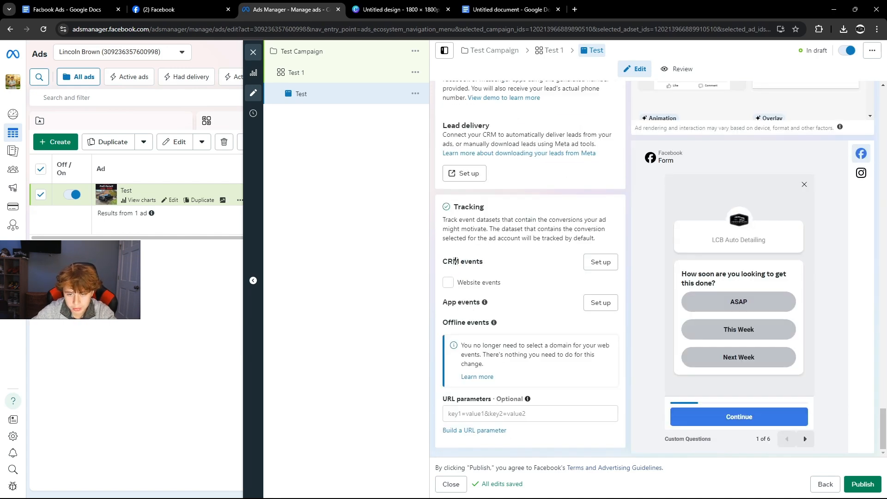
left_click_drag(441, 260, 488, 266)
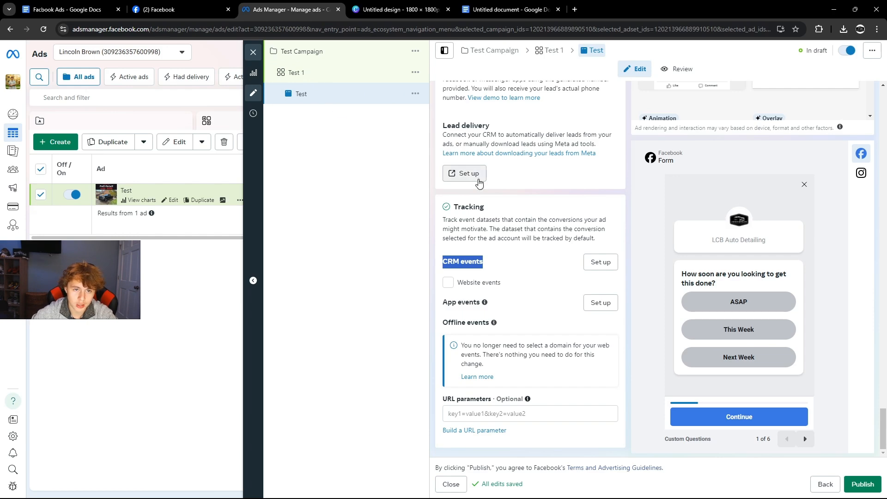
scroll(479, 181, "up", 14)
scroll(501, 149, "down", 1)
Duplicate the Test 1 ad set into the same campaign.
left_click(411, 71)
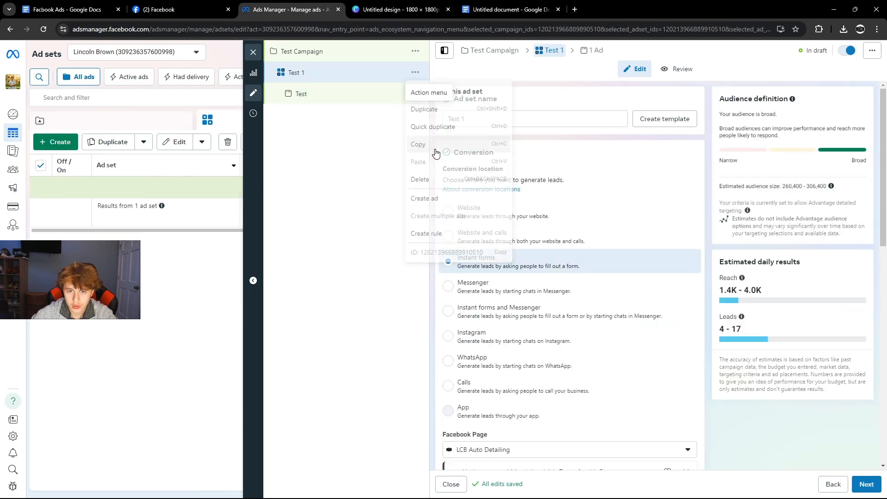
left_click(433, 110)
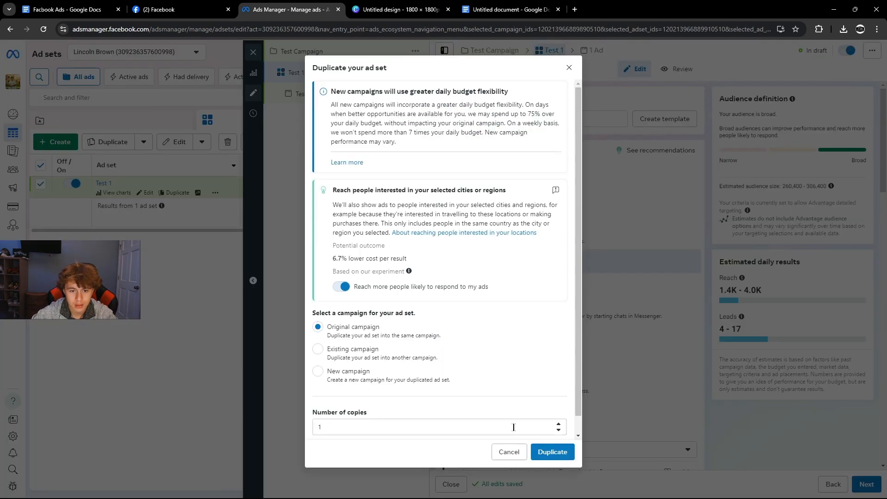
left_click(551, 452)
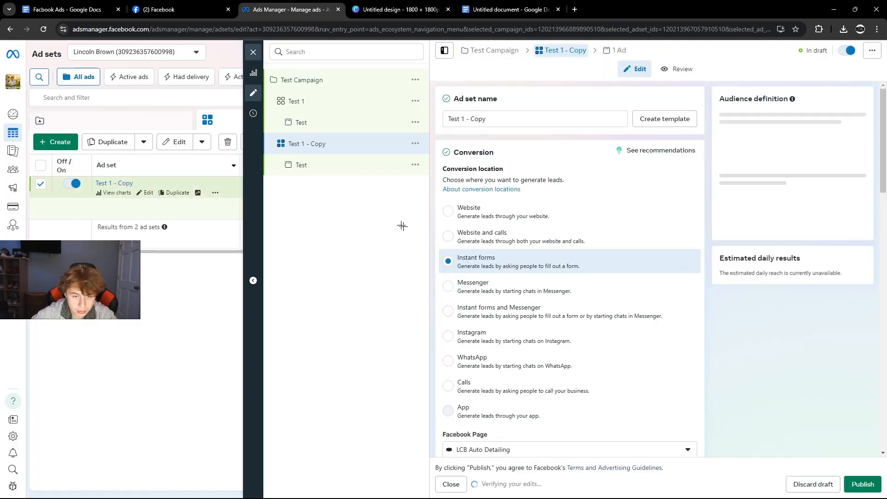
Rename the copied ad set to Test 2 - Copy and its ad to Test 2.
left_click(310, 166)
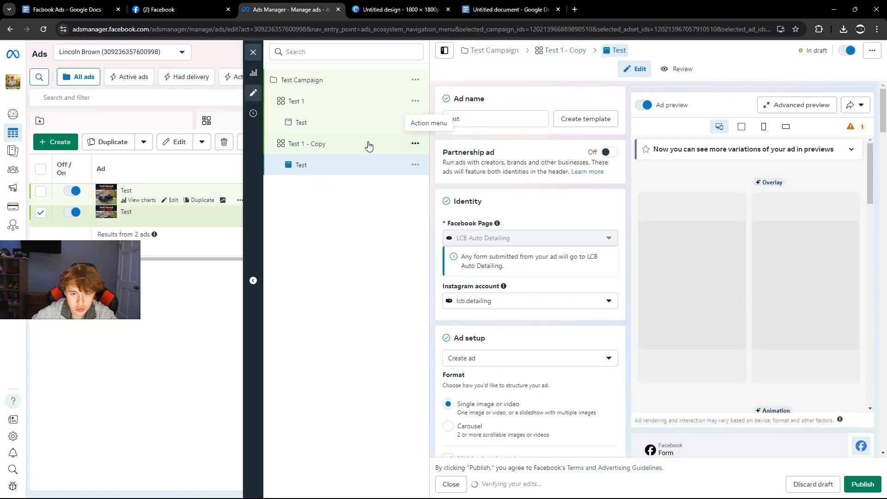
left_click(401, 144)
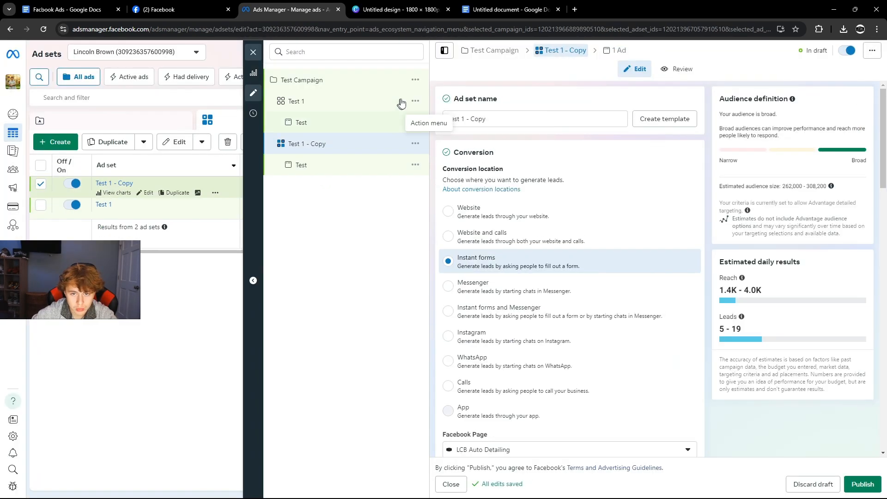
left_click(462, 113)
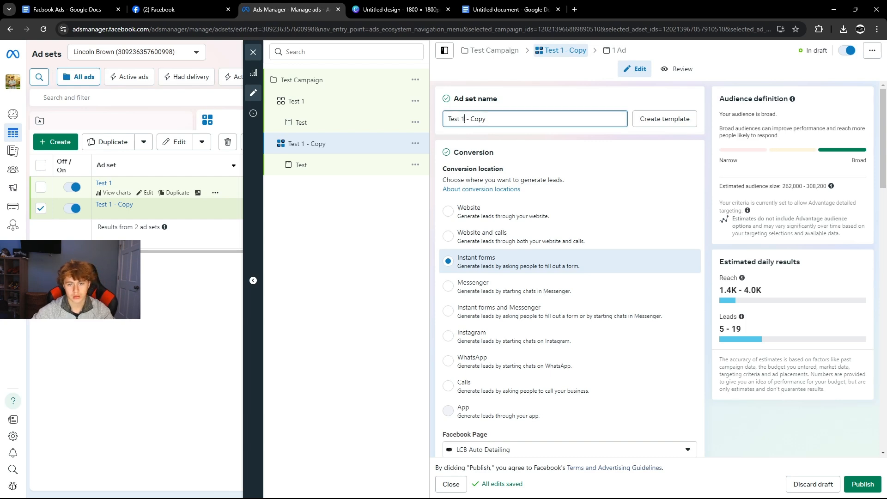
type("2")
left_click(340, 163)
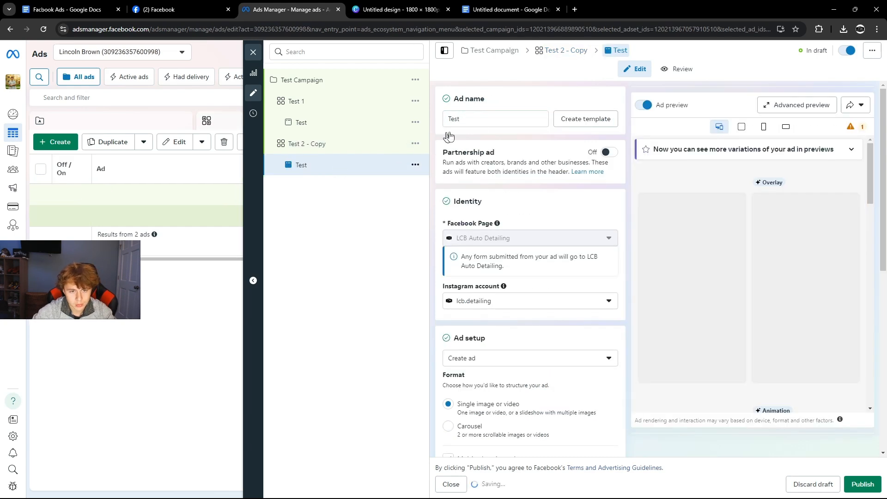
type("2")
left_click(332, 213)
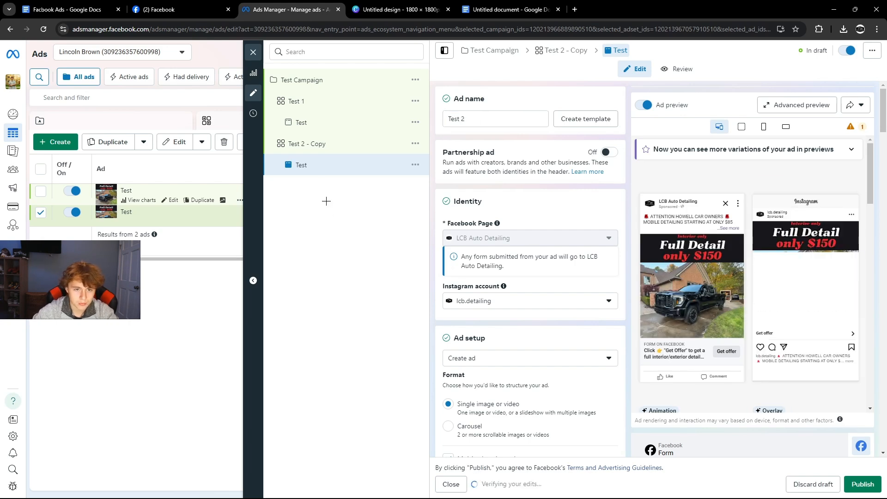
Check the original Test ad's full feed preview text, then go back to Canva.
left_click(301, 125)
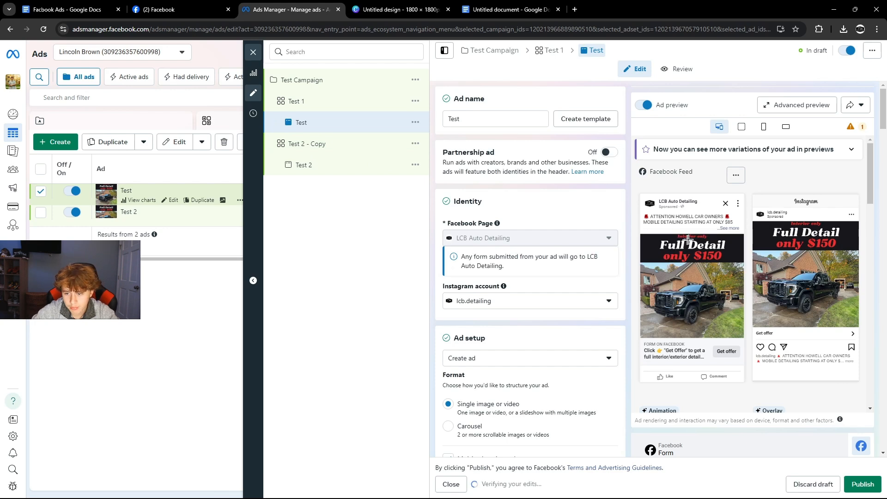
left_click(729, 229)
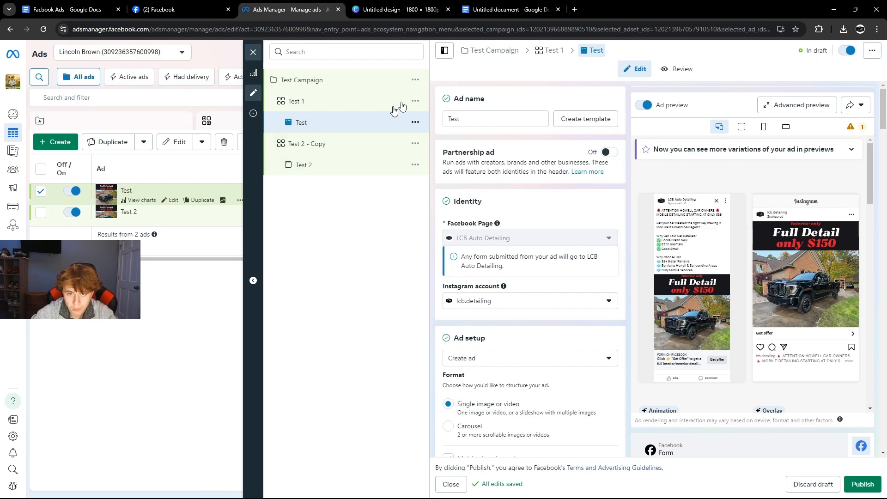
left_click(372, 10)
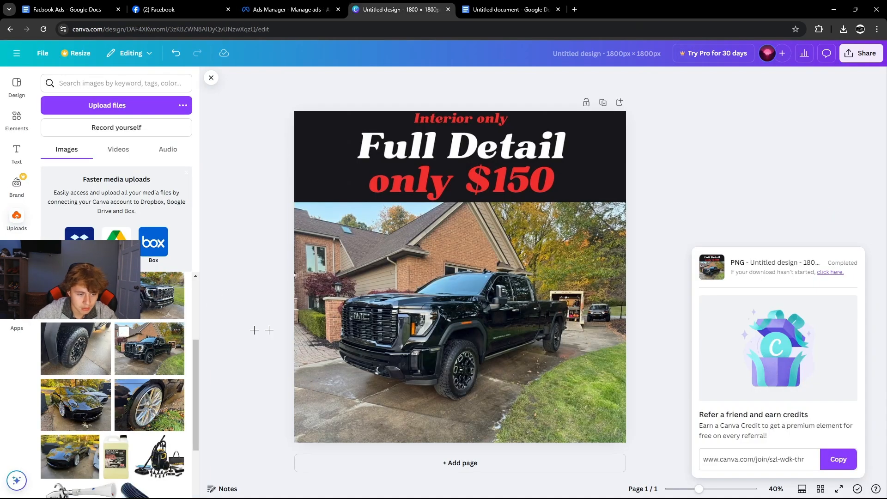
Replace the truck photo with the white McLaren photo stretched to full width under the heading.
left_click(379, 334)
key("Delete")
left_click(234, 334)
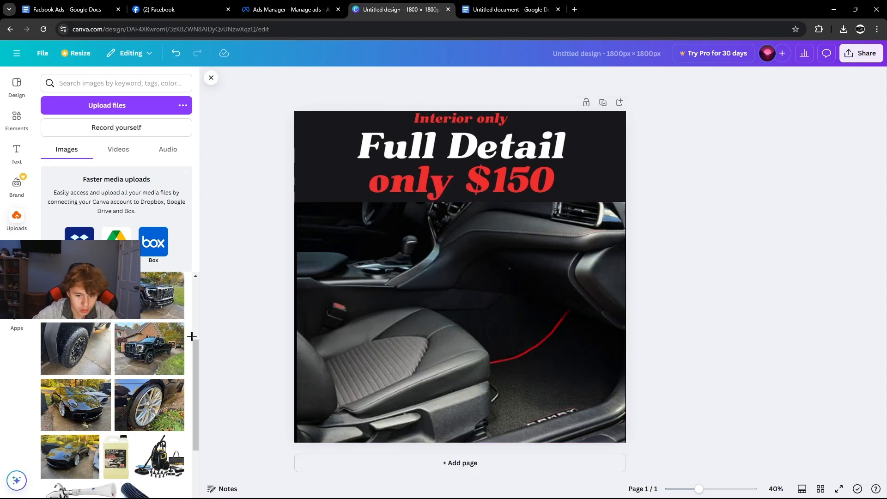
scroll(125, 352, "down", 4)
scroll(126, 353, "down", 5)
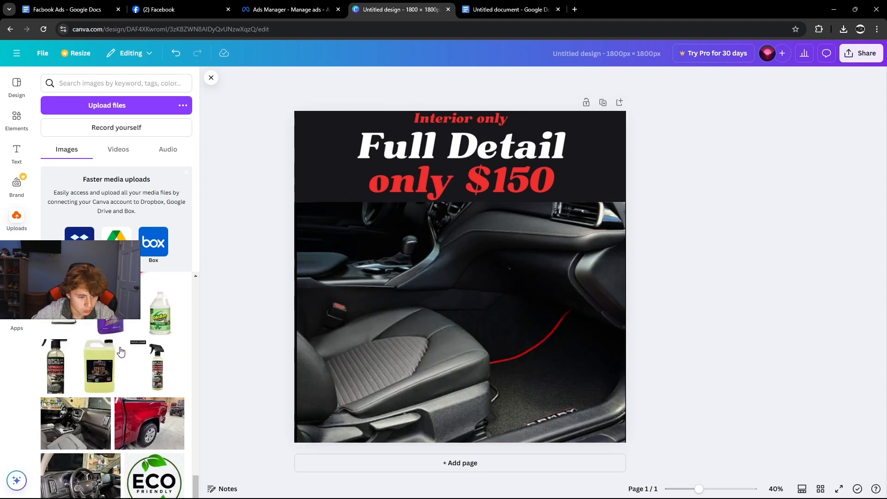
scroll(128, 355, "down", 8)
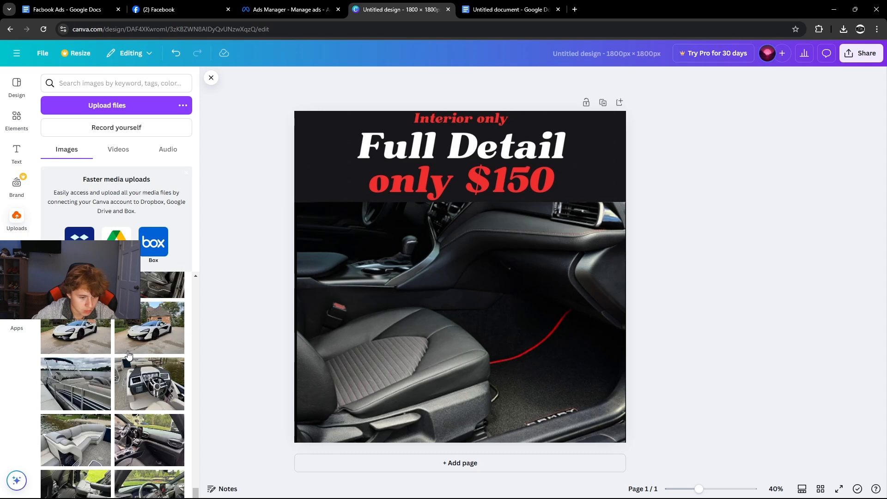
left_click(141, 340)
left_click_drag(425, 306, 387, 320)
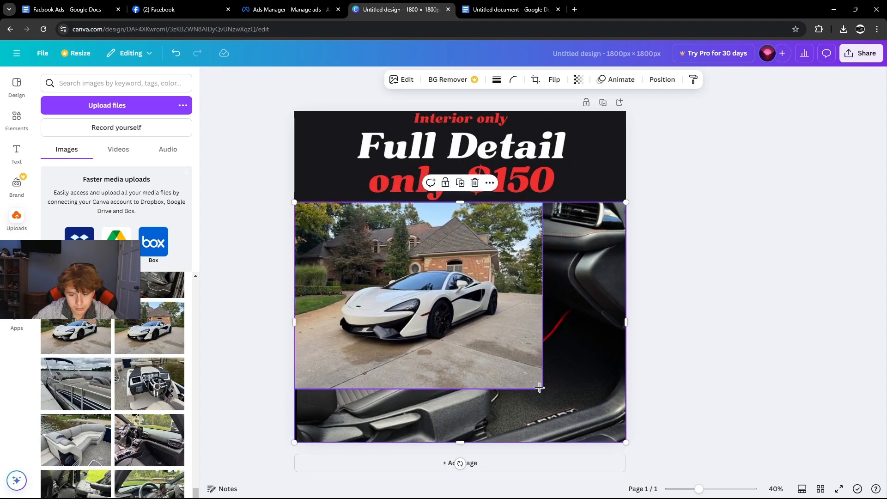
left_click_drag(543, 388, 636, 436)
left_click(675, 414)
Download the design as a PNG.
left_click(861, 53)
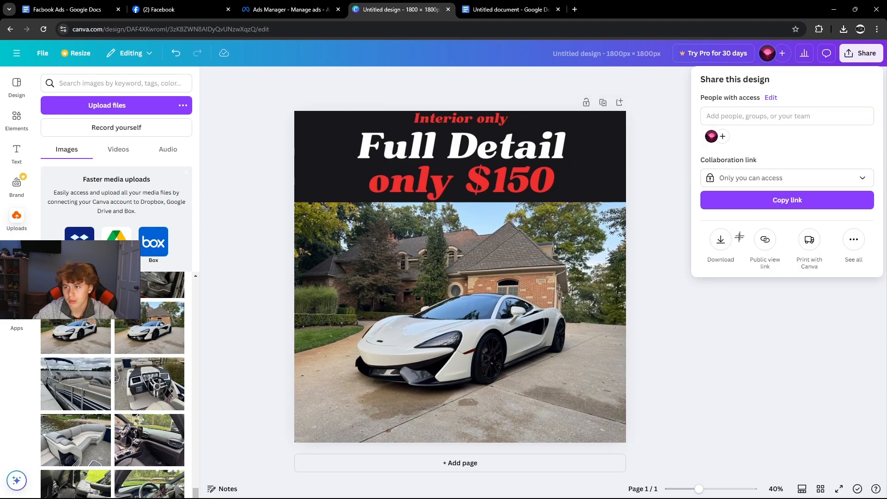
left_click(721, 240)
left_click(725, 257)
Replace the Test 2 ad's image with the downloaded McLaren 'Full Detail only $150' PNG.
left_click(286, 9)
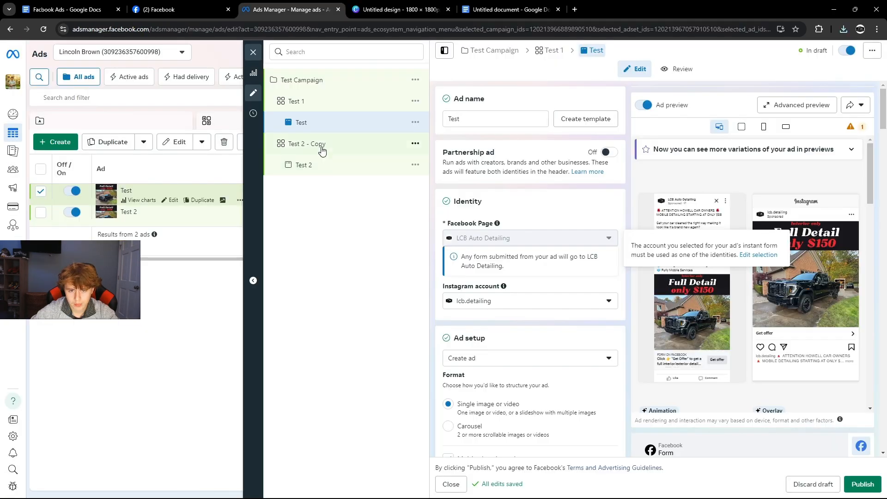
left_click(300, 167)
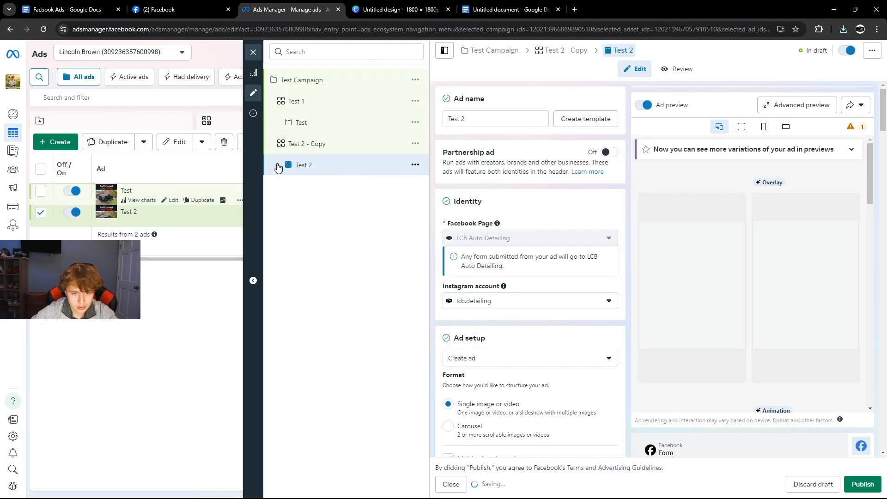
scroll(468, 226, "down", 4)
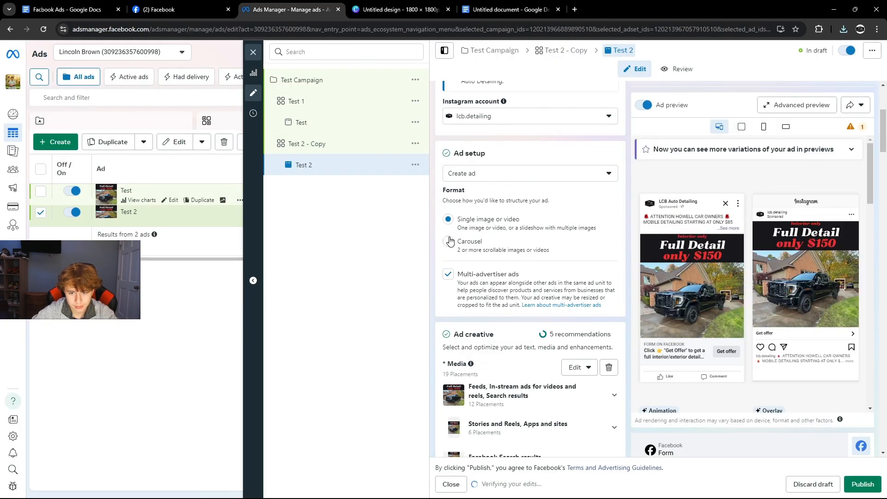
left_click(576, 367)
left_click(583, 391)
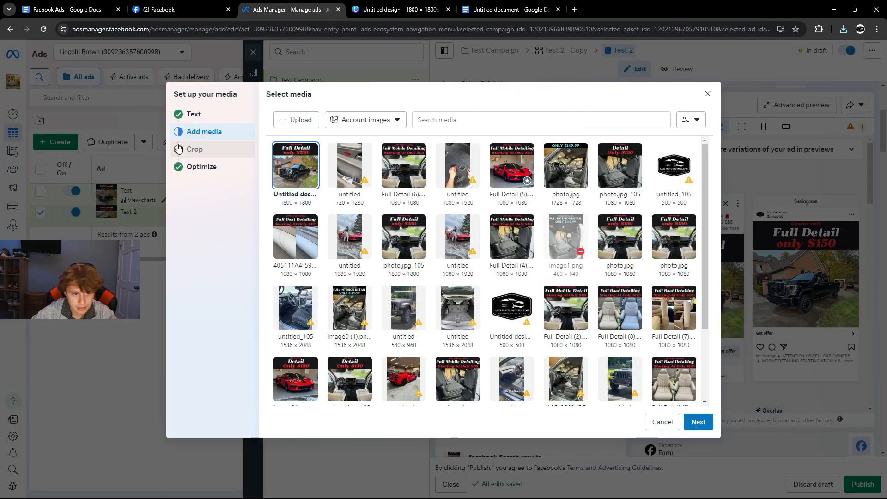
left_click(287, 119)
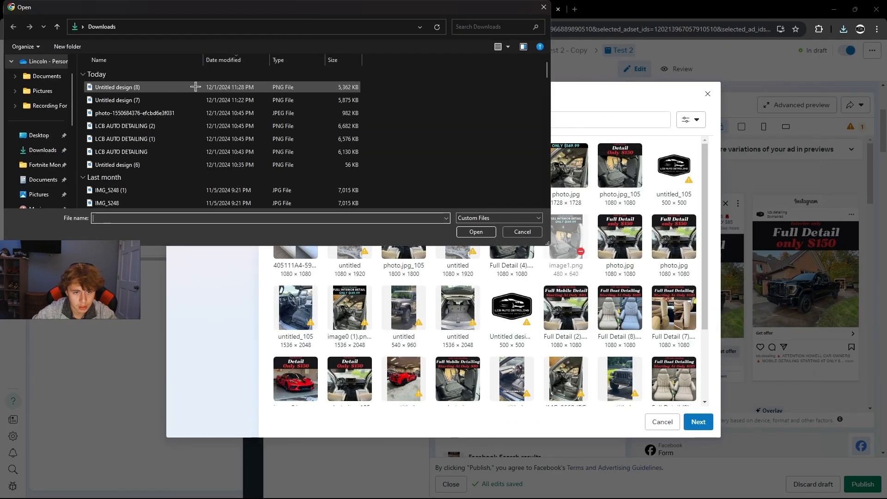
double_click(171, 87)
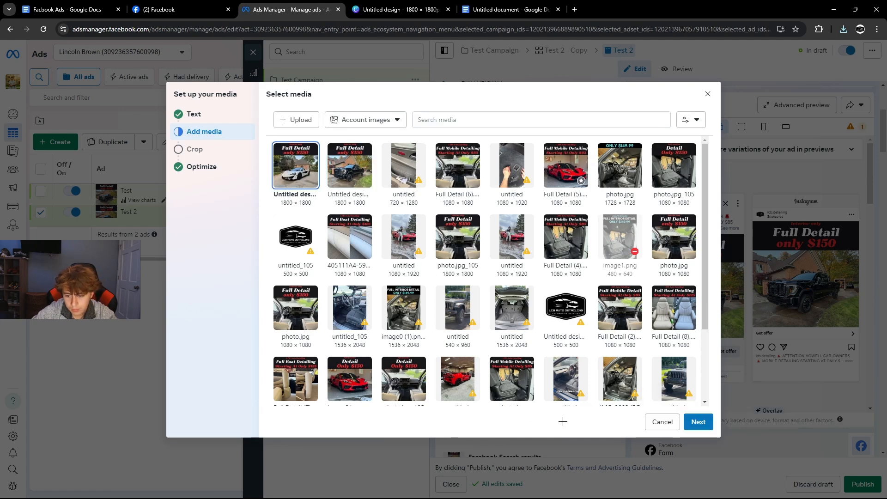
left_click(696, 426)
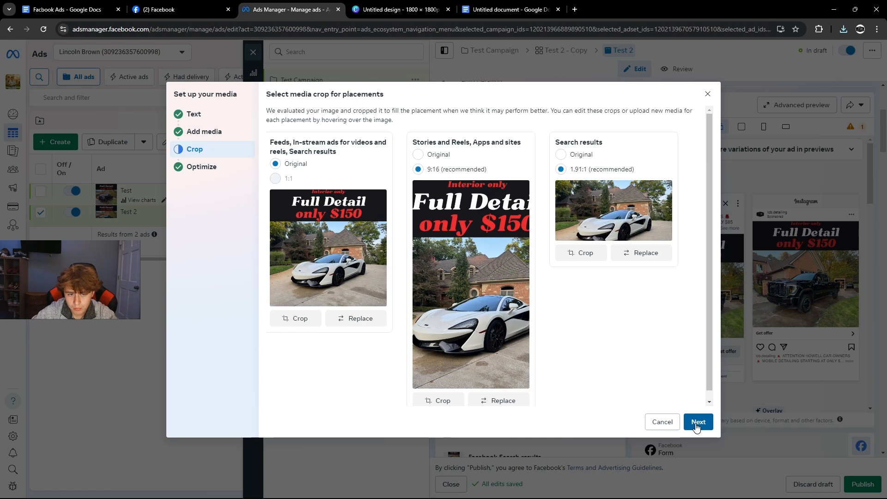
left_click(697, 423)
left_click(697, 422)
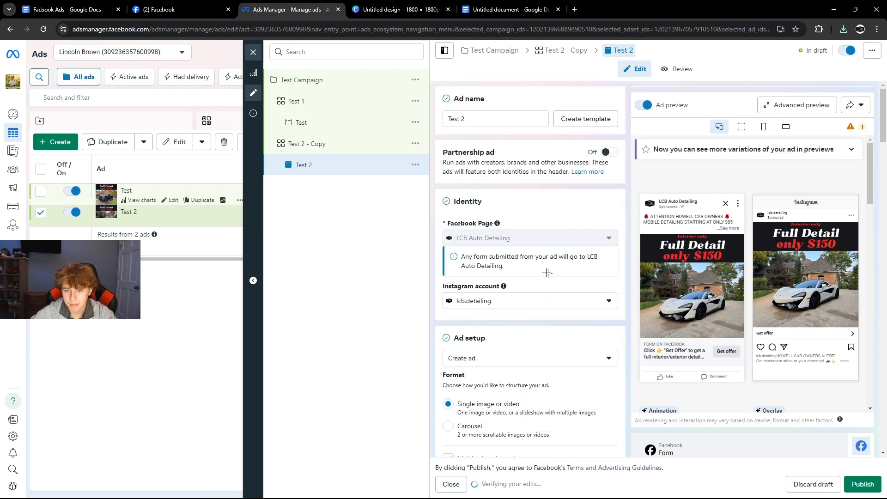
left_click(306, 124)
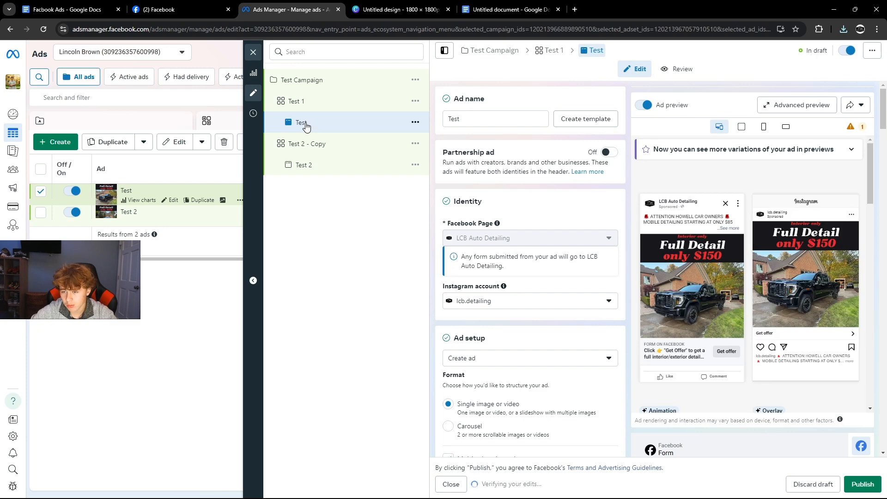
Compare the finished McLaren Canva design with the ad draft in Ads Manager.
left_click(391, 10)
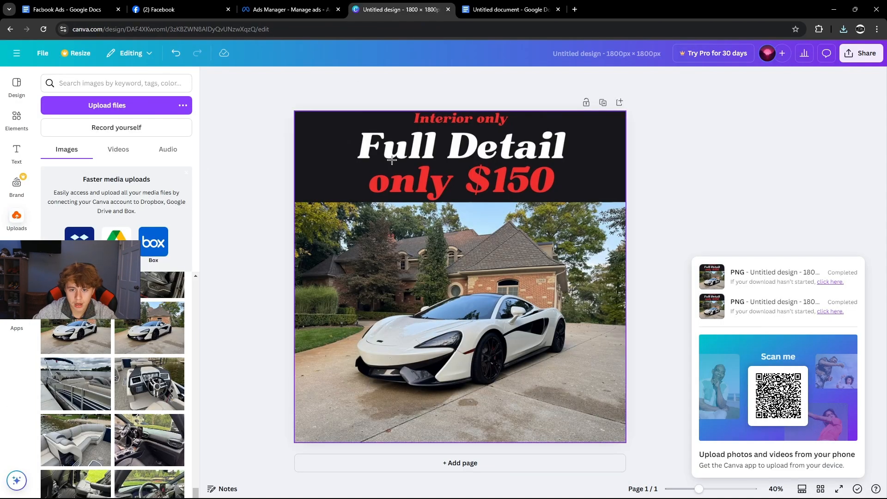
left_click_drag(355, 149, 583, 202)
left_click(291, 9)
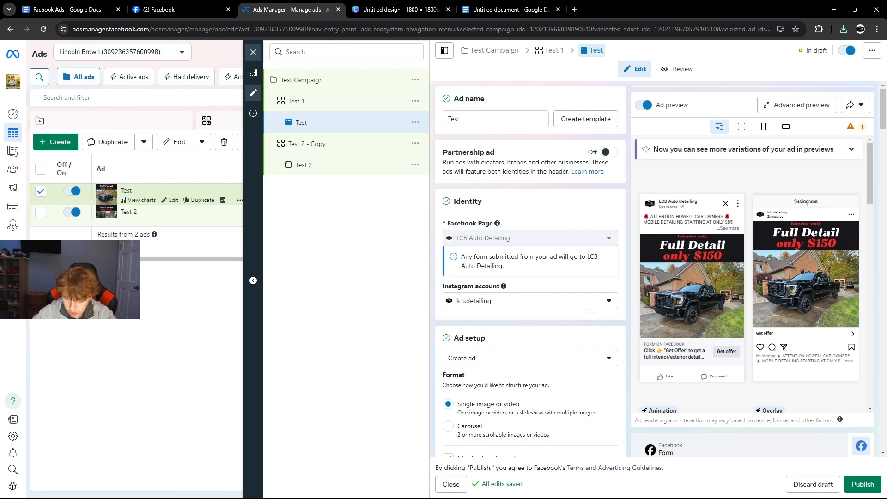
left_click(394, 9)
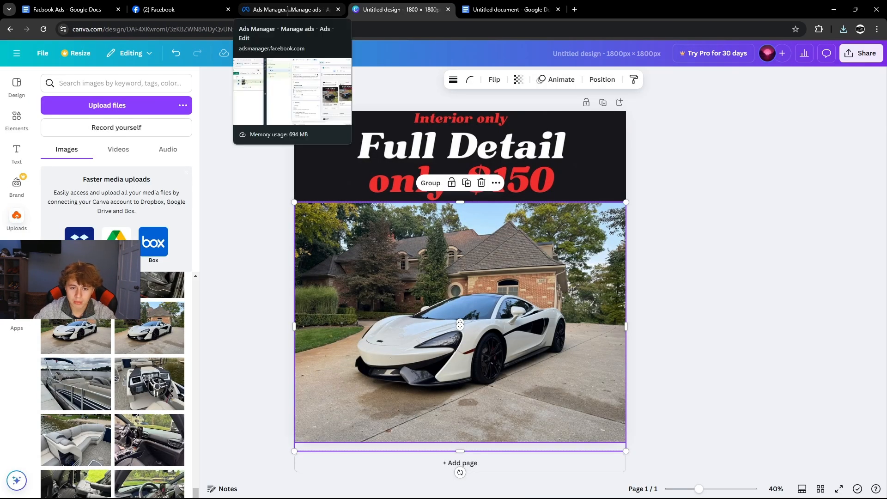
left_click(288, 9)
left_click(408, 13)
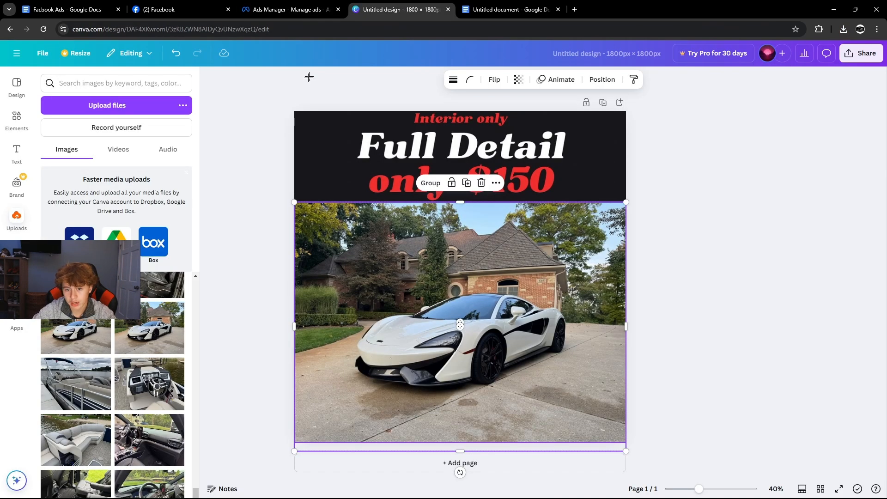
left_click(227, 171)
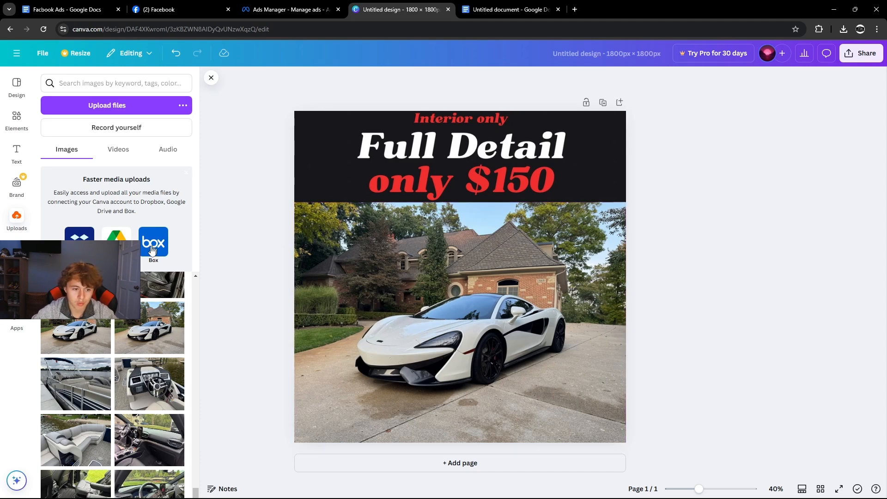
left_click(287, 9)
left_click(391, 9)
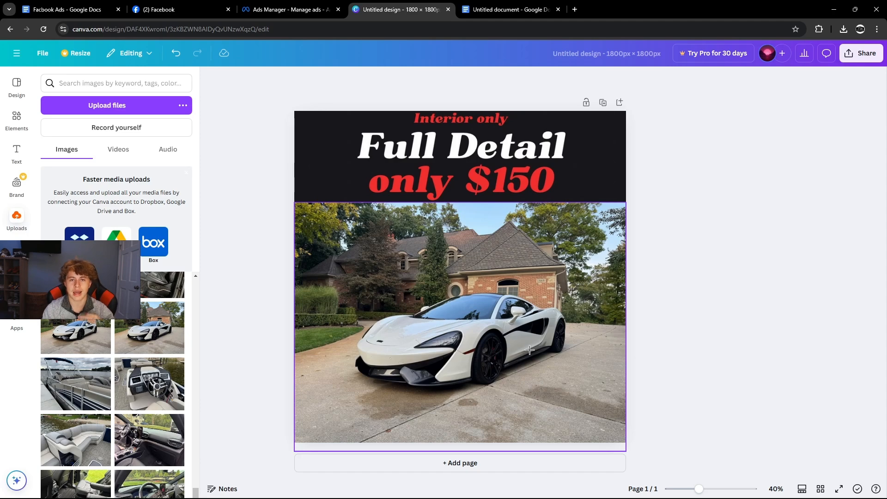
Review the truck ad's previews in mobile, landscape, all-placement and advanced preview views.
key("ctrl+shift+Tab")
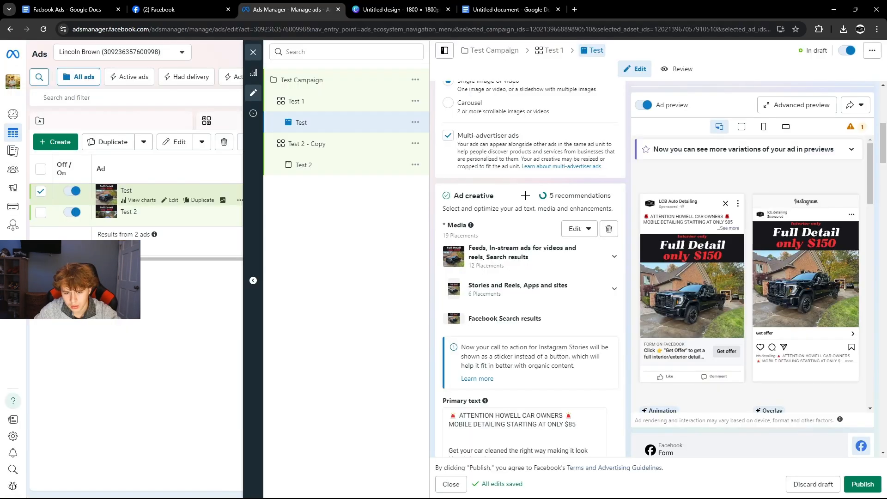
scroll(532, 268, "down", 10)
scroll(531, 268, "down", 3)
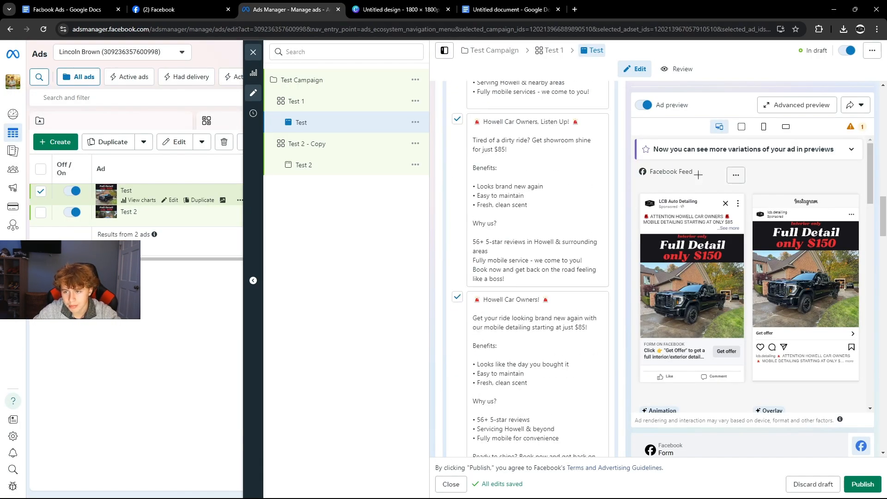
left_click(764, 127)
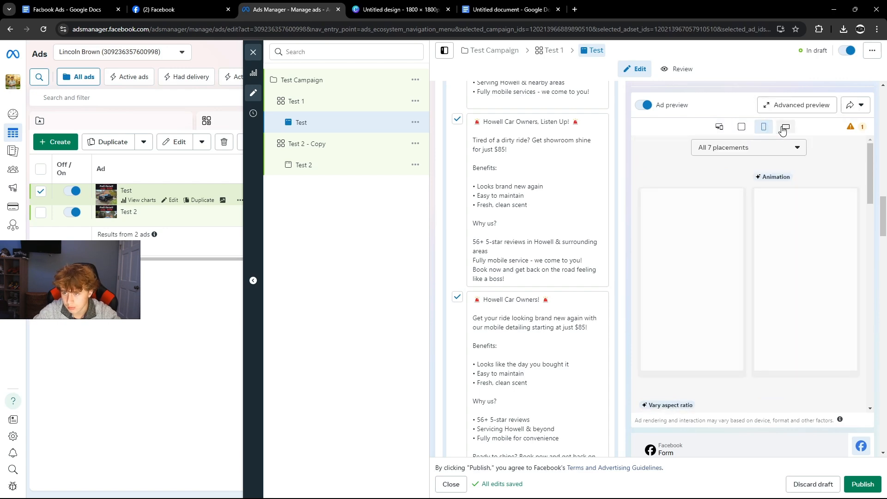
left_click(785, 128)
left_click(719, 127)
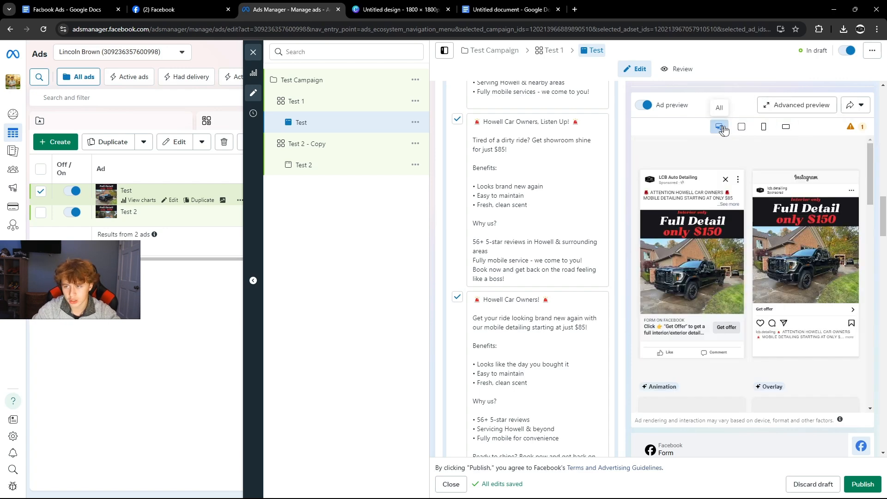
left_click(772, 112)
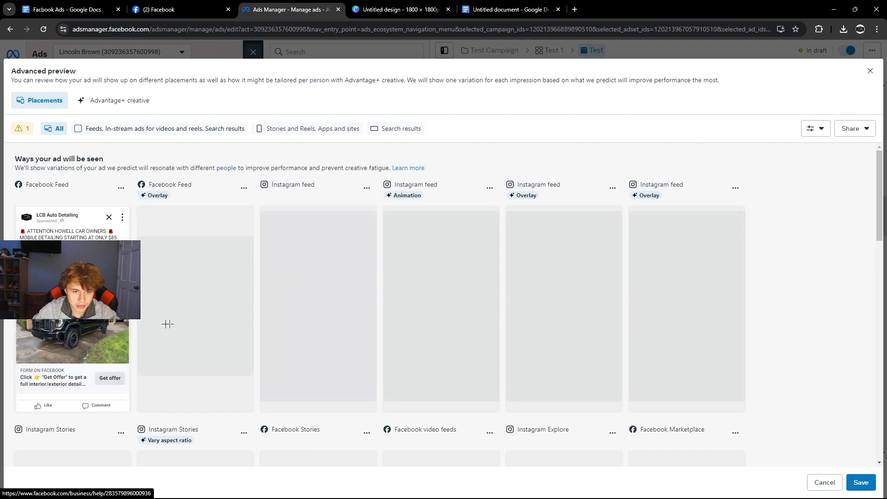
scroll(167, 320, "down", 3)
scroll(222, 291, "down", 1)
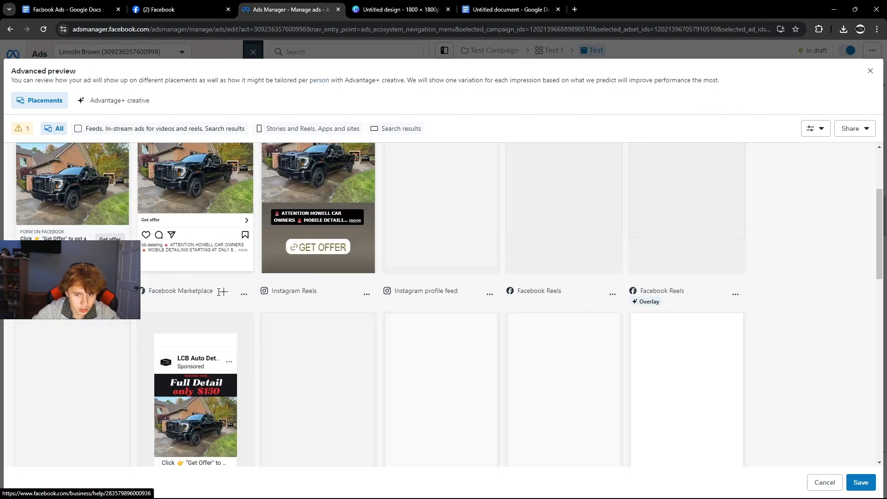
scroll(534, 264, "up", 3)
left_click(870, 71)
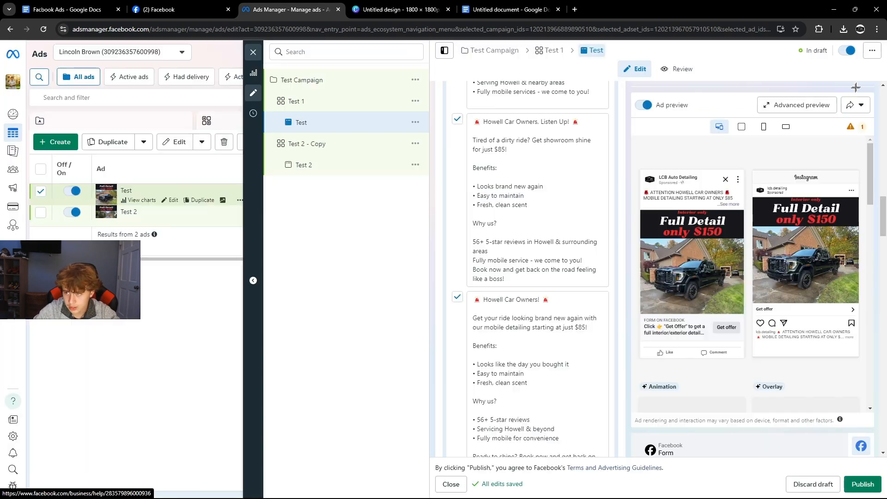
Scroll the ad form and open the Test 1 ad set settings.
scroll(498, 342, "down", 8)
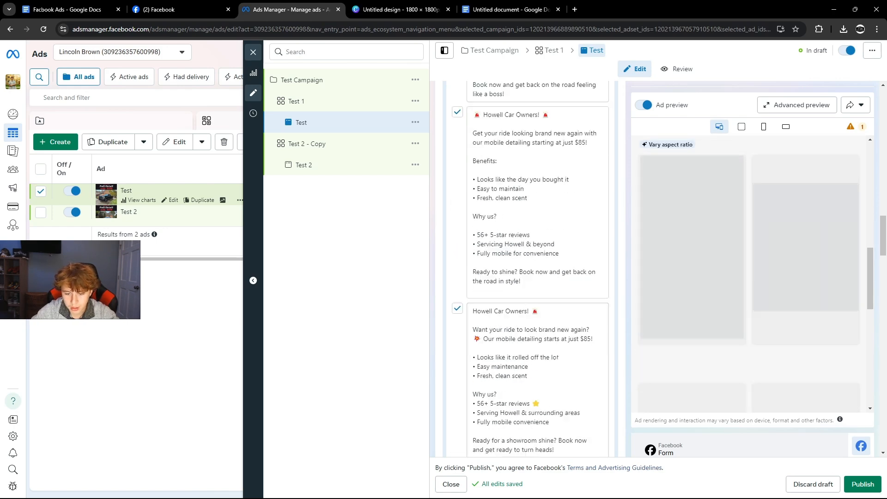
scroll(497, 342, "down", 6)
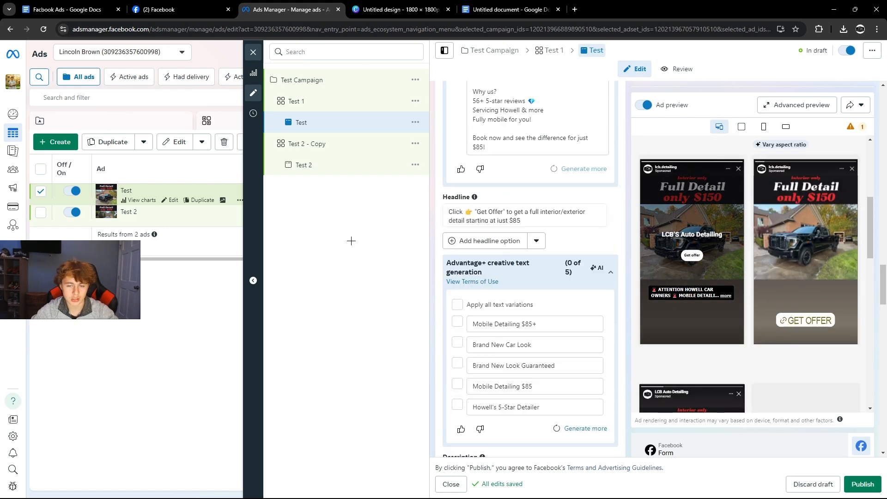
scroll(449, 276, "up", 4)
scroll(467, 288, "up", 15)
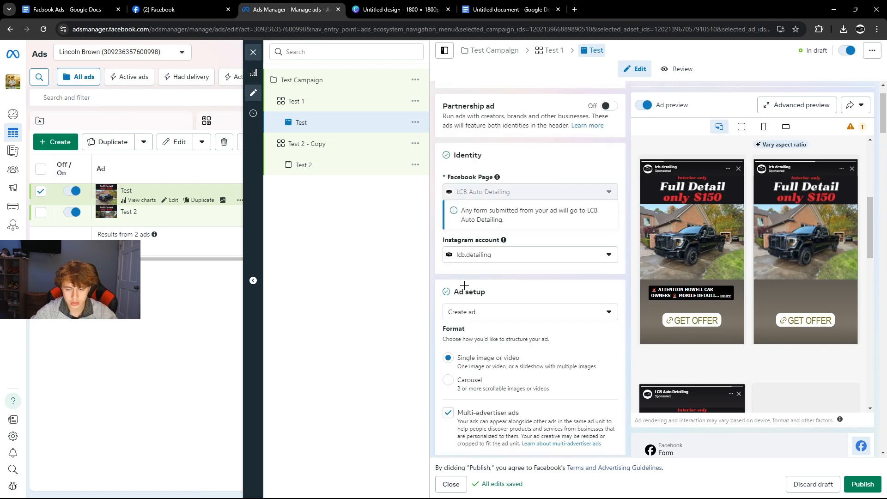
scroll(464, 286, "up", 1)
left_click(320, 113)
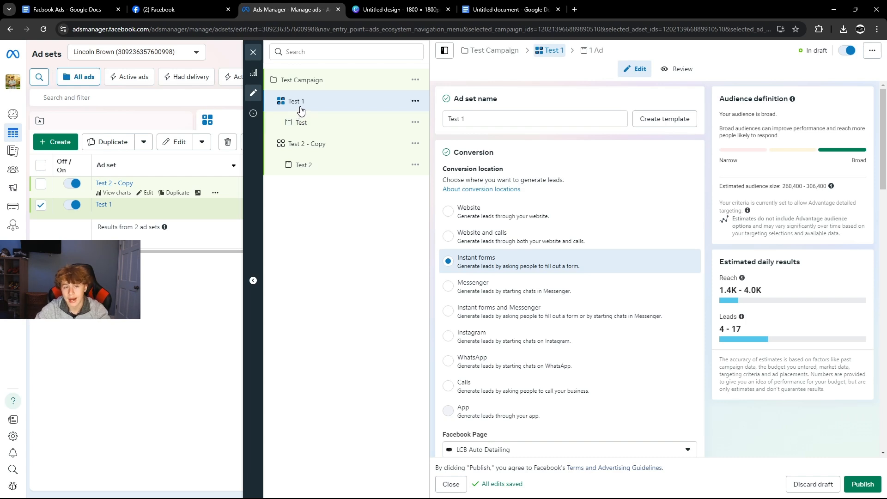
Compare the Test truck ad with the Test 2 McLaren ad, then go to the LCB Auto Detailing page.
left_click(328, 123)
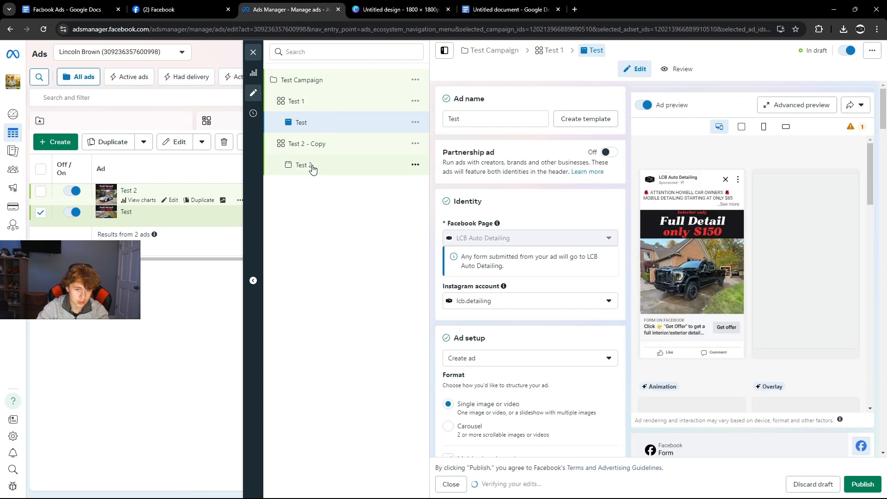
left_click(311, 167)
left_click(302, 124)
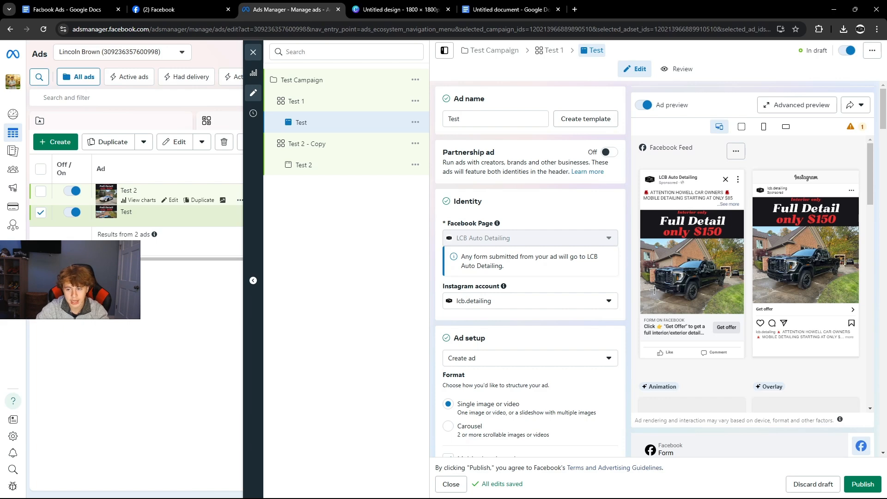
left_click(319, 172)
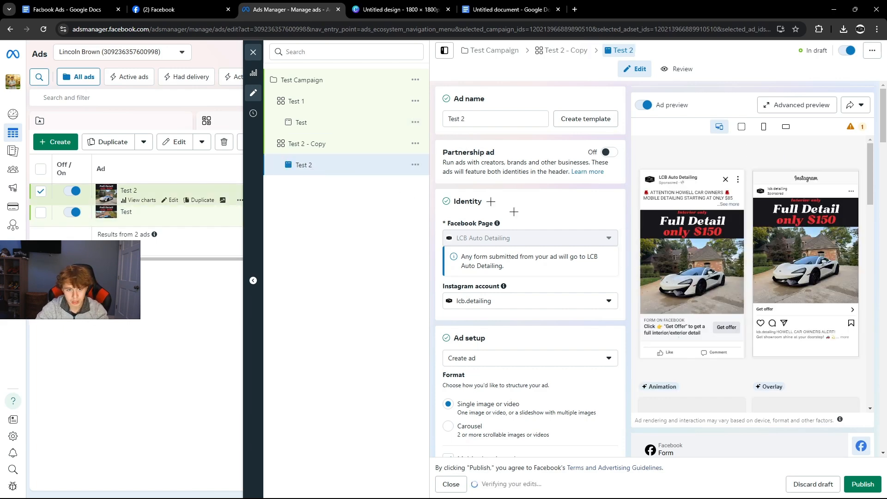
left_click(317, 122)
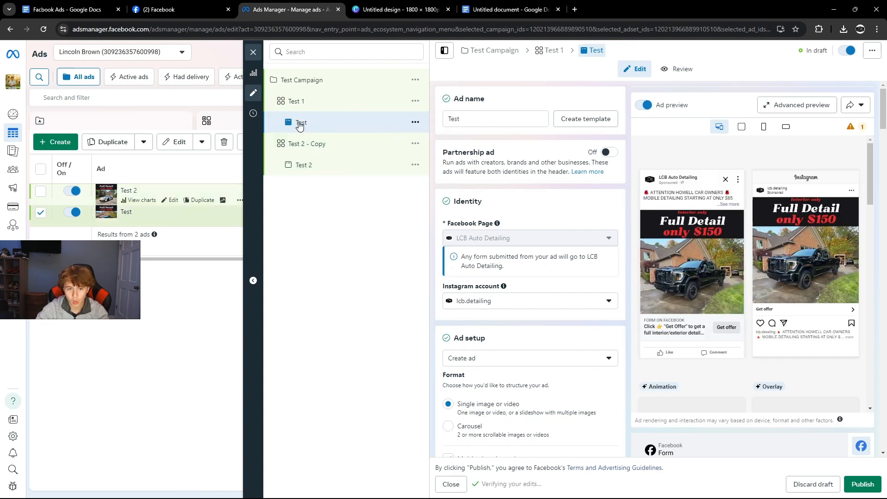
left_click(358, 174)
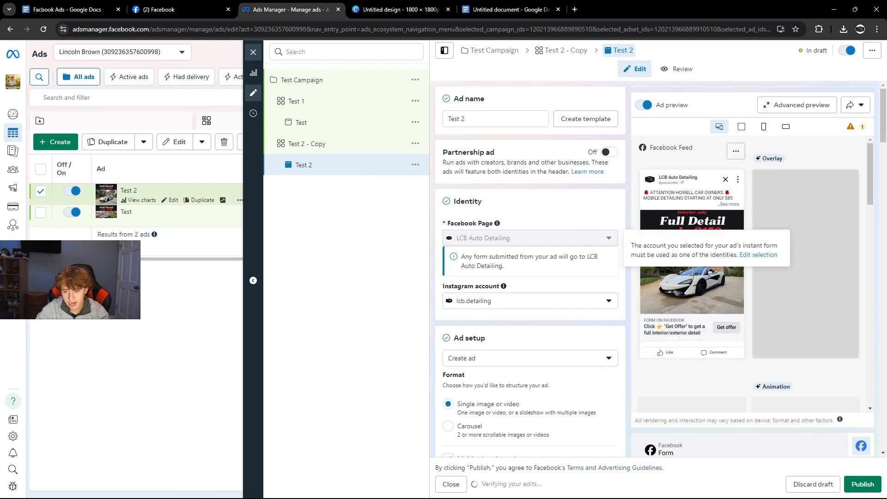
left_click(338, 128)
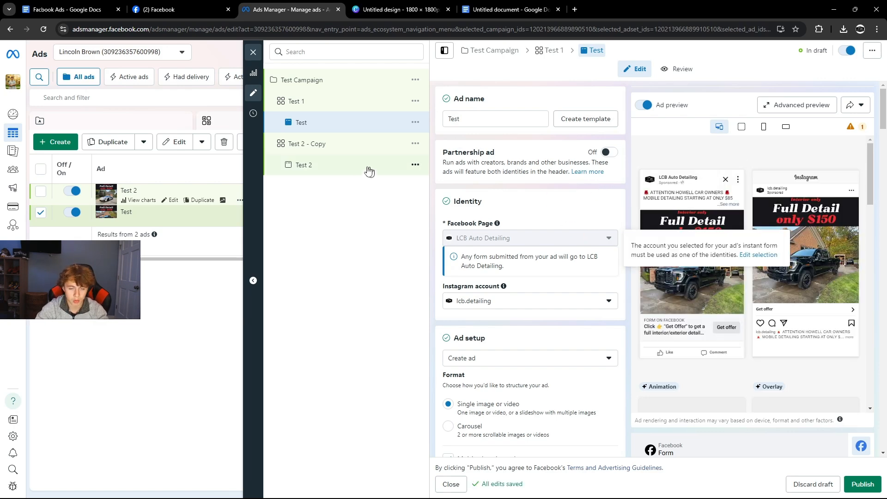
left_click(202, 10)
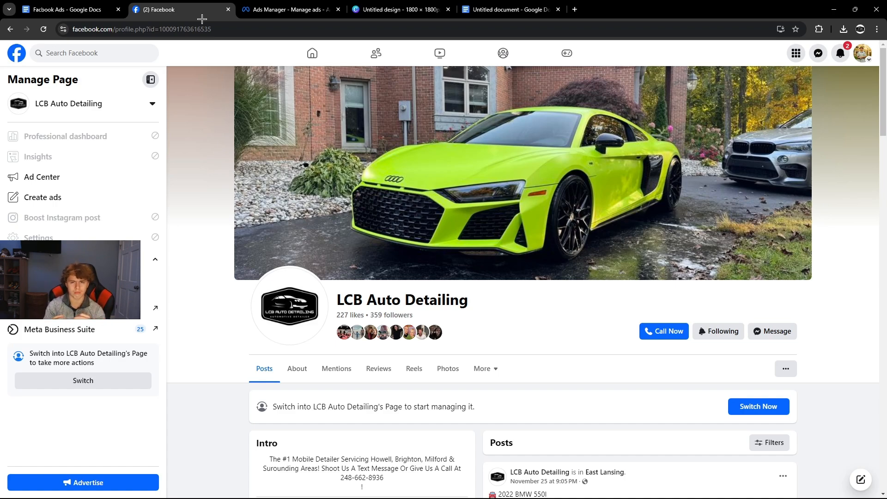
Move one lead into the In-Progress stage in Leads Center and close the tab.
left_click(155, 308)
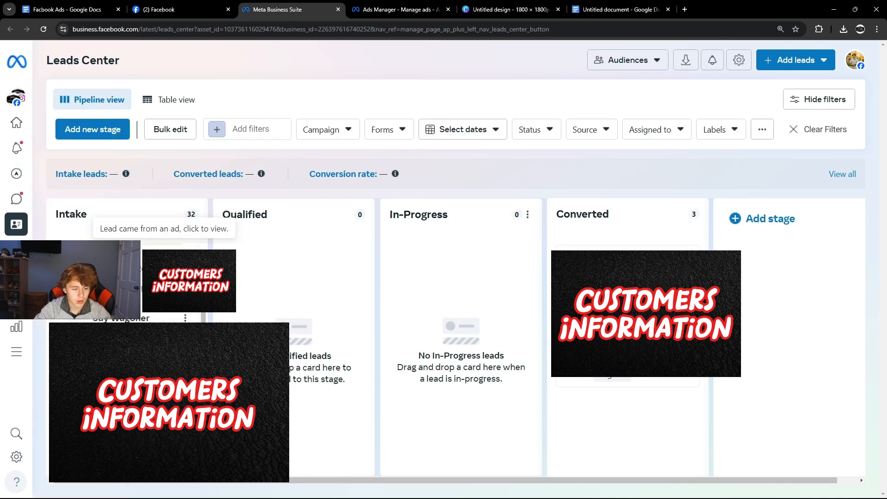
scroll(164, 259, "up", 1)
left_click_drag(64, 215, 88, 214)
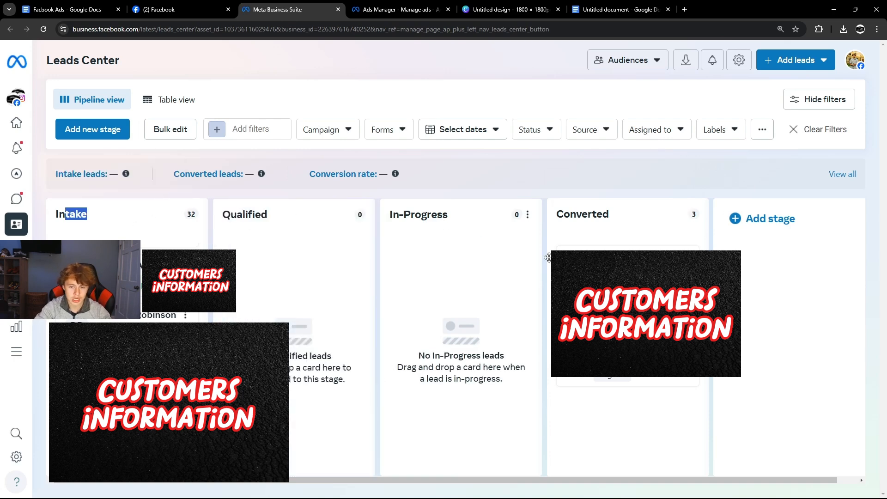
left_click(185, 267)
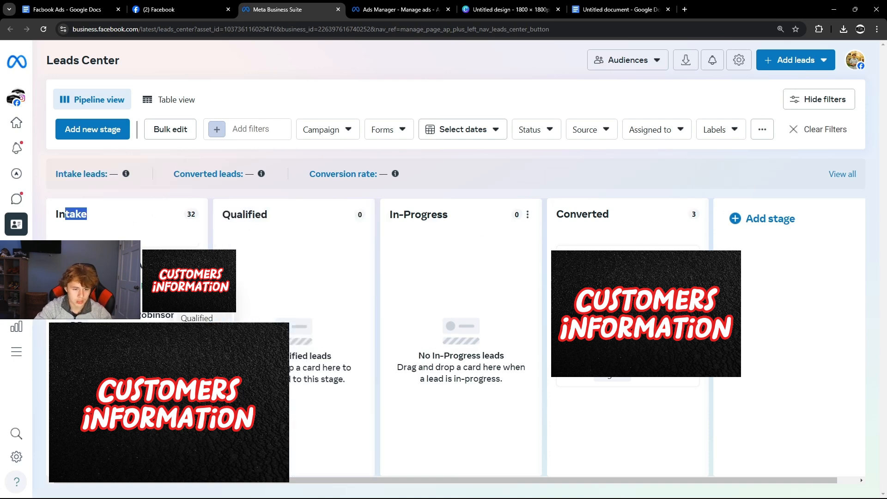
left_click(201, 338)
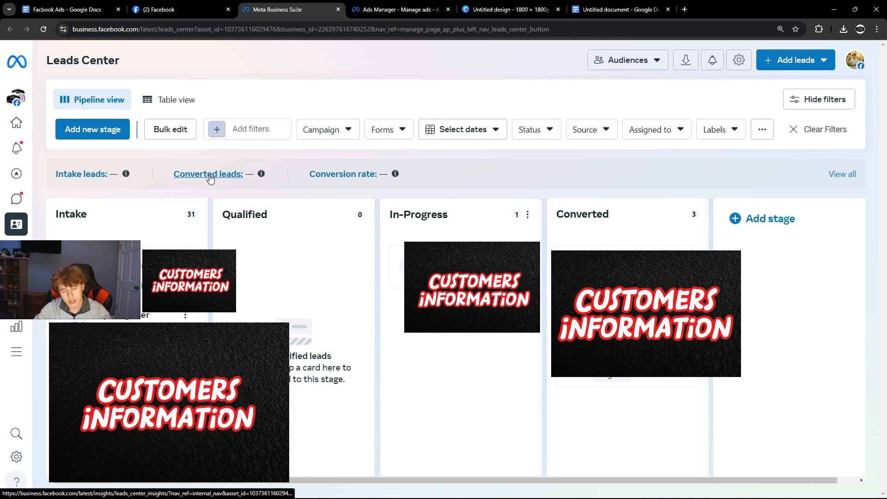
key("ctrl+w")
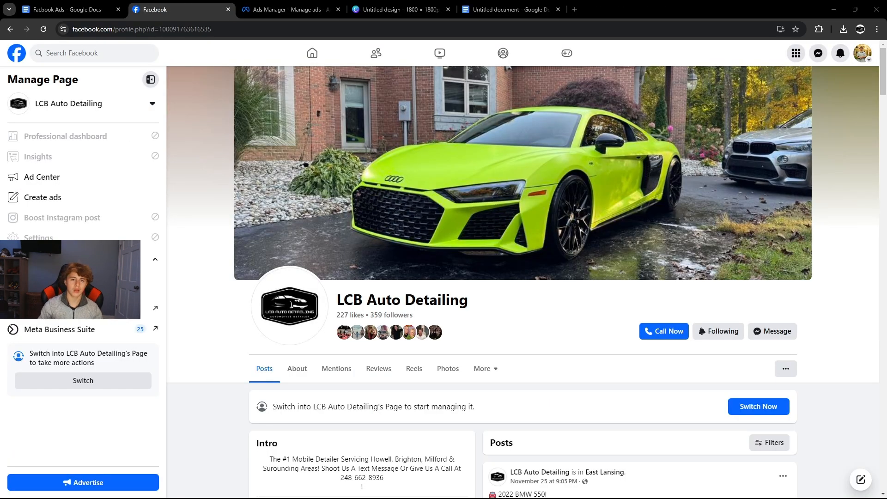